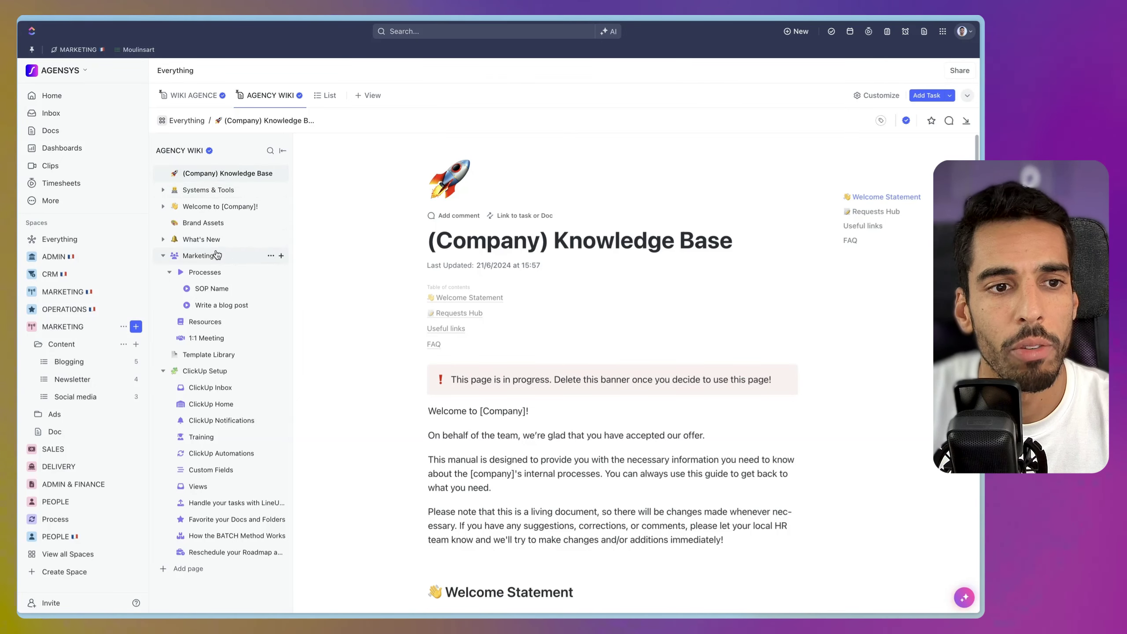
- Collapse and re-expand the ClickUp Setup and Marketing sections in the AGENCY WIKI page tree
left_click(163, 371)
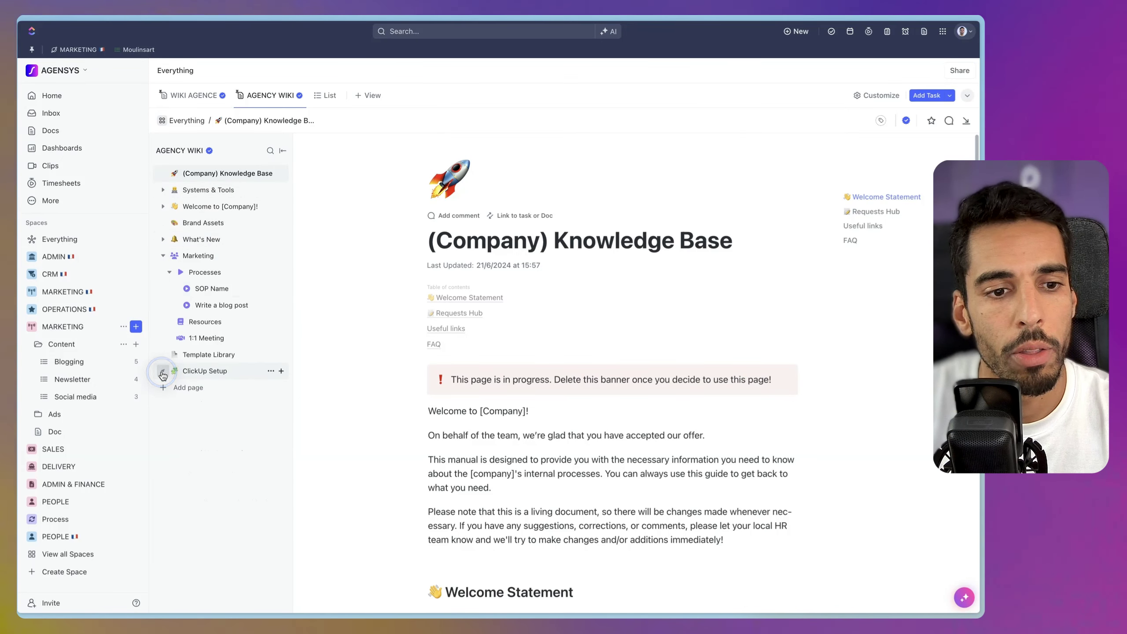
left_click(162, 257)
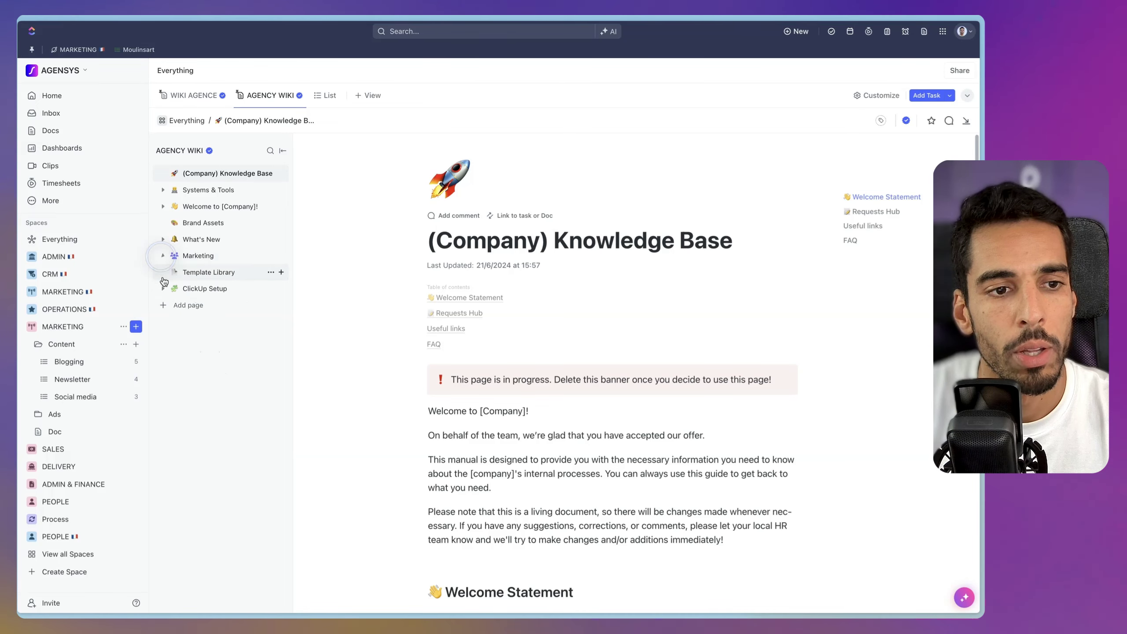
left_click(163, 288)
left_click(165, 257)
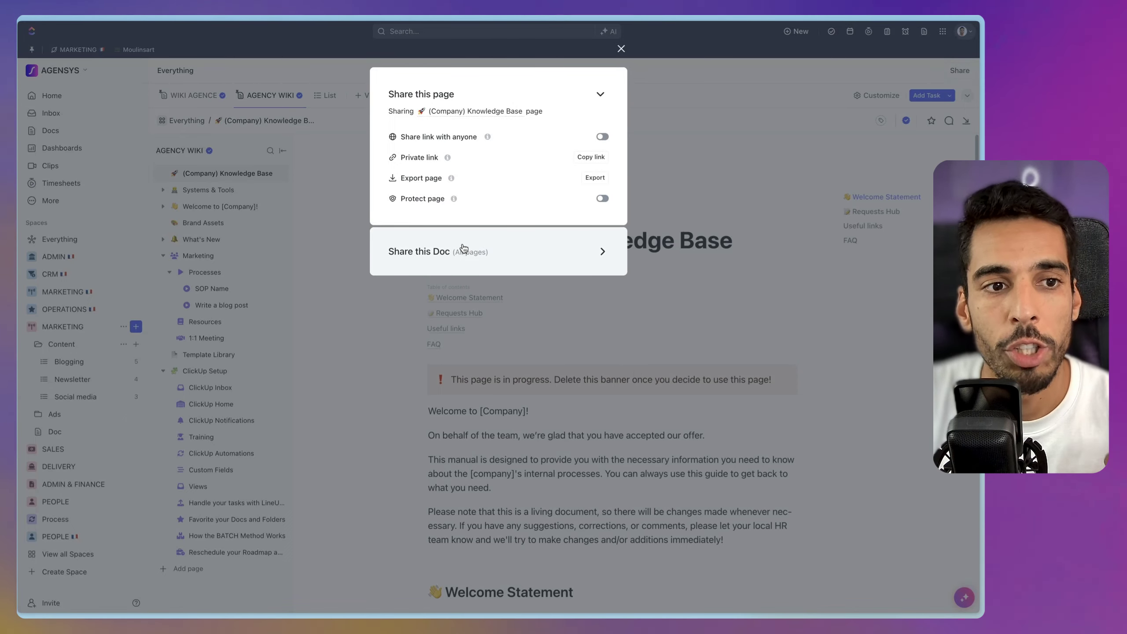
- Give one more workspace member Comment permission on all pages of the AGENCY WIKI Doc, and return to the single-page sharing options
left_click(462, 251)
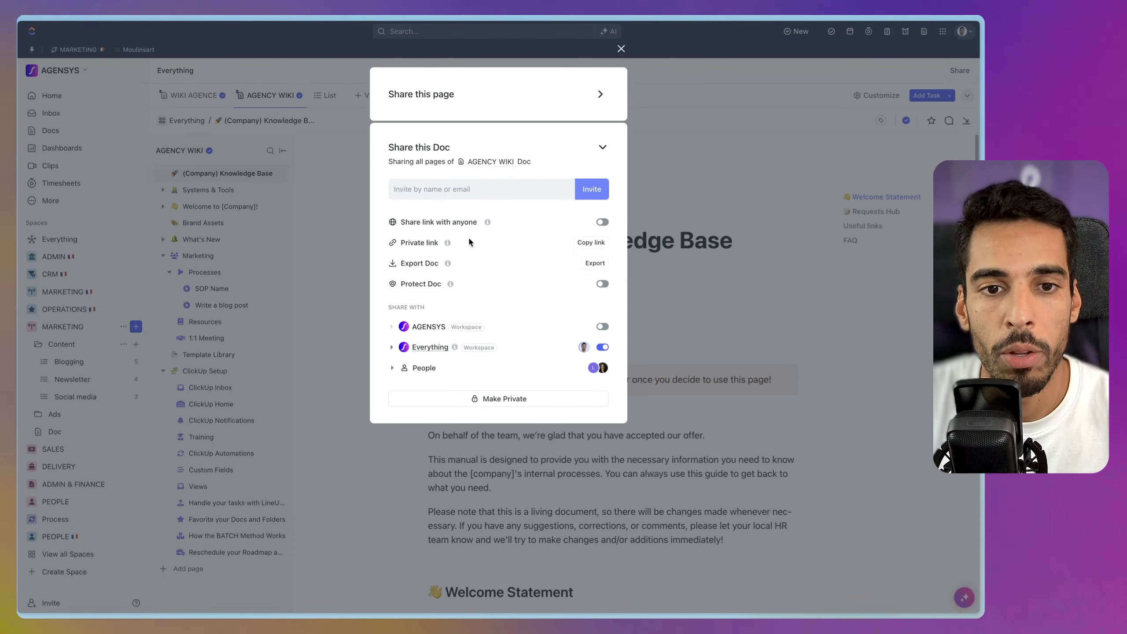
left_click(455, 189)
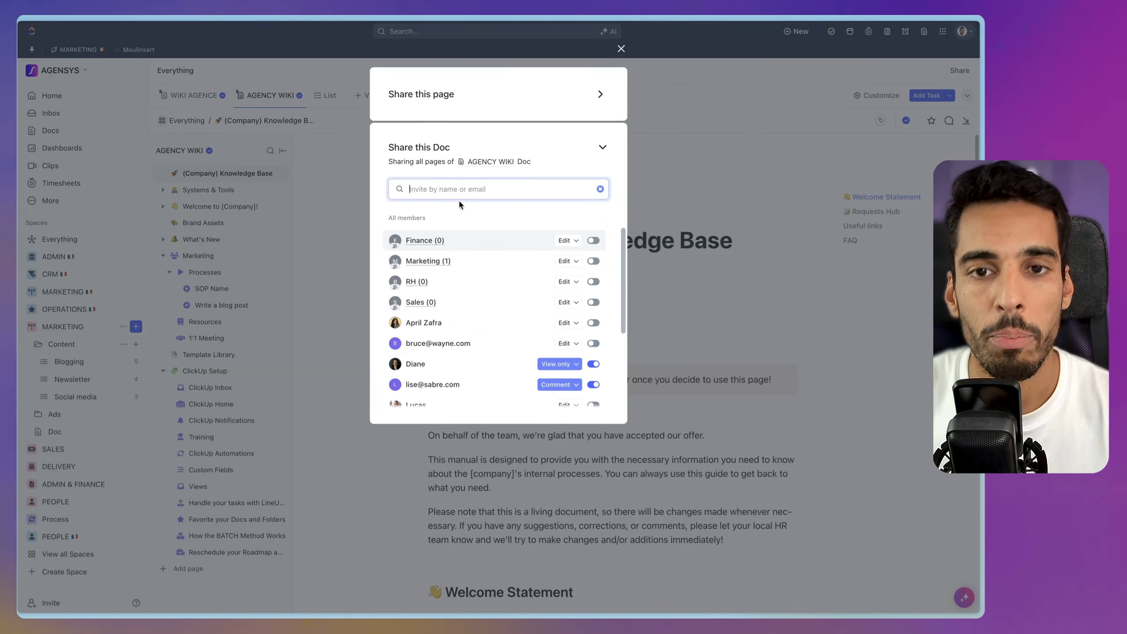
left_click(560, 405)
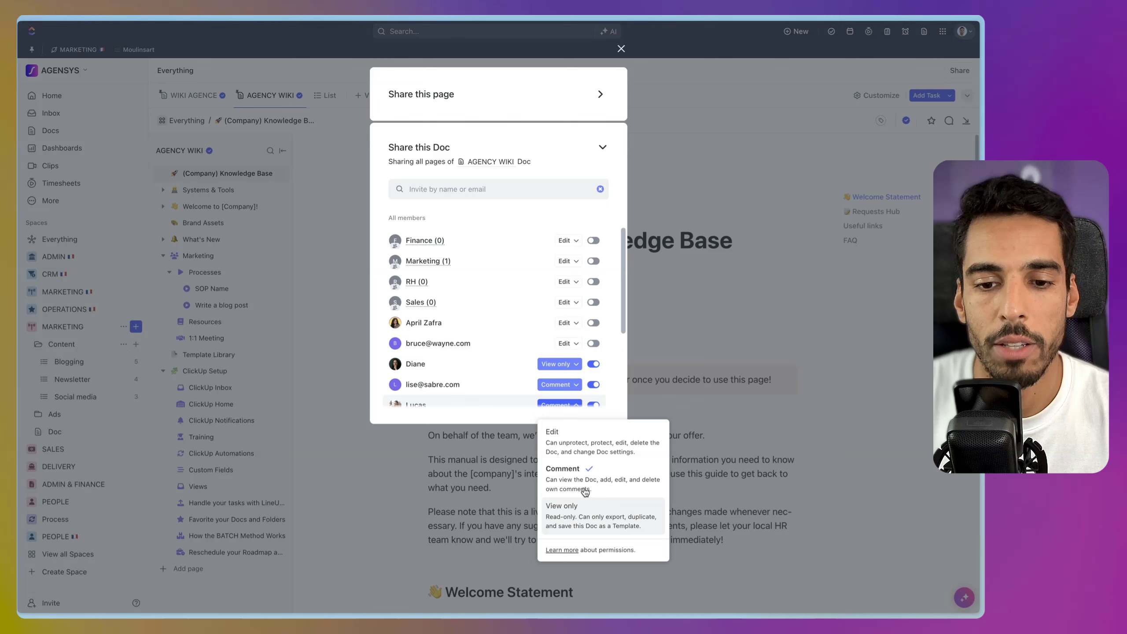
left_click(600, 95)
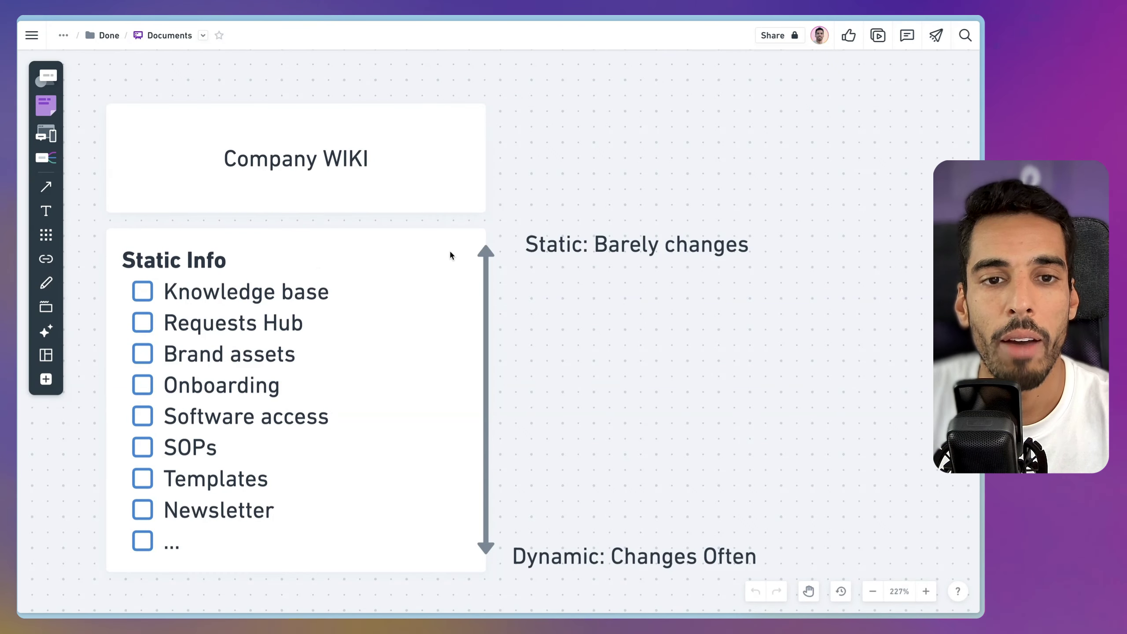
- Switch to the Documents whiteboard and examine the sales, delivery and marketing wiki cards with their static info checklist
scroll(461, 250, "down", 5)
scroll(566, 433, "down", 10)
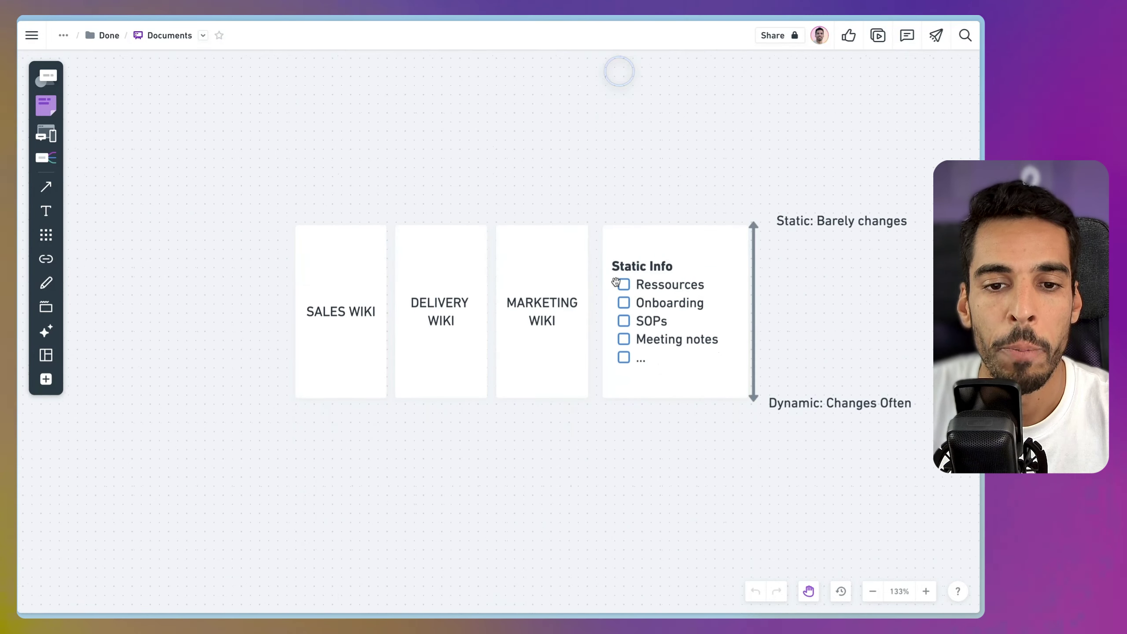
scroll(453, 315, "right", 5)
scroll(259, 249, "up", 1)
key("space")
left_click_drag(372, 184, 323, 196)
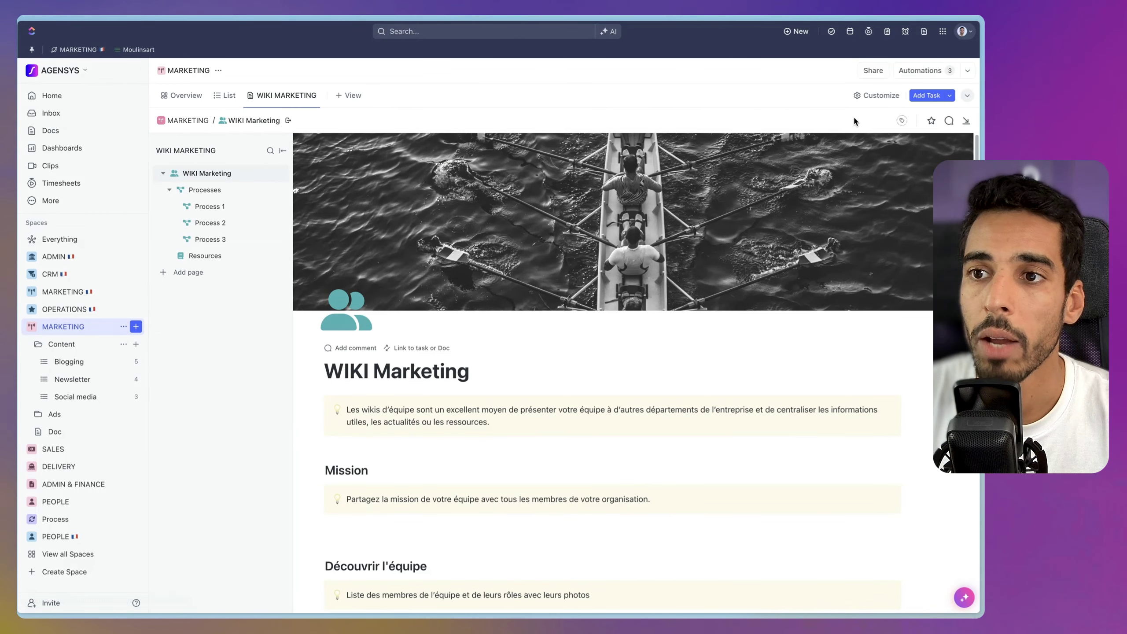
- Switch back to ClickUp and set one member's permission to Comment in the sharing options for all pages of the WIKI MARKETING Doc
left_click(873, 70)
left_click(499, 247)
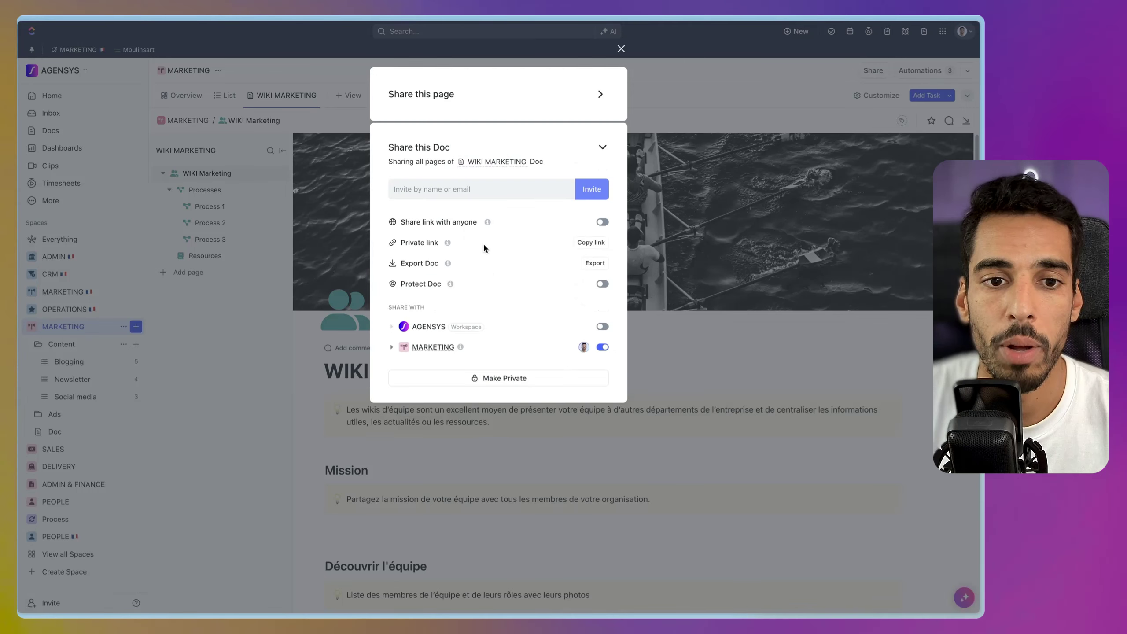
left_click(483, 189)
left_click(568, 364)
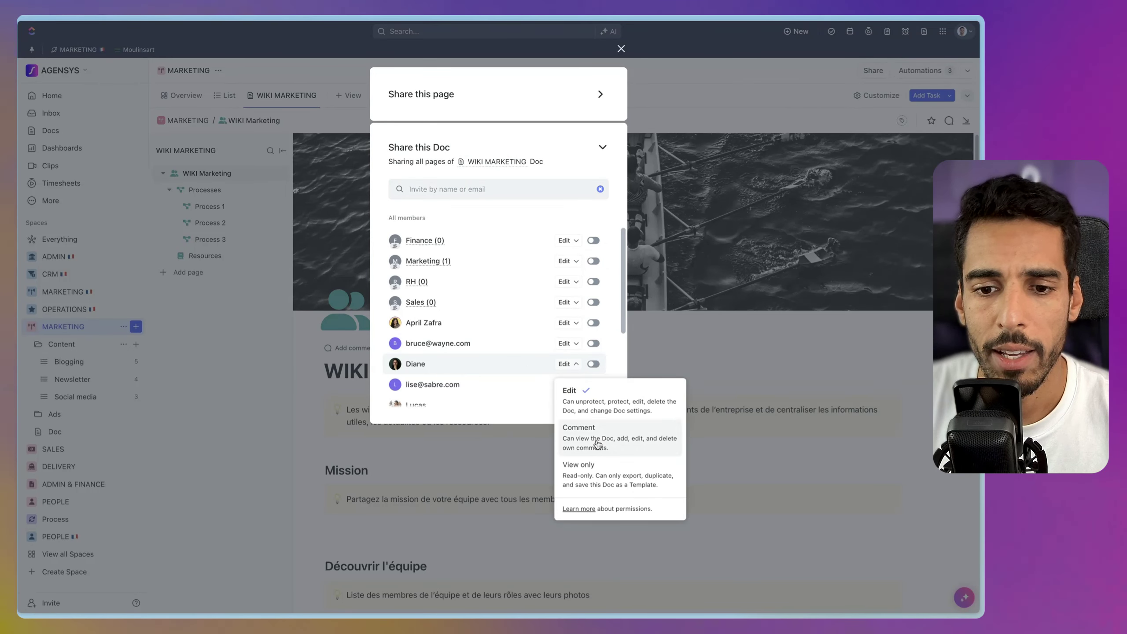
left_click(594, 440)
- Choose a permission level for another member further down the WIKI MARKETING member list and close the sharing options
scroll(524, 340, "down", 3)
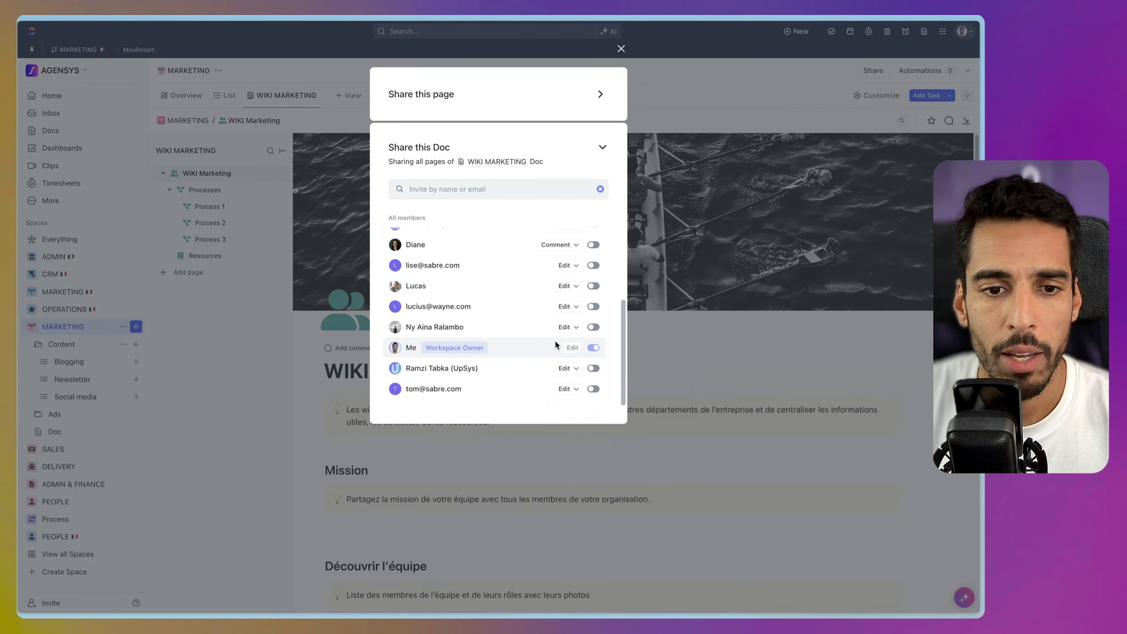
left_click(568, 306)
left_click(591, 385)
left_click(622, 48)
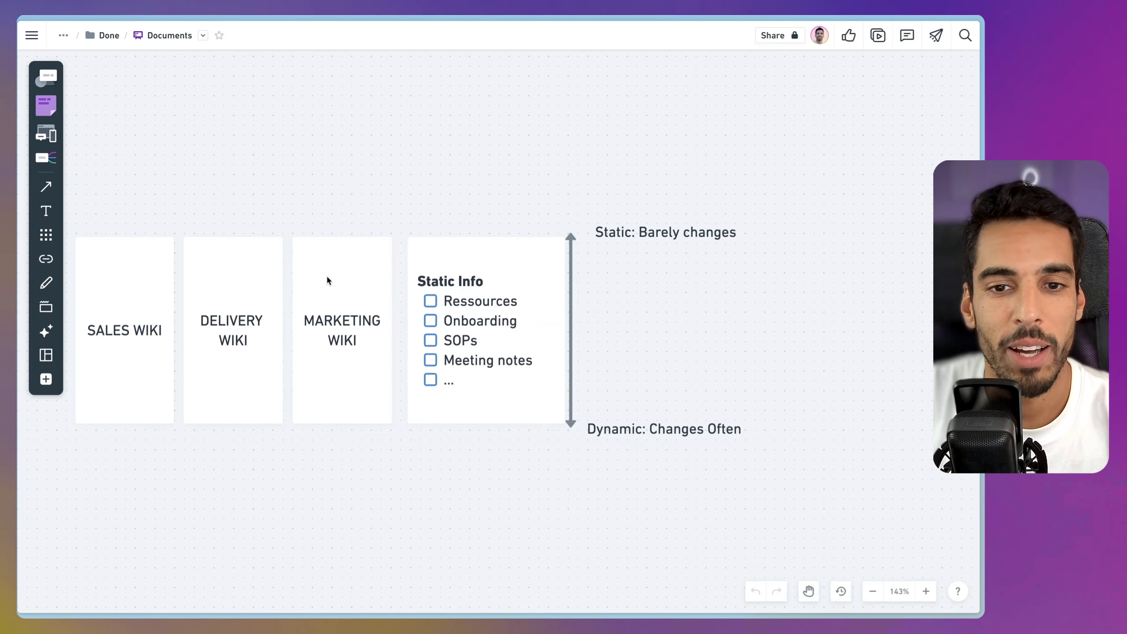
- Switch to the Documents whiteboard and read the guidelines on centralizing, storing, organizing and setting access rights for documents
scroll(325, 274, "down", 3)
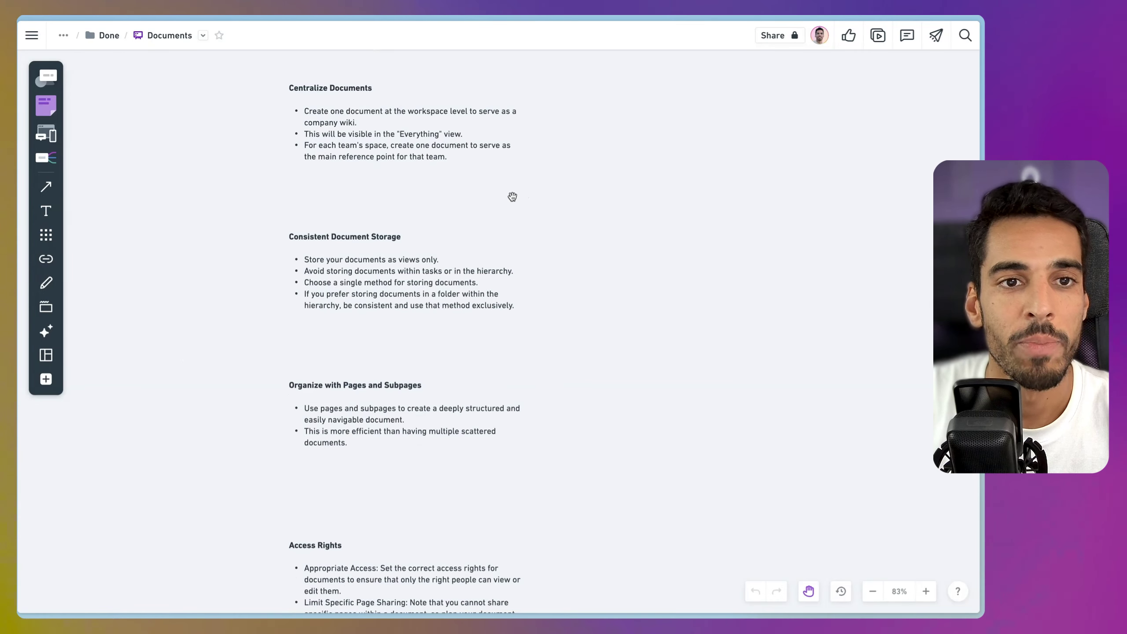
left_click_drag(601, 240, 589, 228)
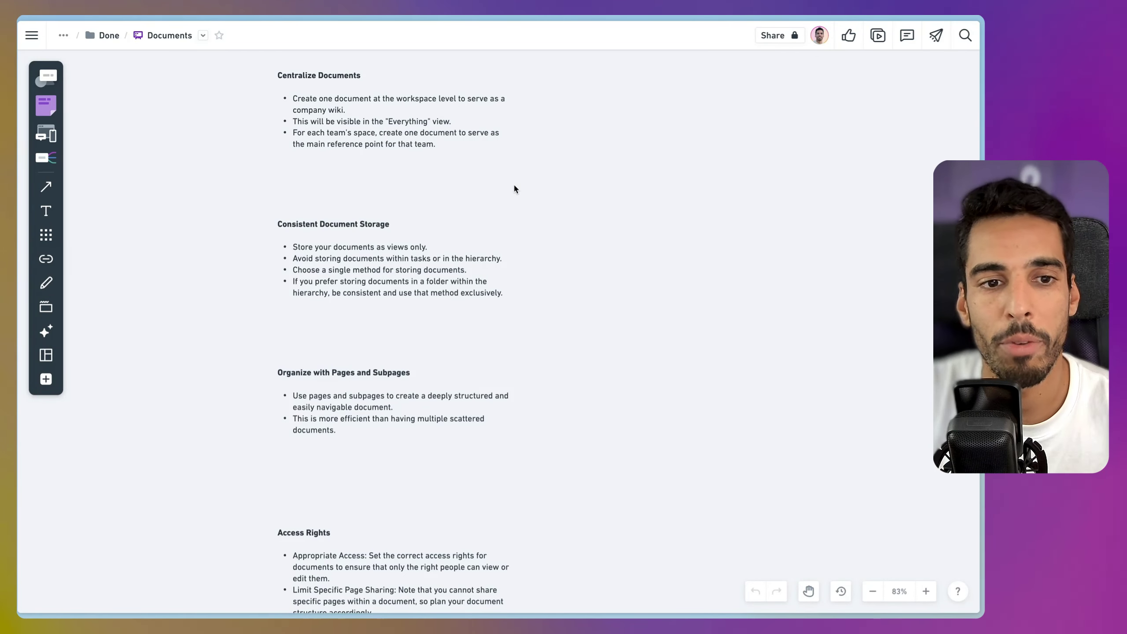
scroll(585, 258, "up", 2)
scroll(583, 260, "down", 5)
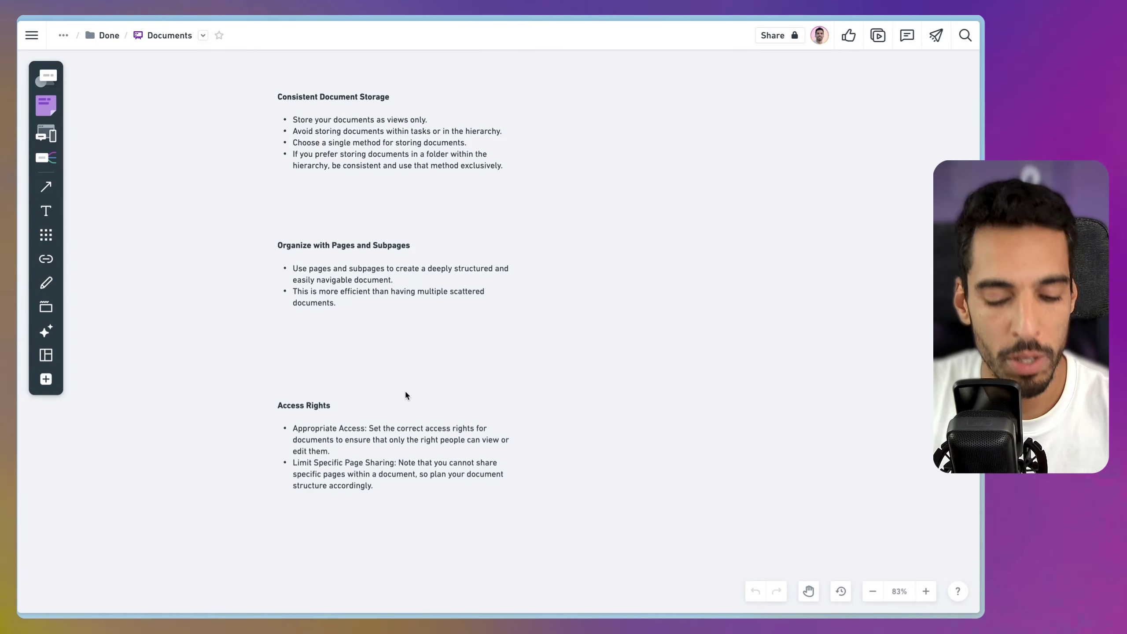
scroll(392, 415, "up", 2)
scroll(499, 299, "down", 3)
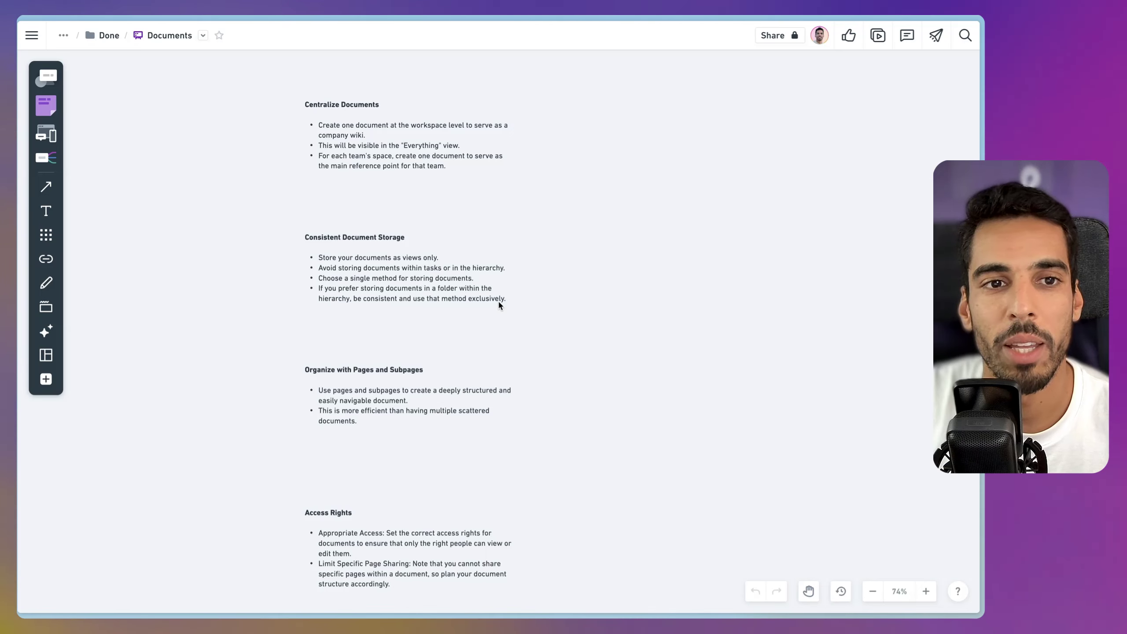
scroll(464, 195, "down", 5)
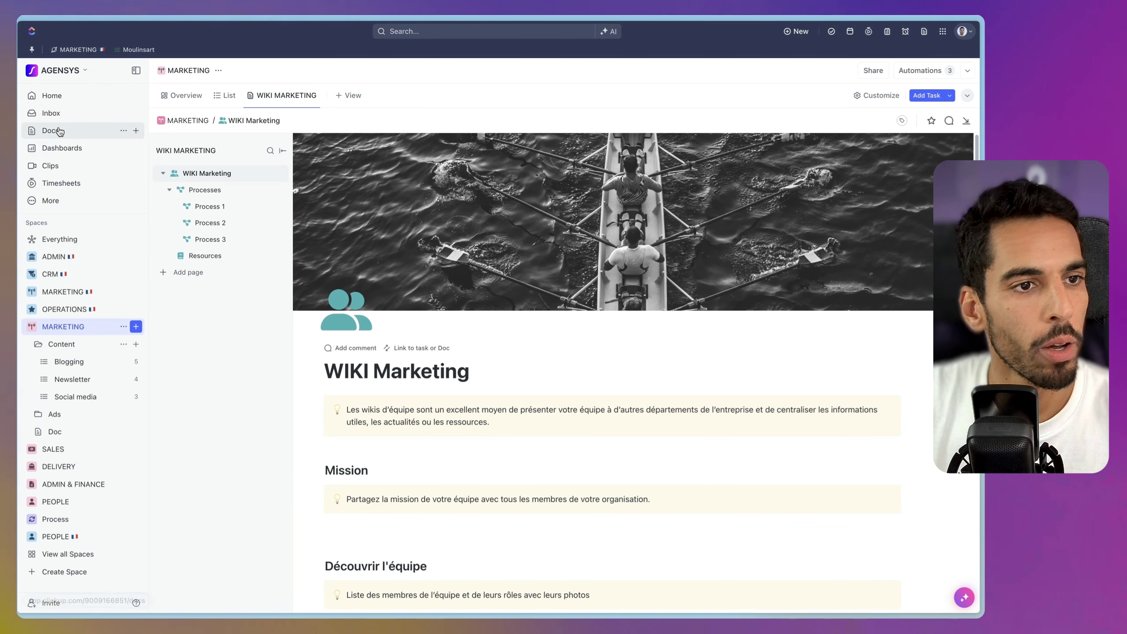
- Switch back to ClickUp, create a new Doc from the Docs hub and expand it to full screen
left_click(55, 130)
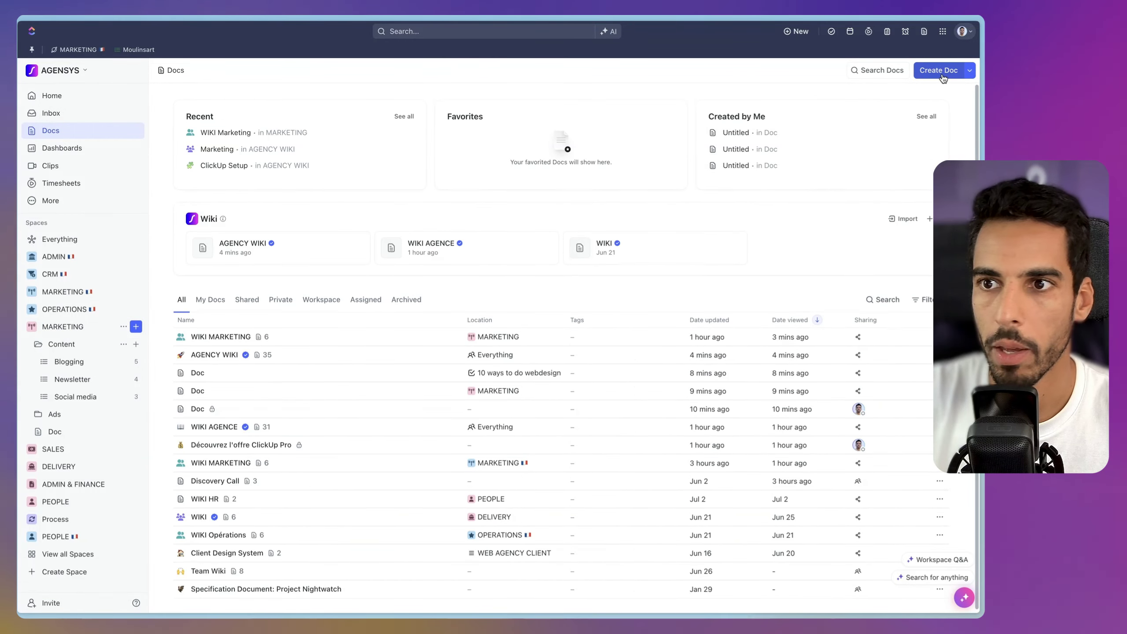
left_click(943, 75)
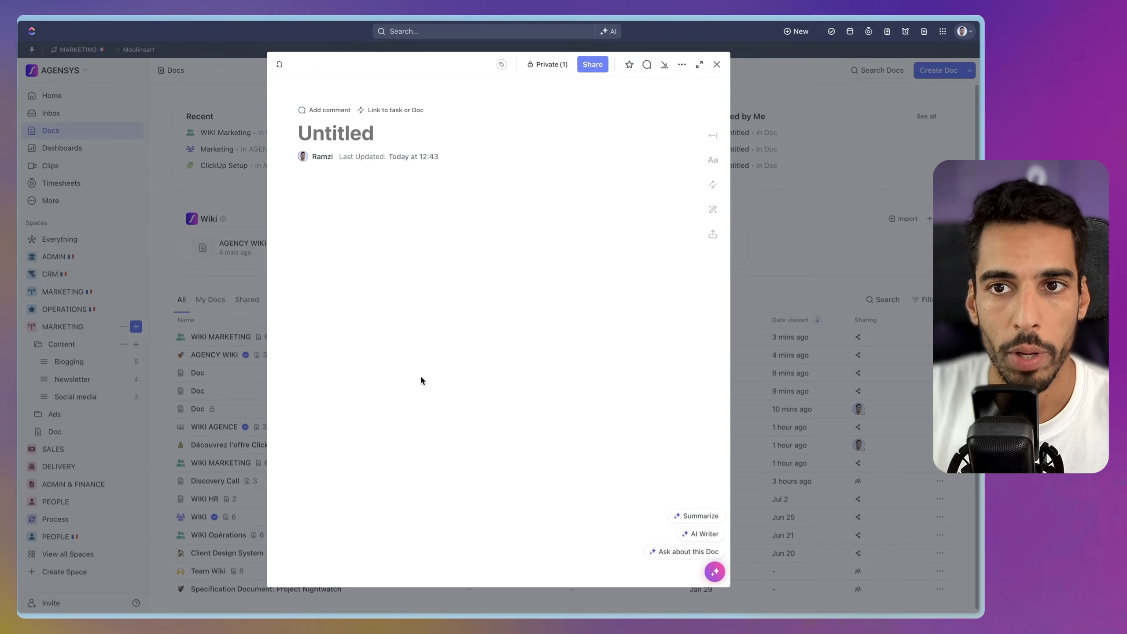
left_click(698, 66)
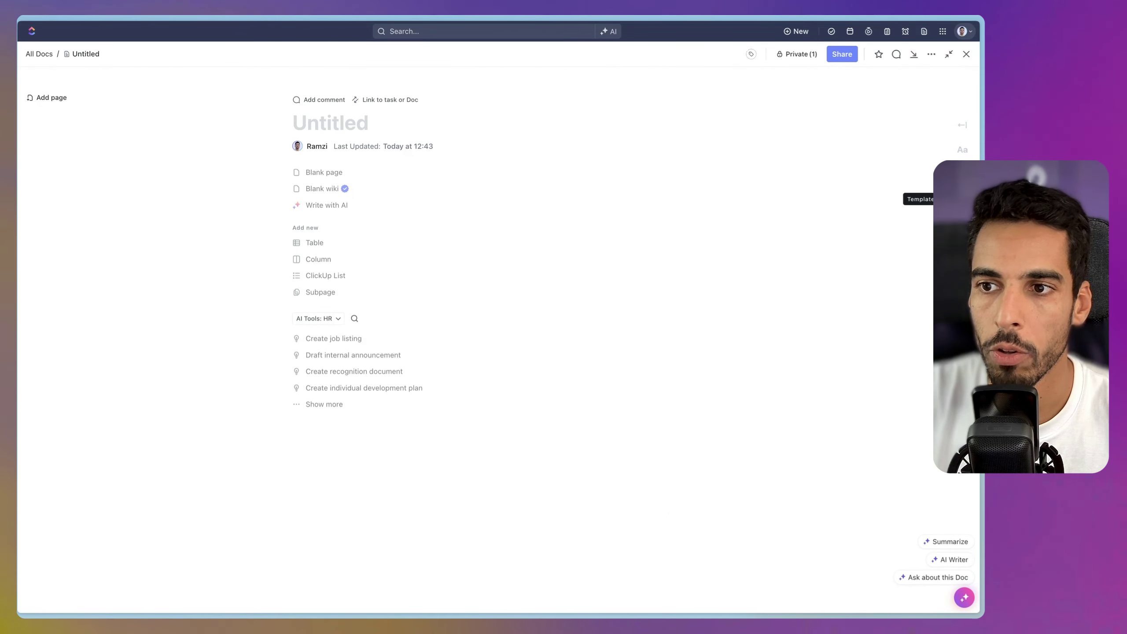
- Search the Doc templates for "brand", add the Brand Guidelines template to the untitled Doc, and look through its sections
left_click(962, 199)
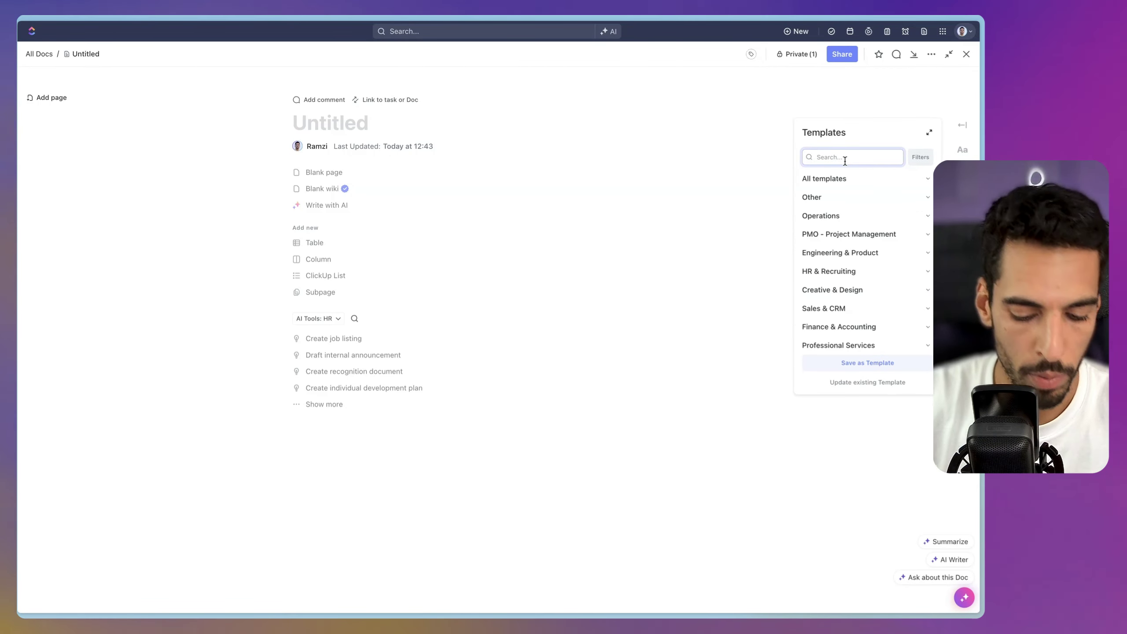
type("brand")
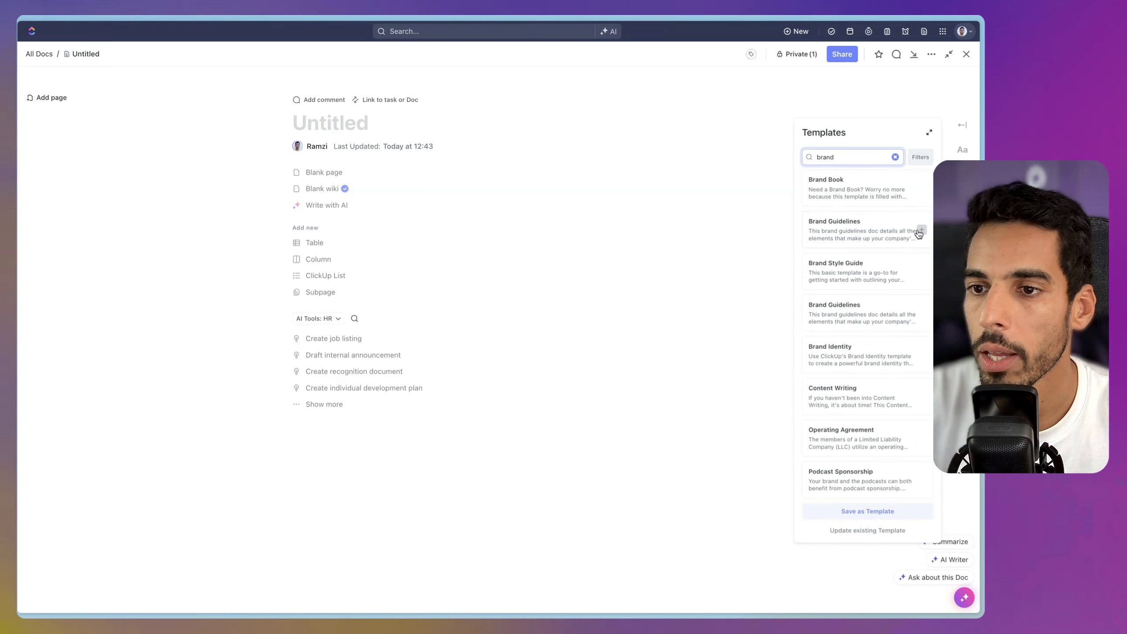
left_click(921, 231)
left_click(856, 242)
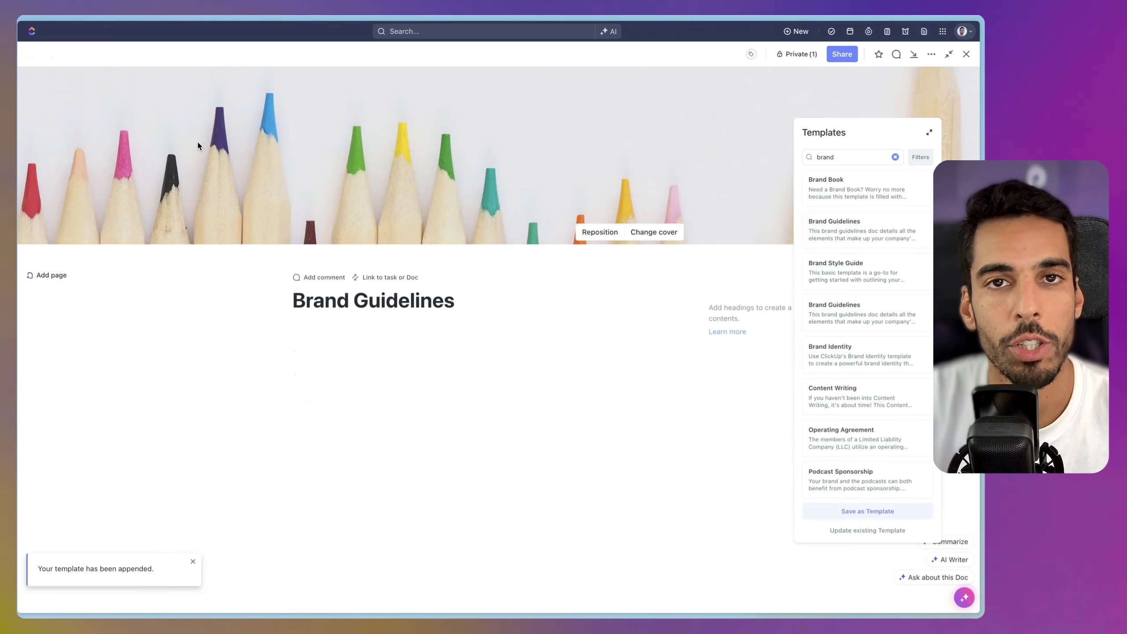
scroll(466, 336, "down", 15)
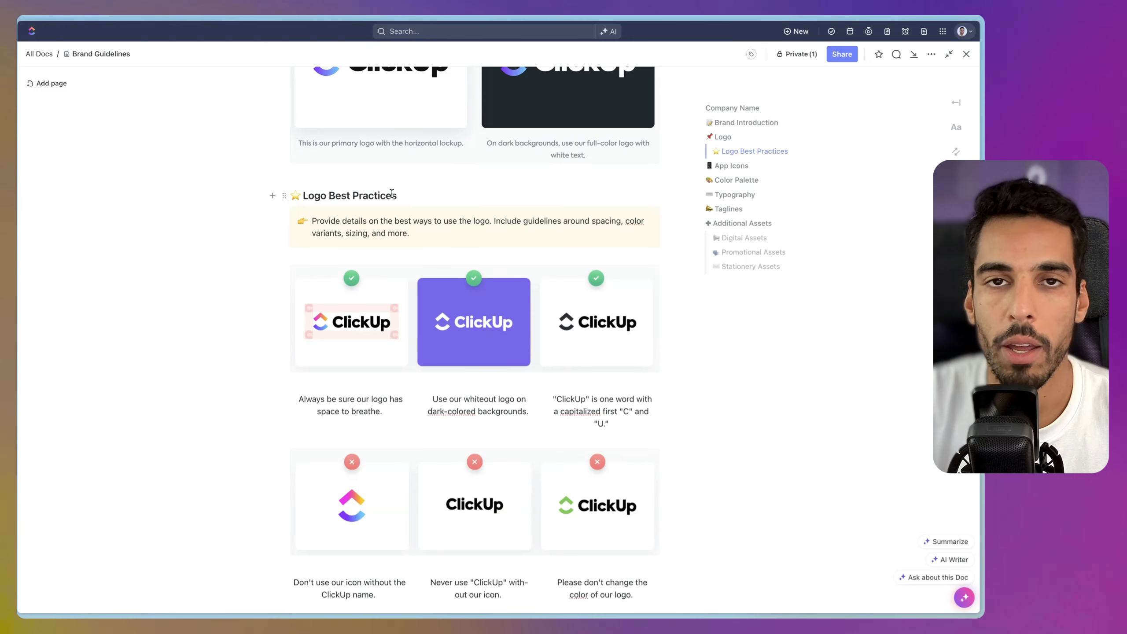
scroll(392, 193, "up", 5)
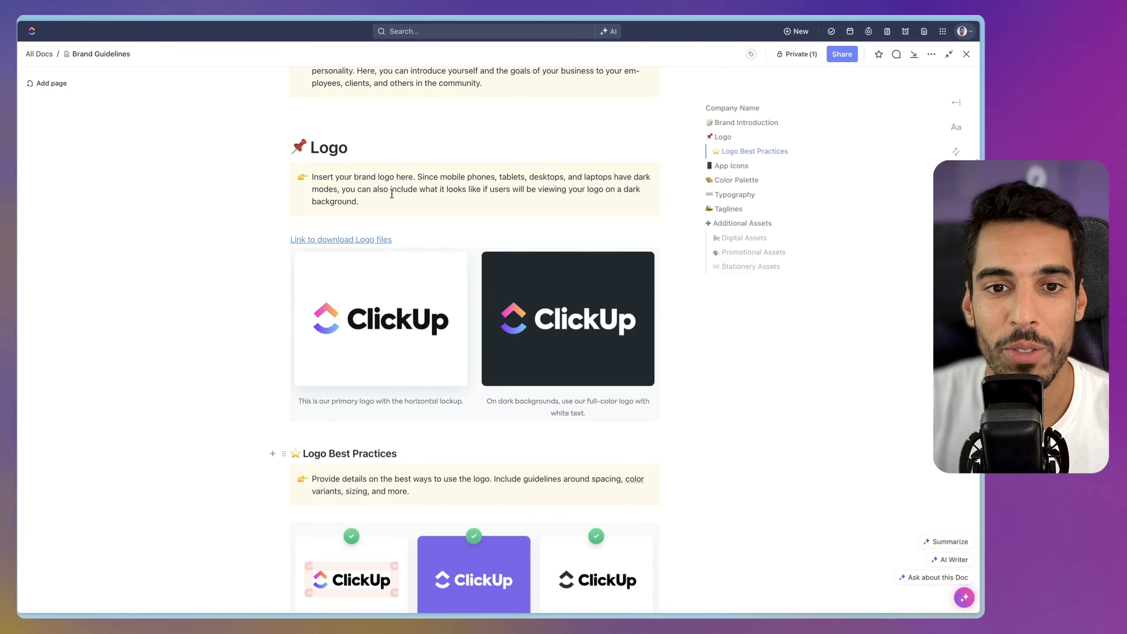
scroll(397, 199, "up", 8)
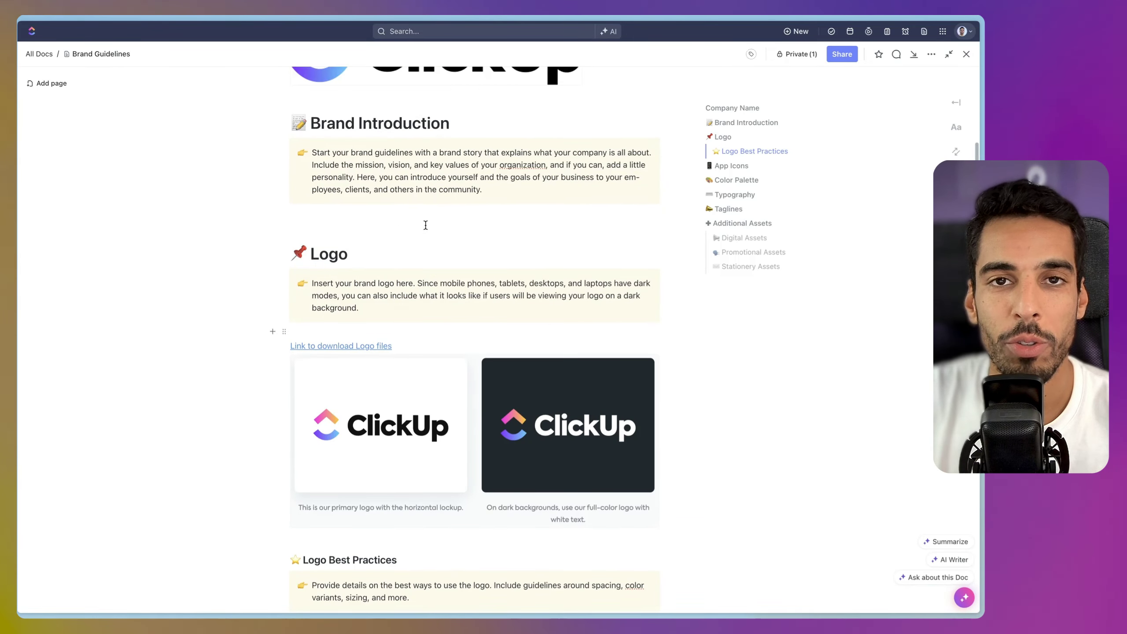
scroll(425, 225, "down", 6)
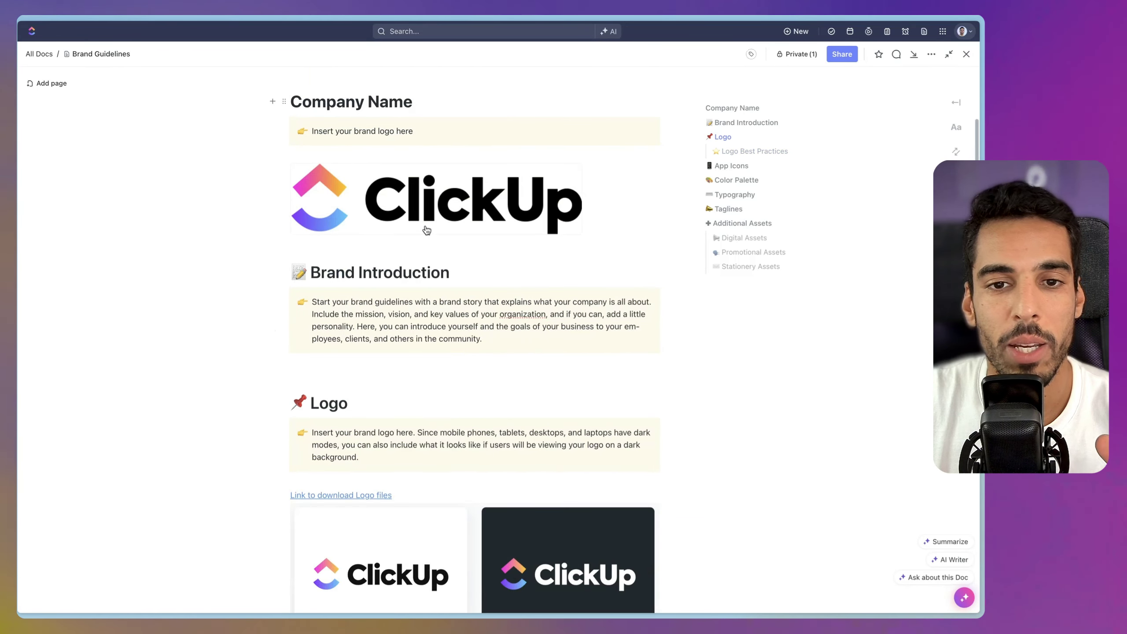
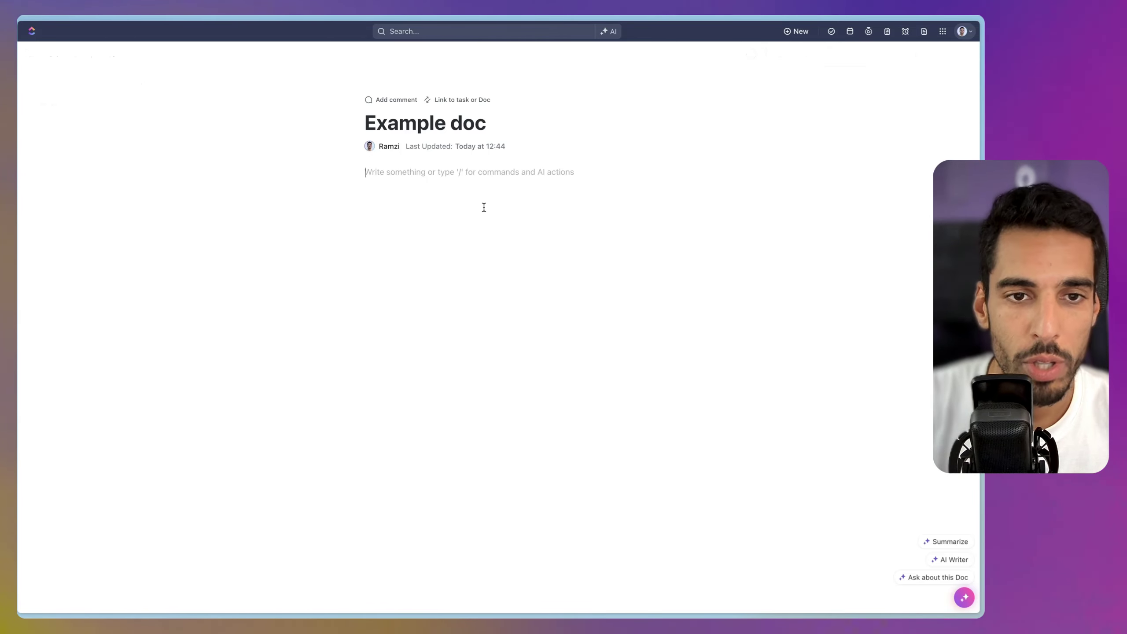
- Add three headings to the Example doc: "Title 1" as Heading 1, "title 2" as Heading 2 and "Title 3" as Heading 3
type("# ")
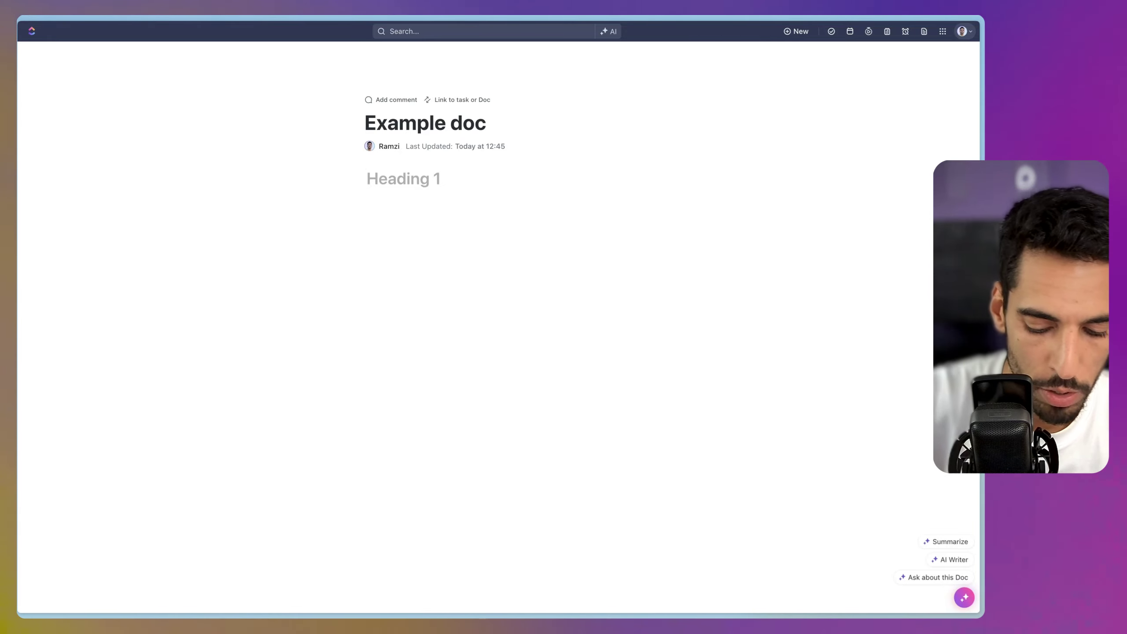
type("Title 1")
key("Return")
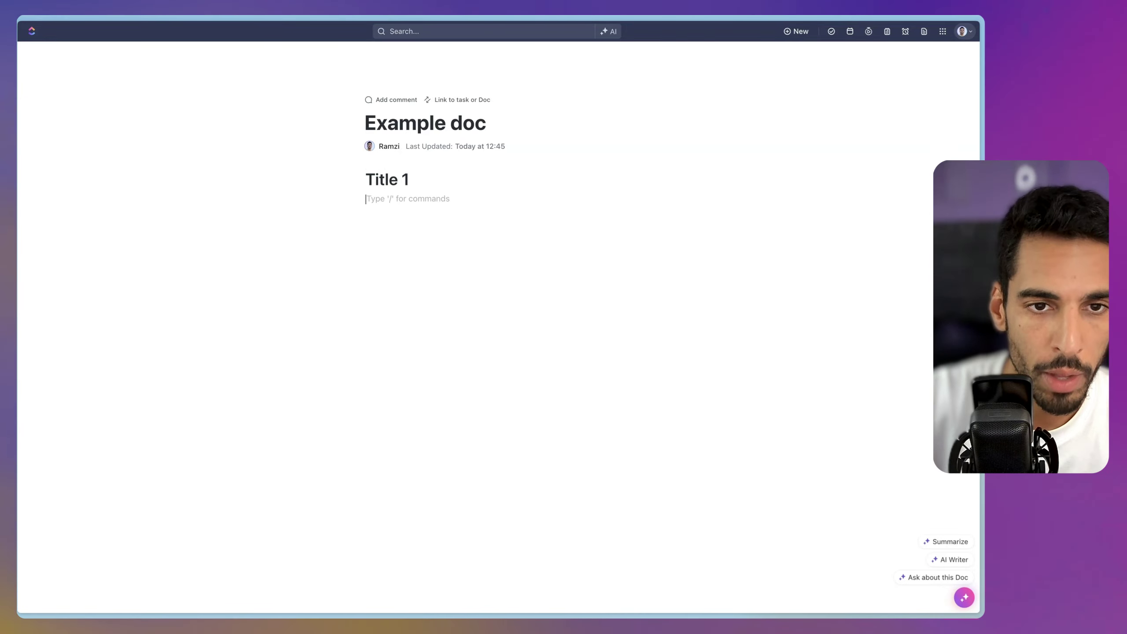
type("## ")
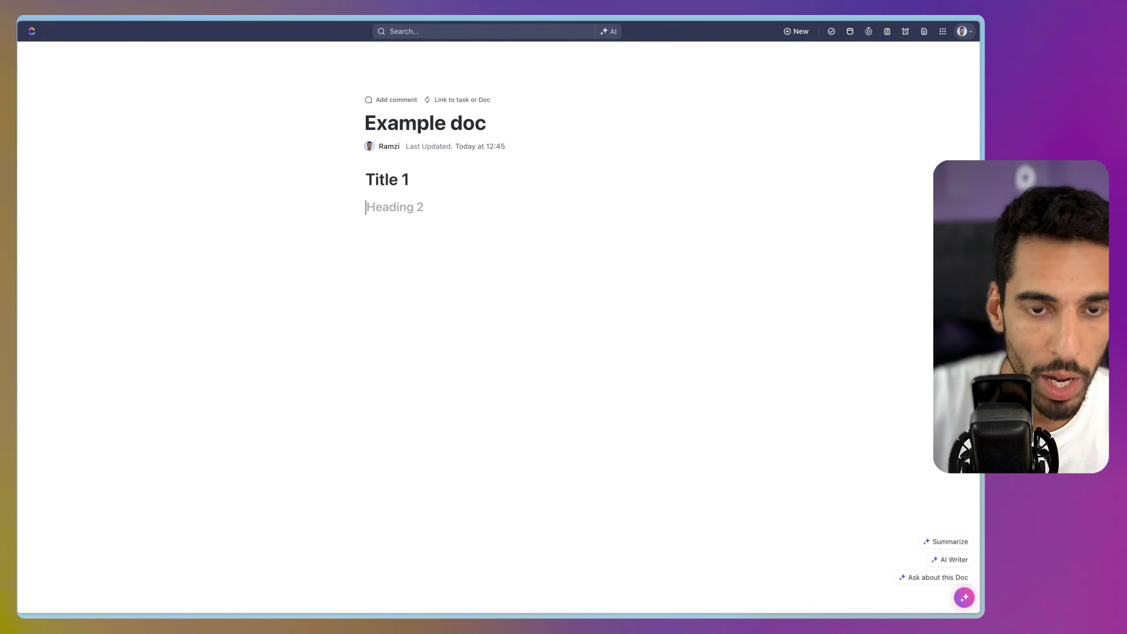
type("title 2")
key("Return")
type("### ")
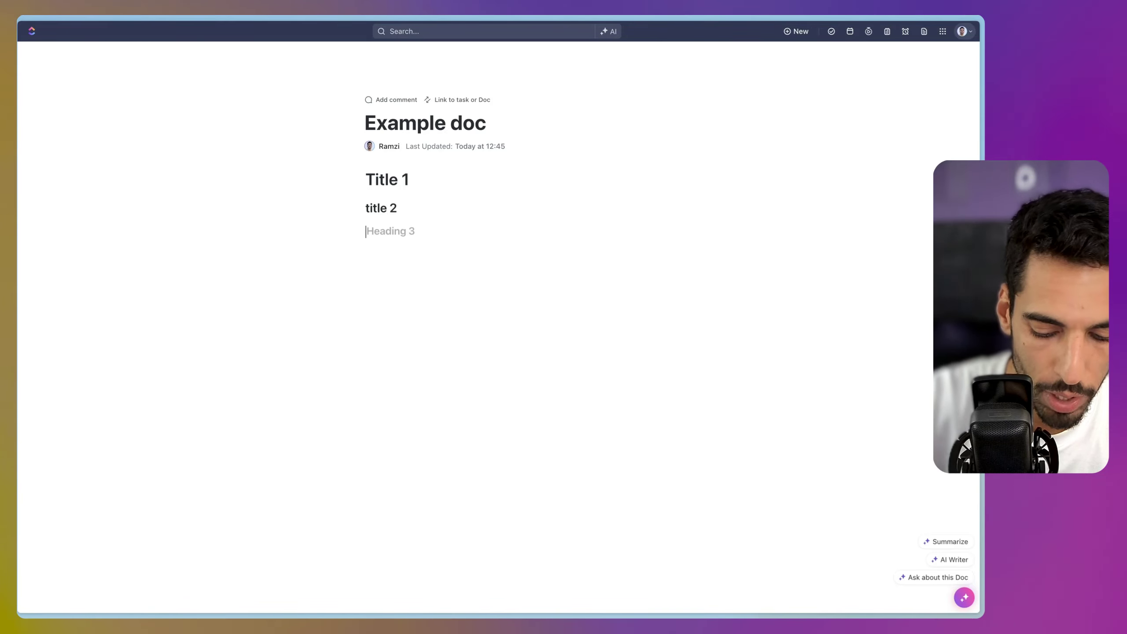
type("Title 3")
key("Return")
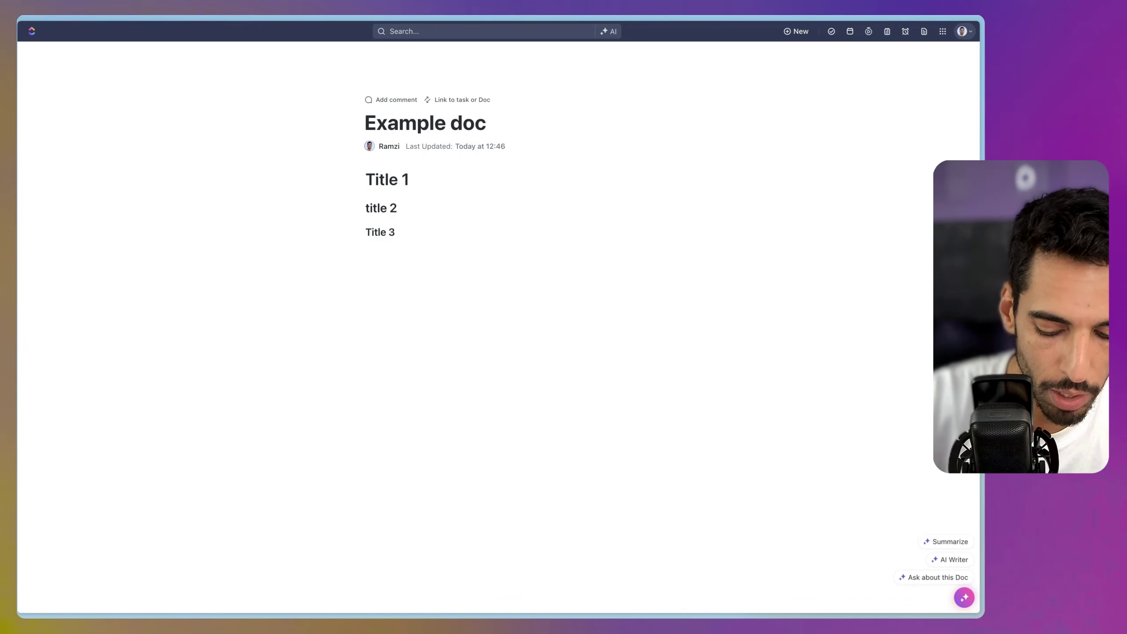
- Add a line reading "bold" in bold text below the Title 3 heading
type("bold")
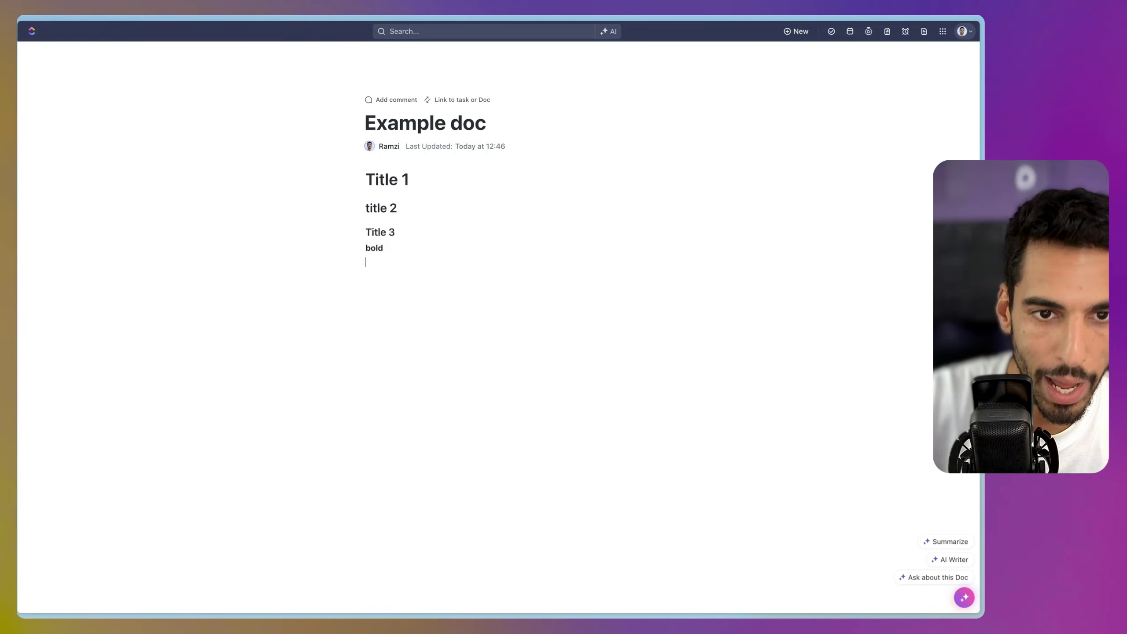
- Add a line reading "Italic" in italics and a line reading "underlined text" with underline below the bold line
key("super+i")
type("Italic")
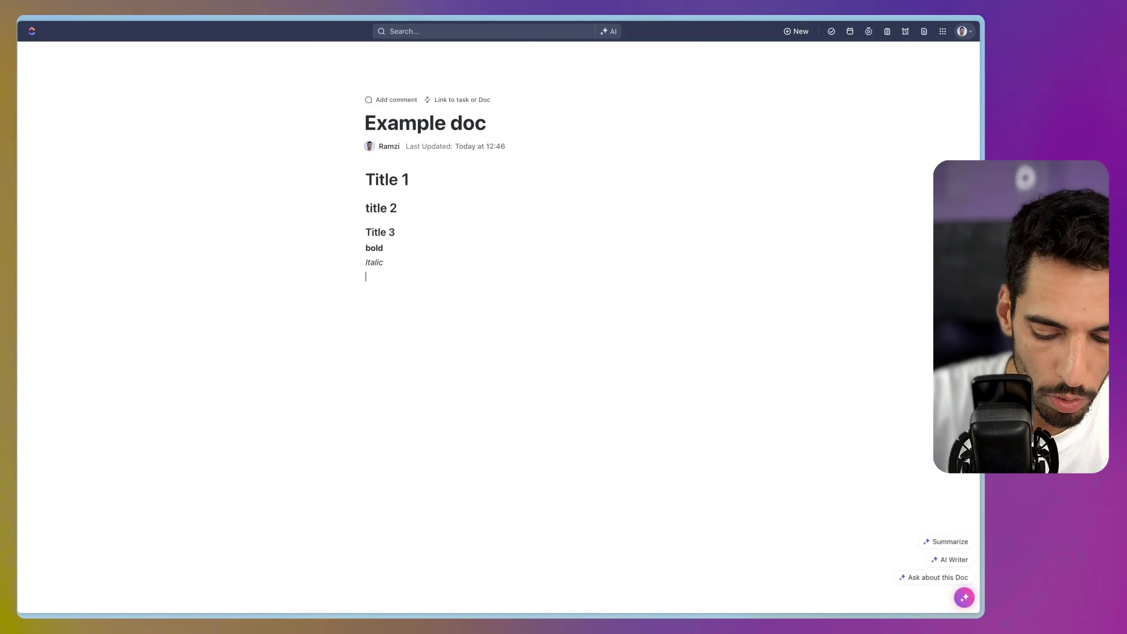
key("super+u")
type("underlined text")
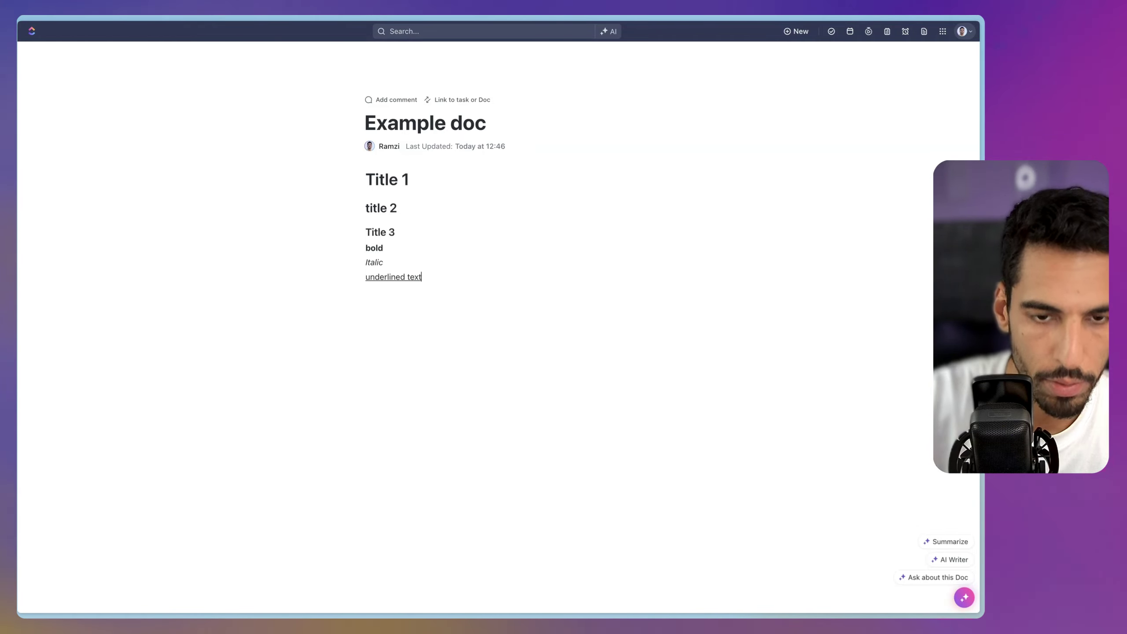
- Add a block quote reading "This is a quote" below the underlined line
key("Return")
type("> ")
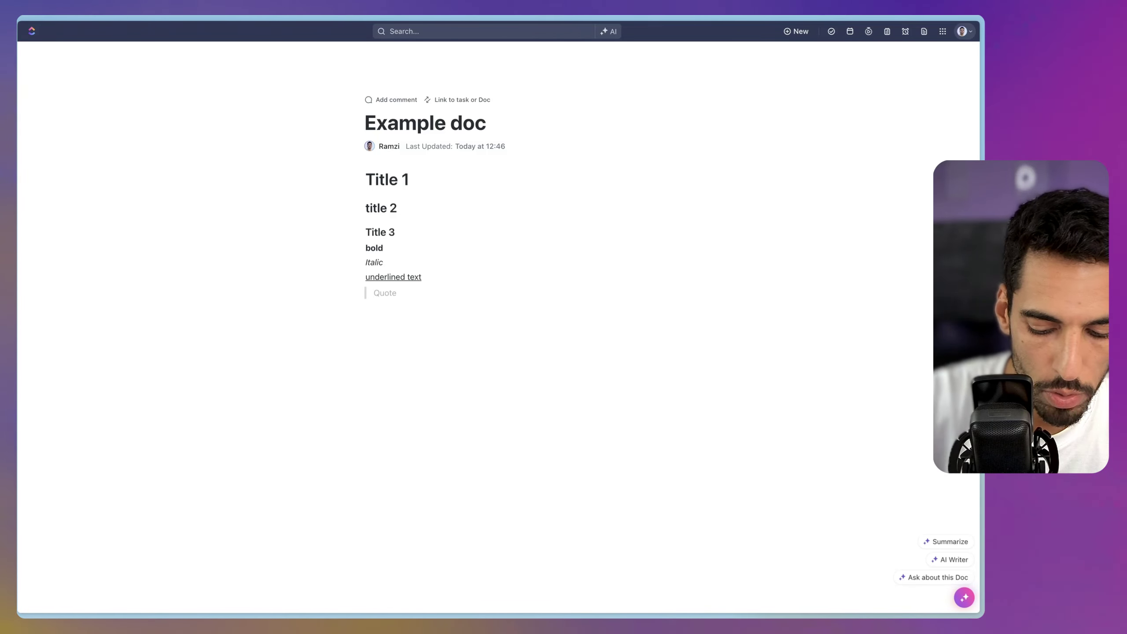
type("This ia")
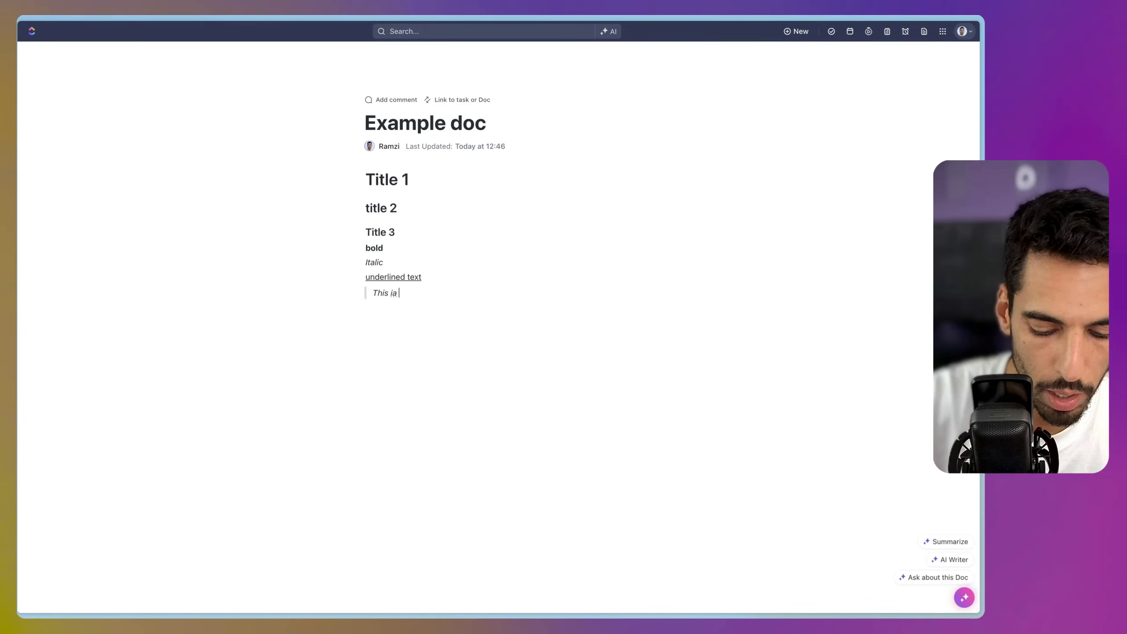
key("BackSpace")
key("BackSpace")
type("s a quote")
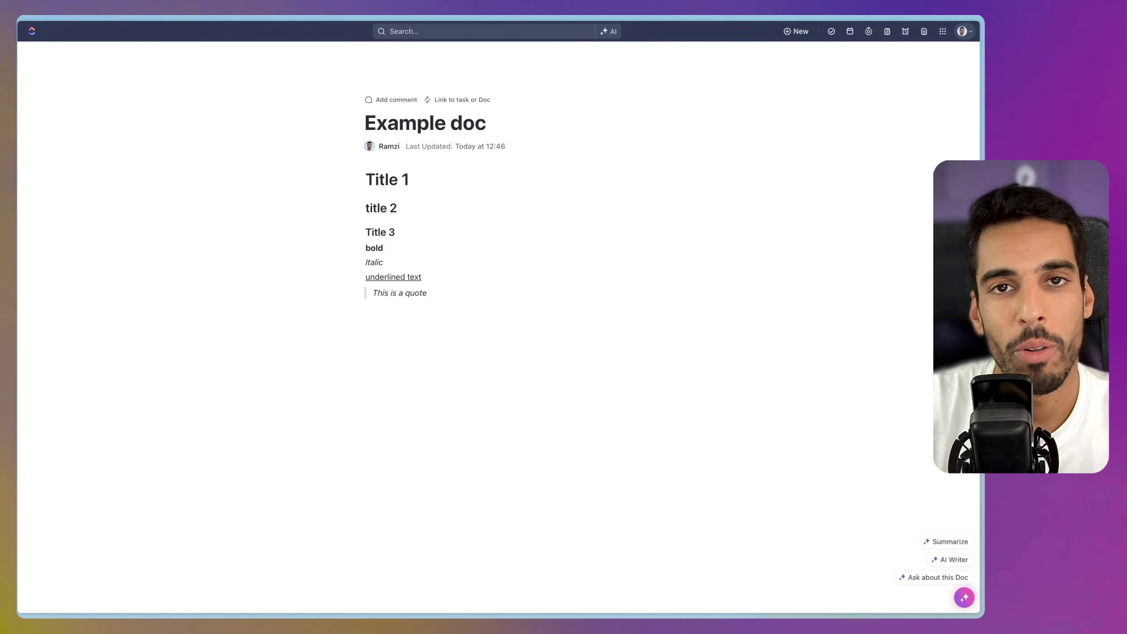
key("Return")
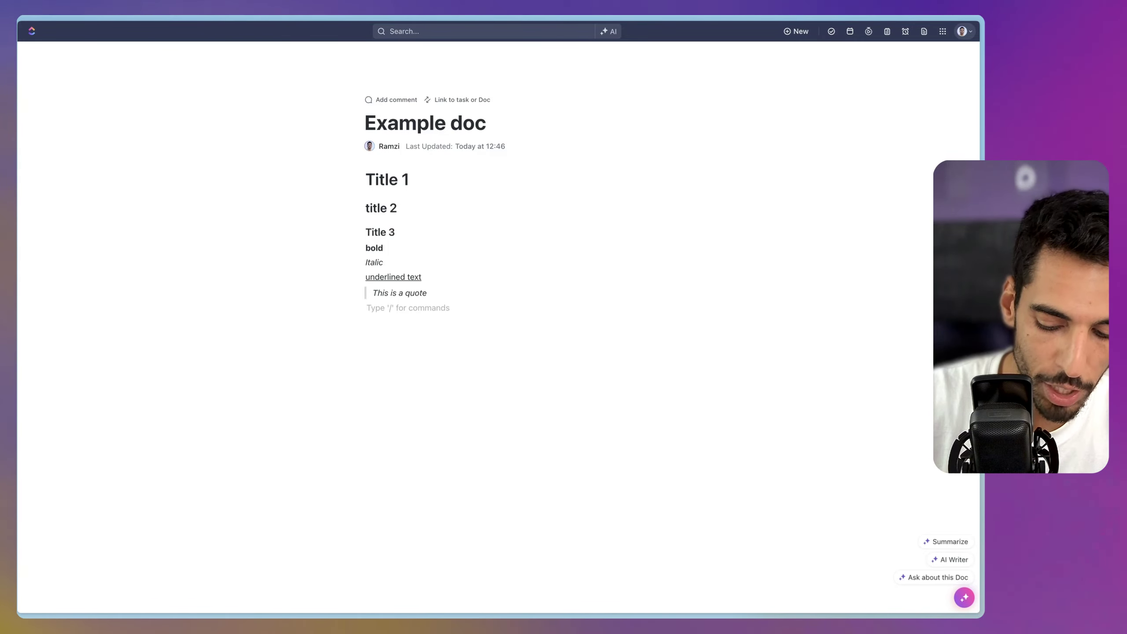
- Insert a checklist with the items Fish, Apple and Carrots below the quote, and mark Apple and Carrots as done
type("/")
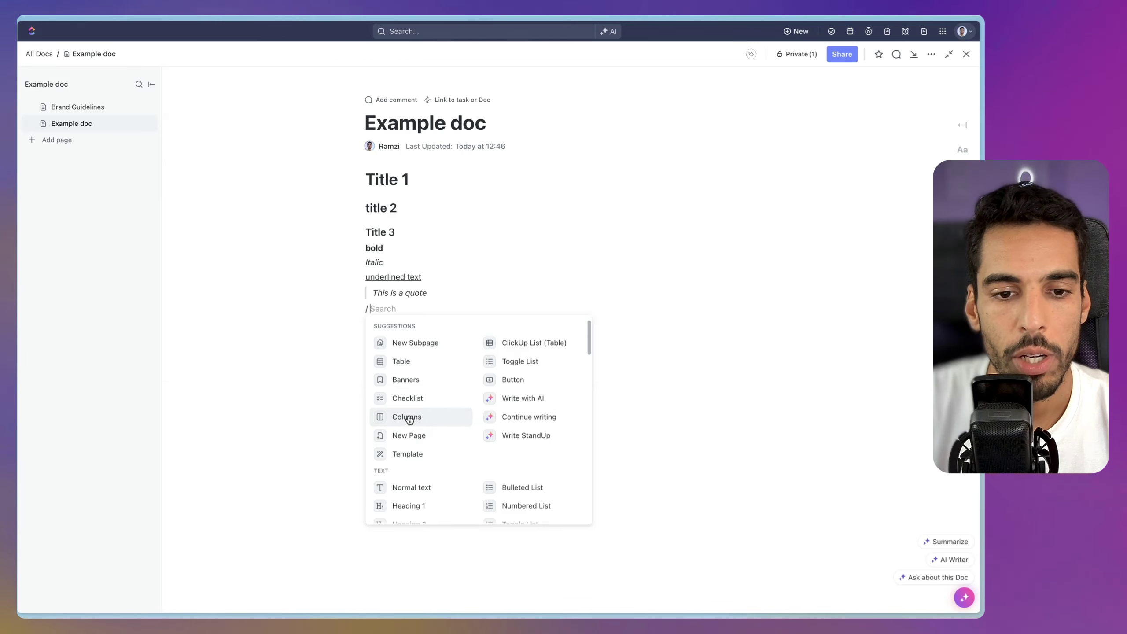
left_click(410, 399)
type("F")
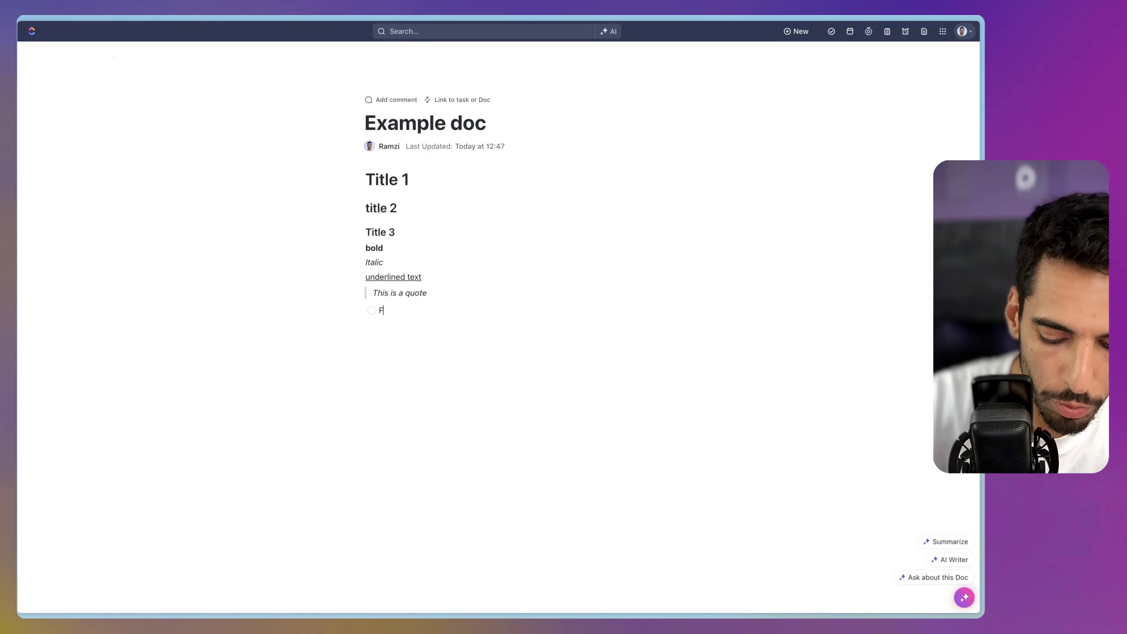
type("ish")
key("Return")
type("Apple")
key("Return")
type("Carrots")
left_click(372, 343)
left_click(372, 326)
left_click(459, 311)
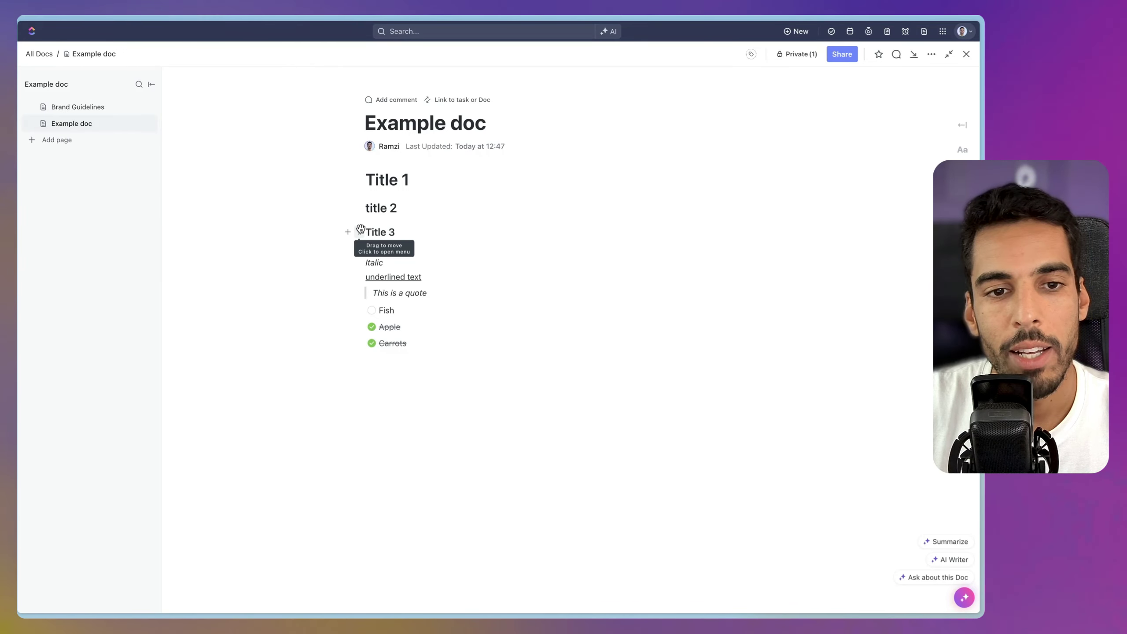
- Move the Title 3 heading beside title 2 as a second column, and start an empty line below the checklist
left_click_drag(360, 229, 753, 208)
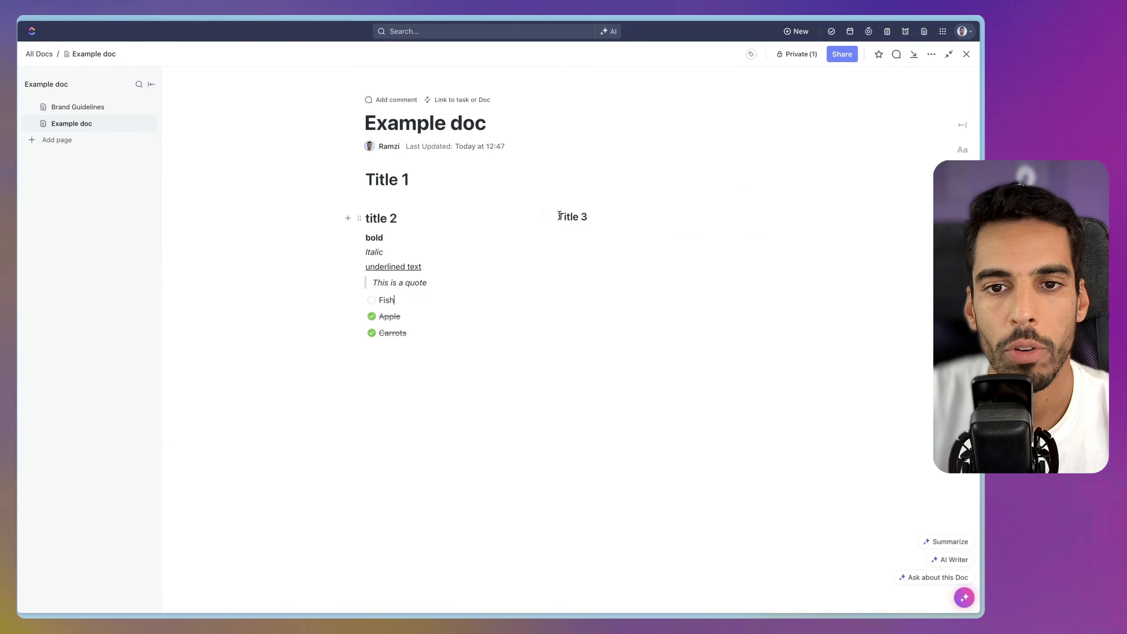
left_click(396, 348)
key("Return")
type("/")
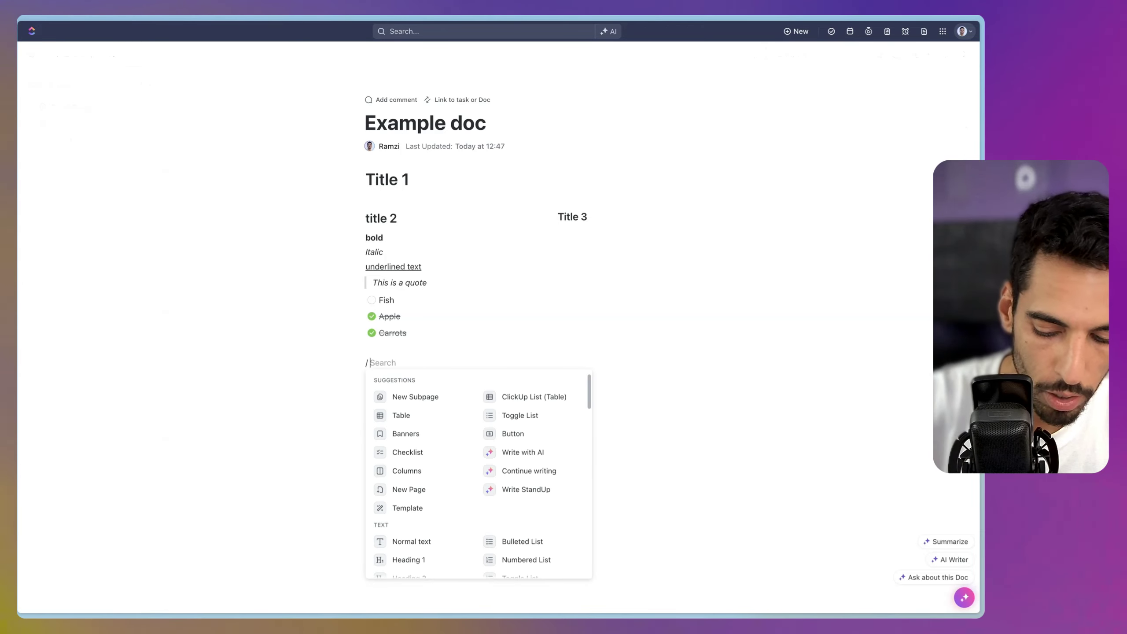
type(" col")
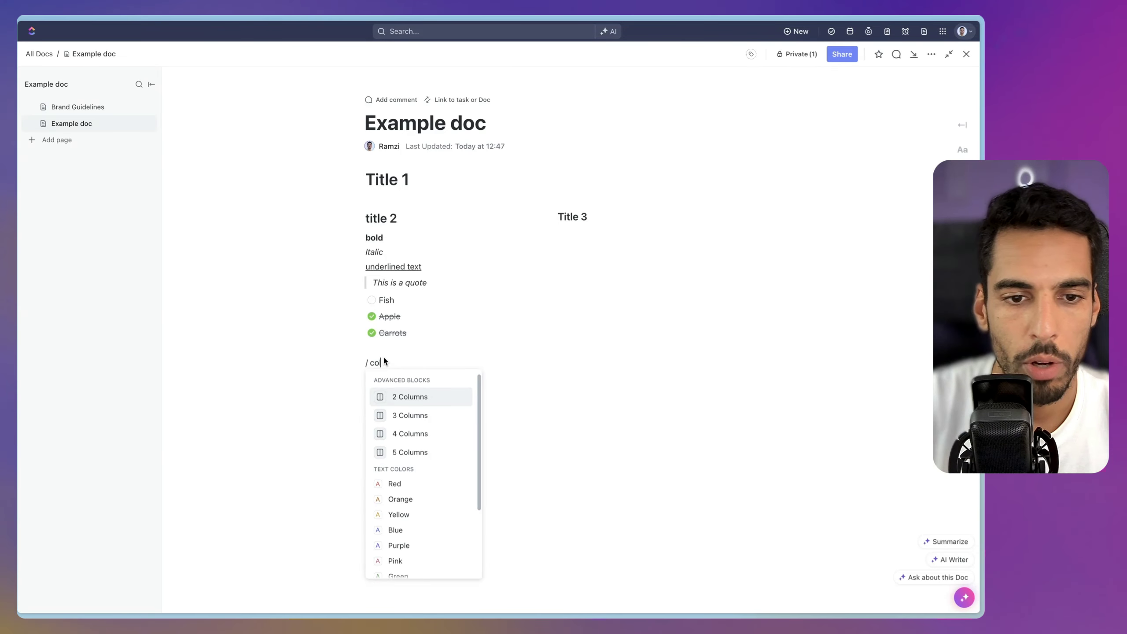
left_click(387, 361)
key("BackSpace")
key("BackSpace")
key("BackSpace")
key("BackSpace")
key("BackSpace")
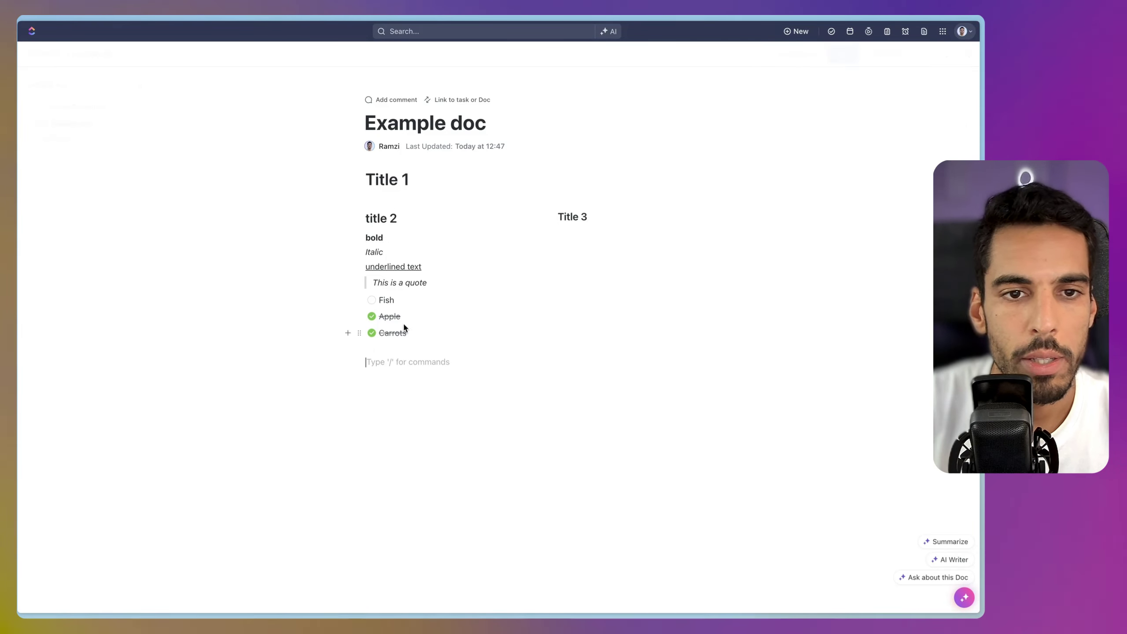
- Replace the Title 1 heading's text with "Text formatting" and add a Heading 1 reading "Banners" below the checklist
triple_click(395, 179)
type("Text formatting")
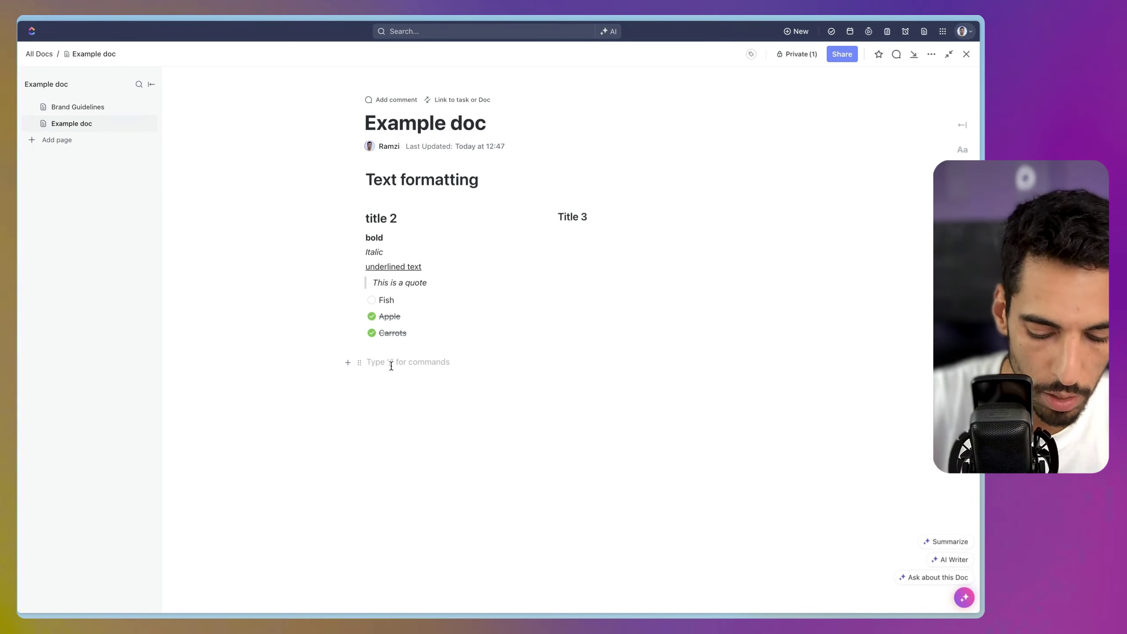
type("## ")
type("Bannert")
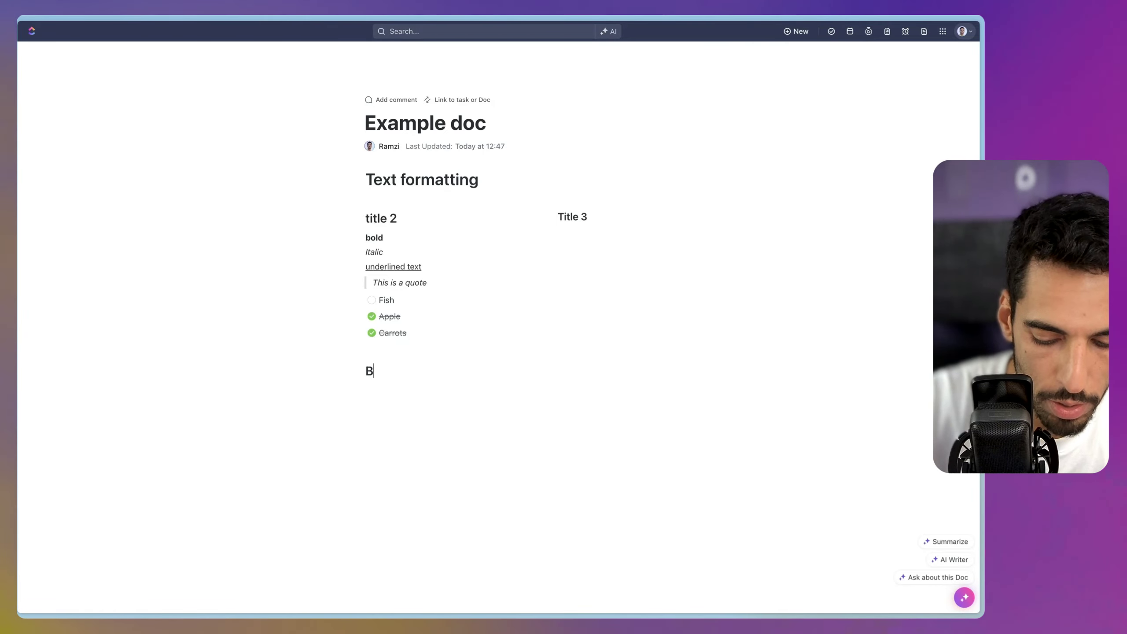
left_click(365, 371)
type("##")
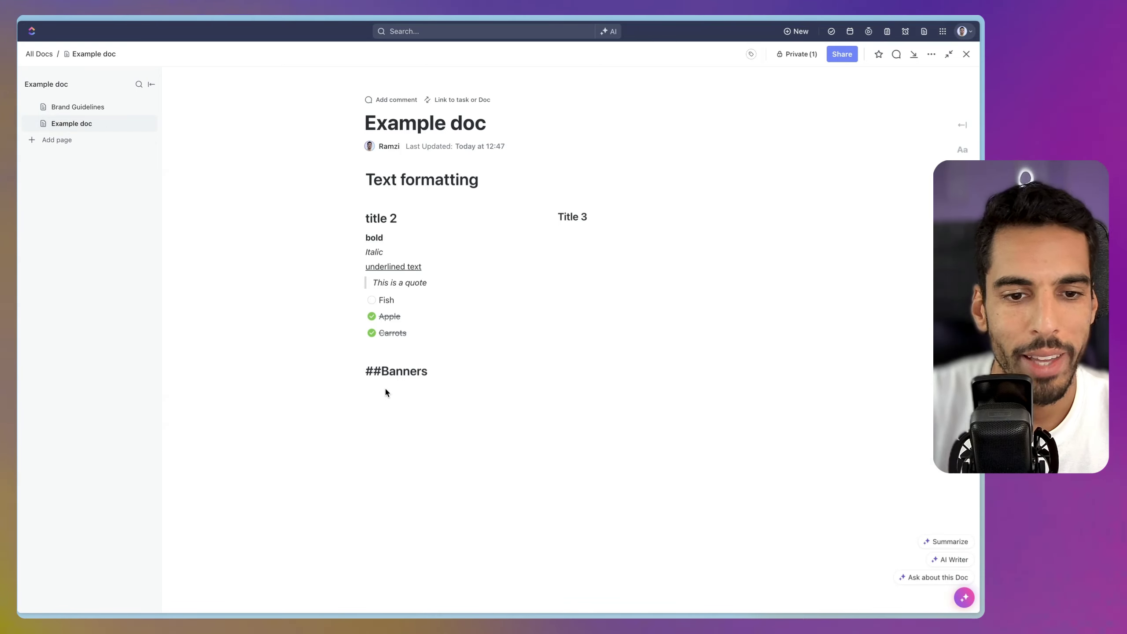
left_click(384, 411)
key("Return")
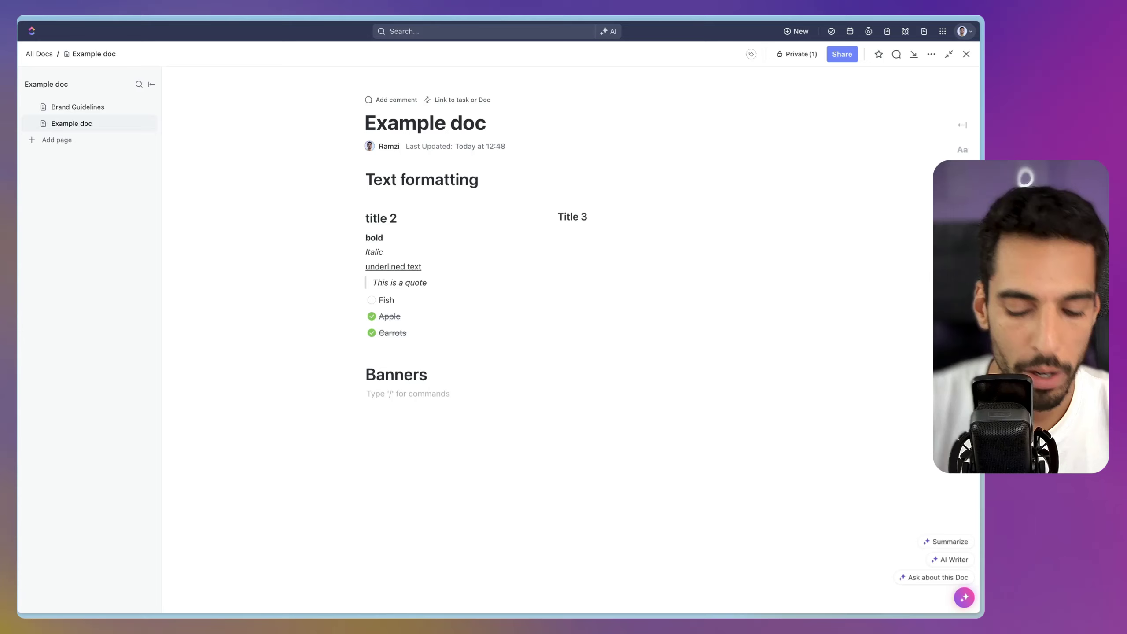
- Insert a green banner under the Banners heading with a rocket emoji icon and the bold Heading 1 text "Success info"
type("/ bann")
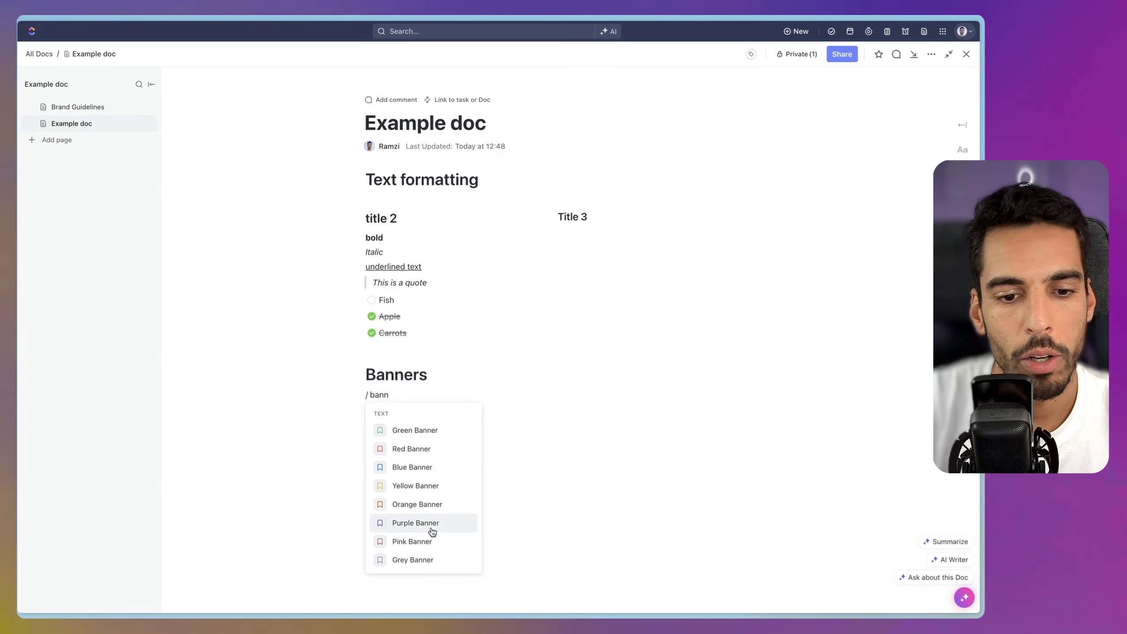
left_click(410, 430)
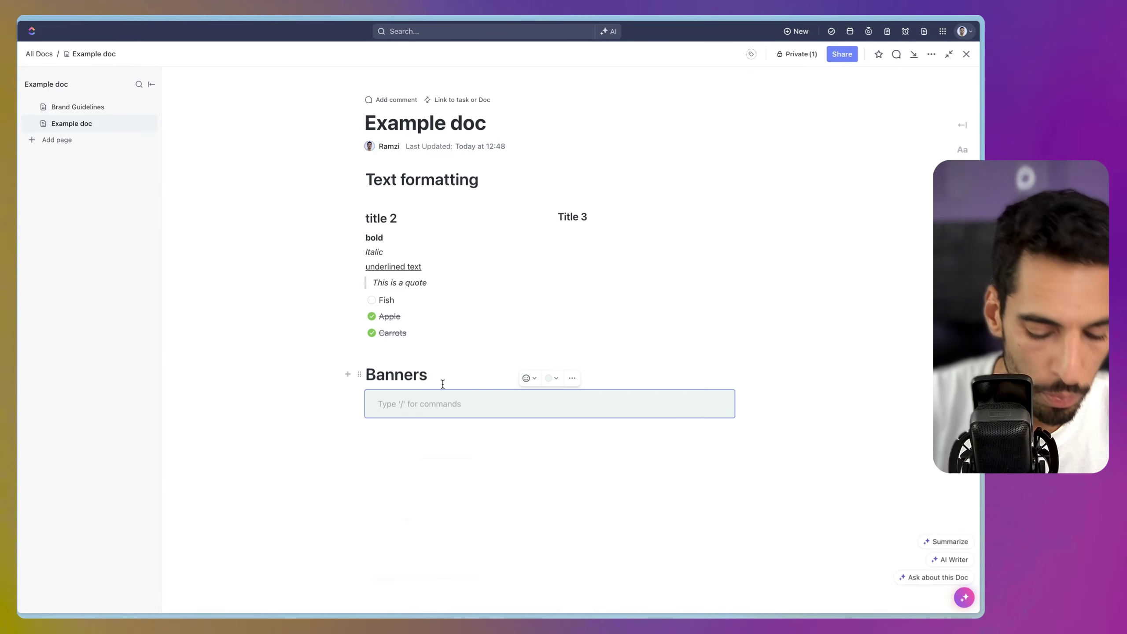
type("success info")
left_click(528, 378)
left_click(603, 482)
left_click_drag(453, 416, 386, 398)
key("super+b")
key("Left")
type("#")
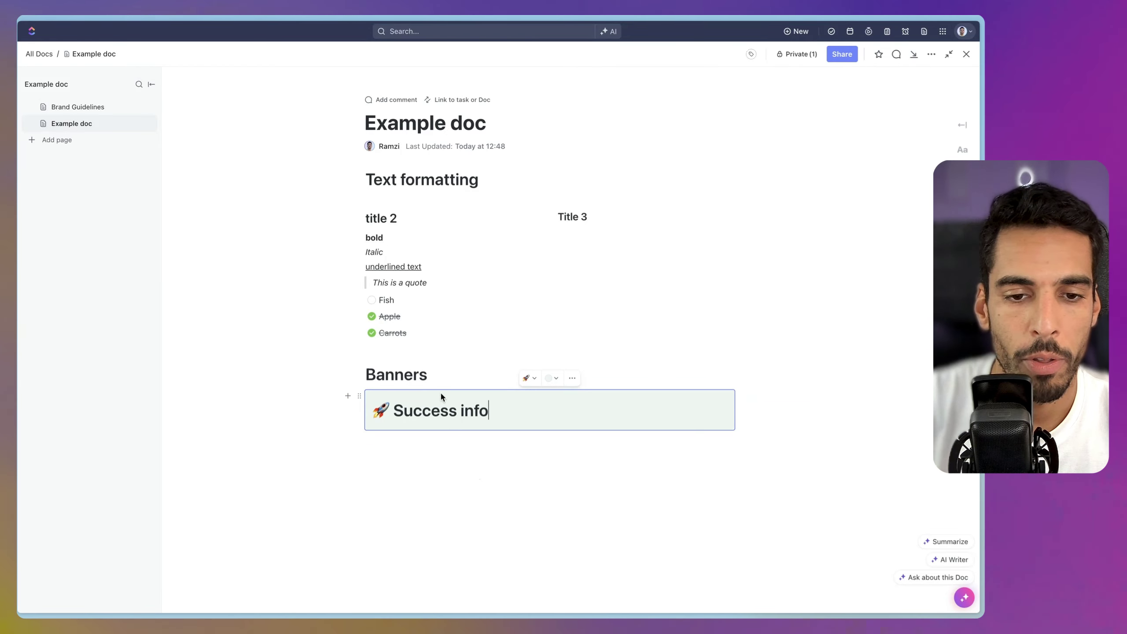
- Duplicate the Success info banner and replace the copy's text with "Alert"
left_click(360, 396)
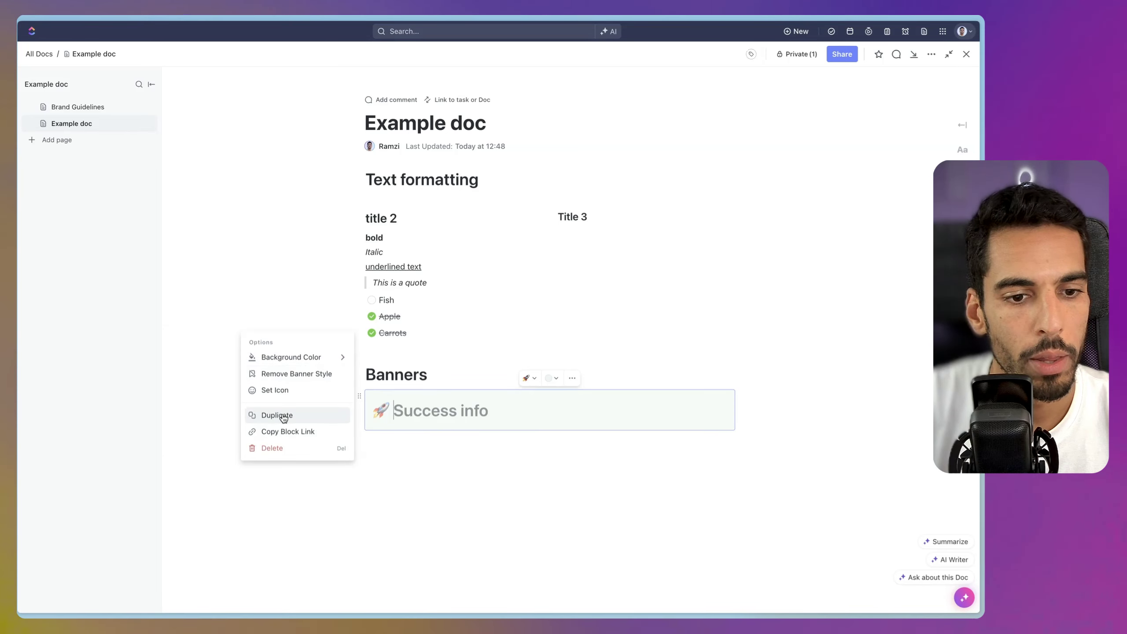
left_click(280, 415)
left_click(353, 408)
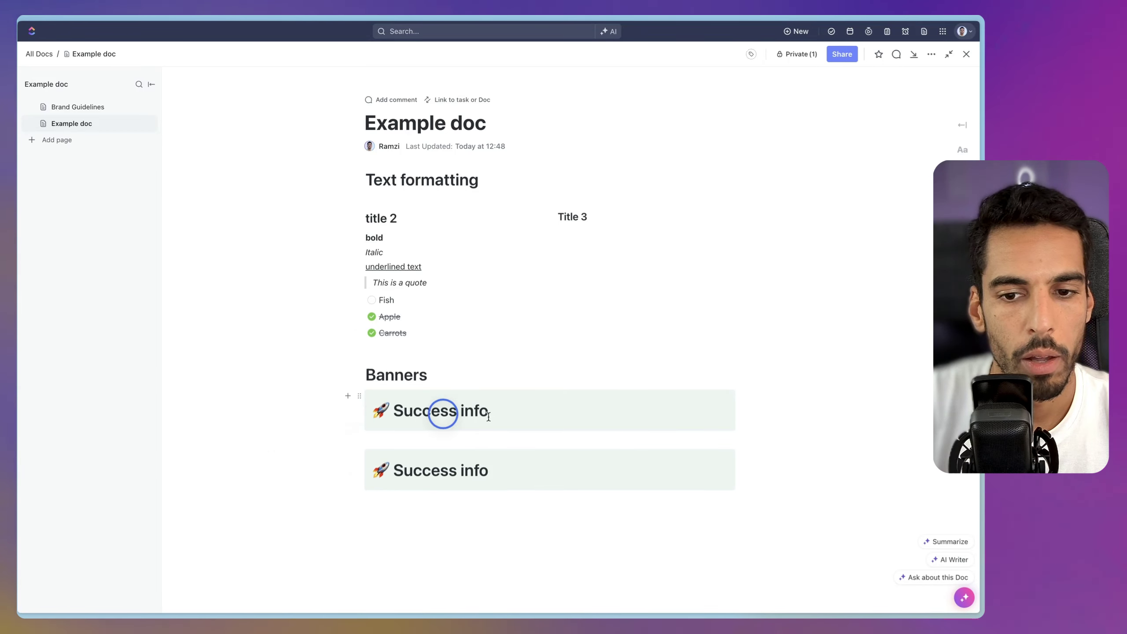
left_click_drag(394, 468, 563, 478)
type("Alert")
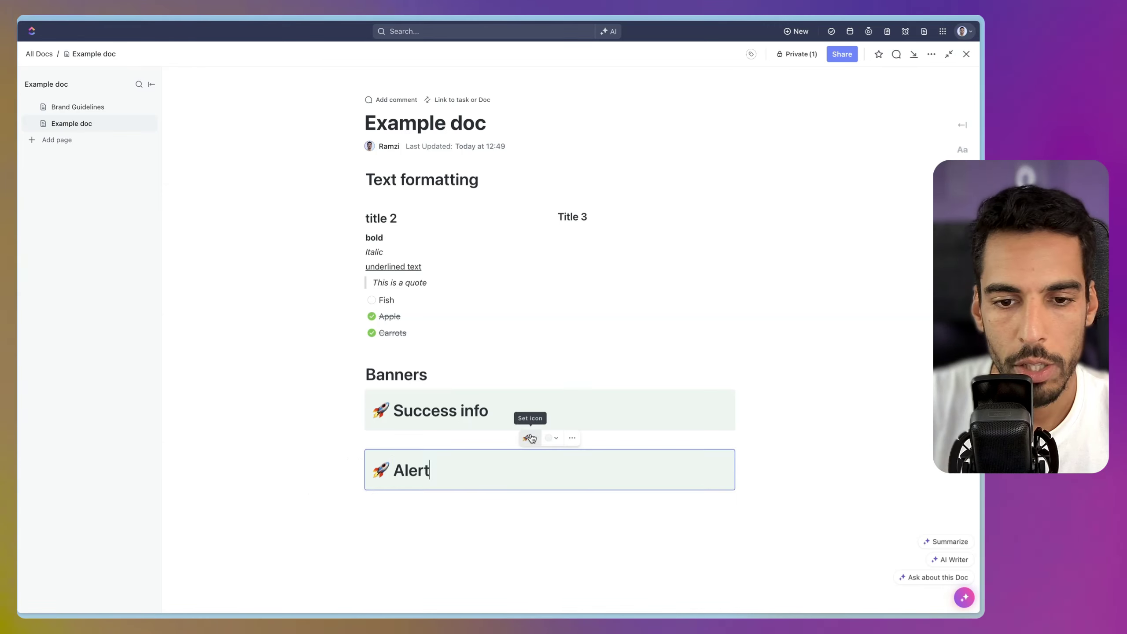
- Set the Alert banner's icon to the red siren emoji and its background color to red
left_click(529, 438)
left_click(569, 491)
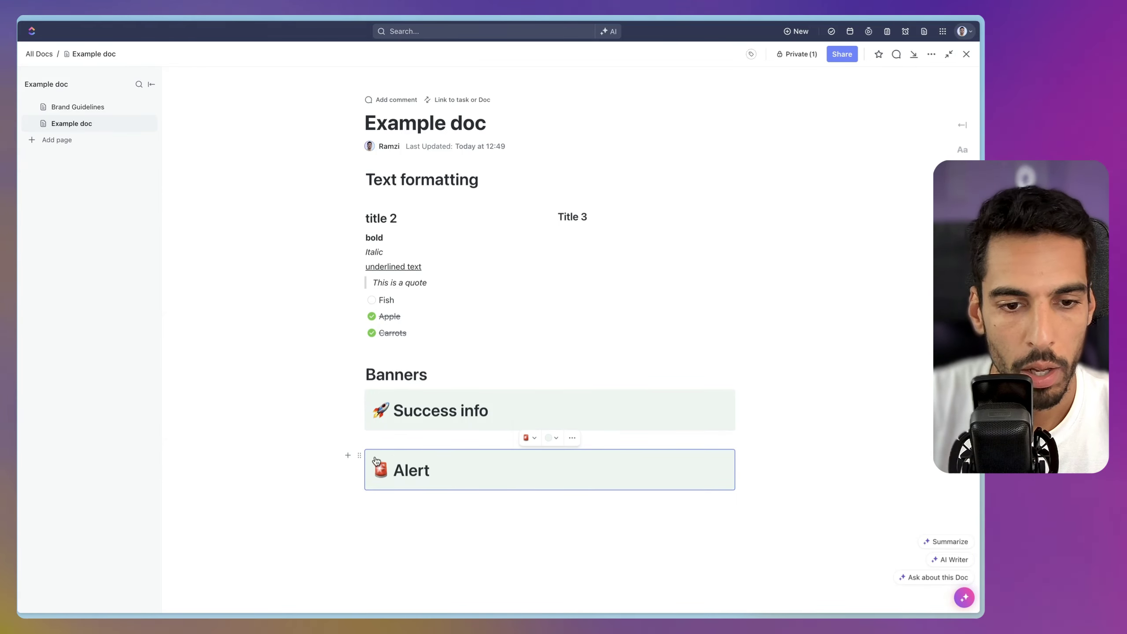
left_click(552, 437)
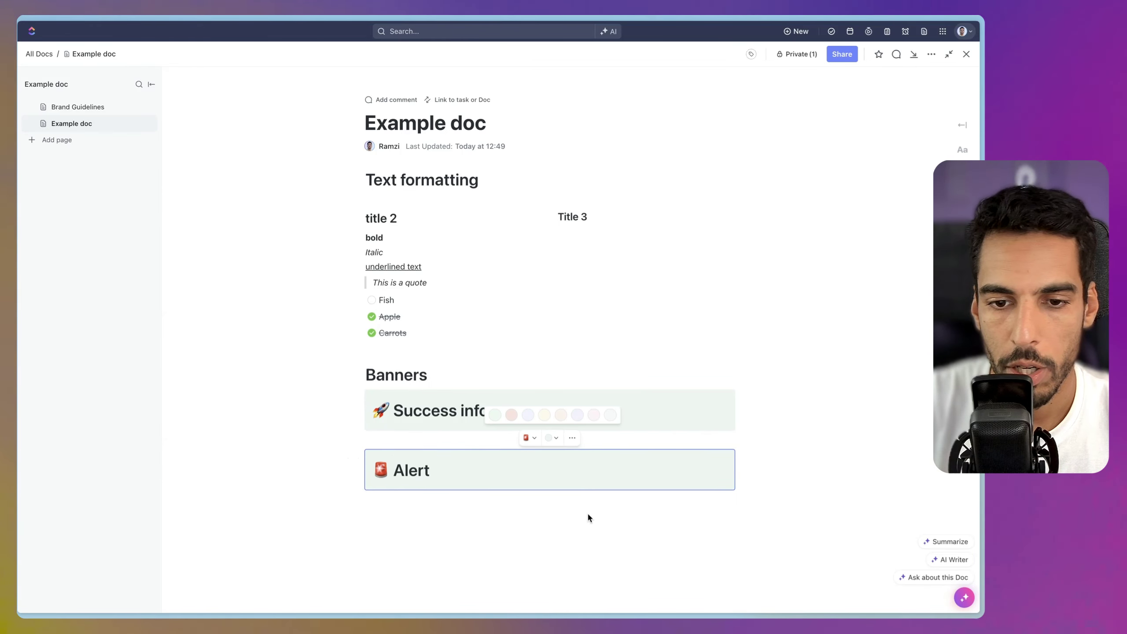
left_click(511, 415)
left_click(426, 551)
key("Return")
key("Return")
key("BackSpace")
key("BackSpace")
- Insert a yellow banner reading "Info" with the information emoji icon between the Success info and Alert banners
left_click(426, 445)
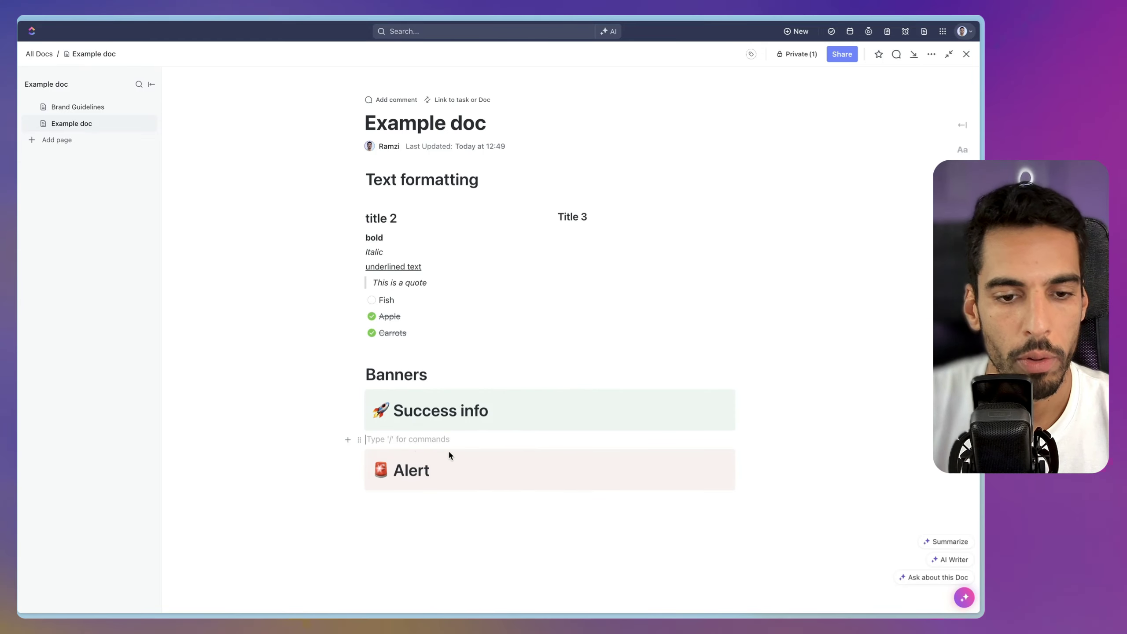
type("/b")
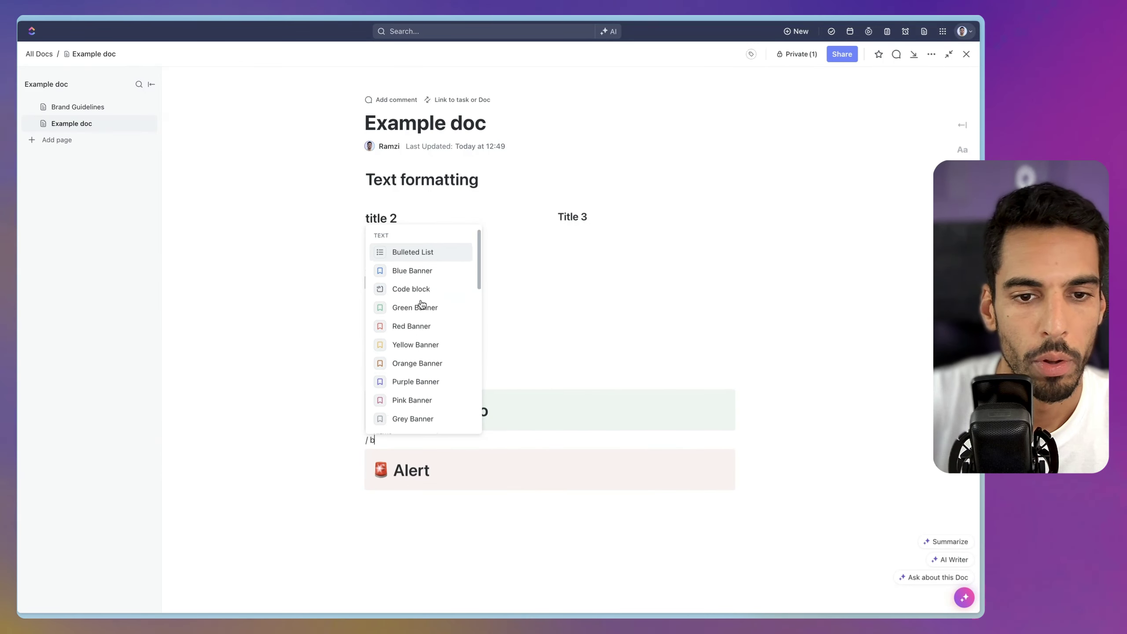
left_click(423, 303)
type("Info")
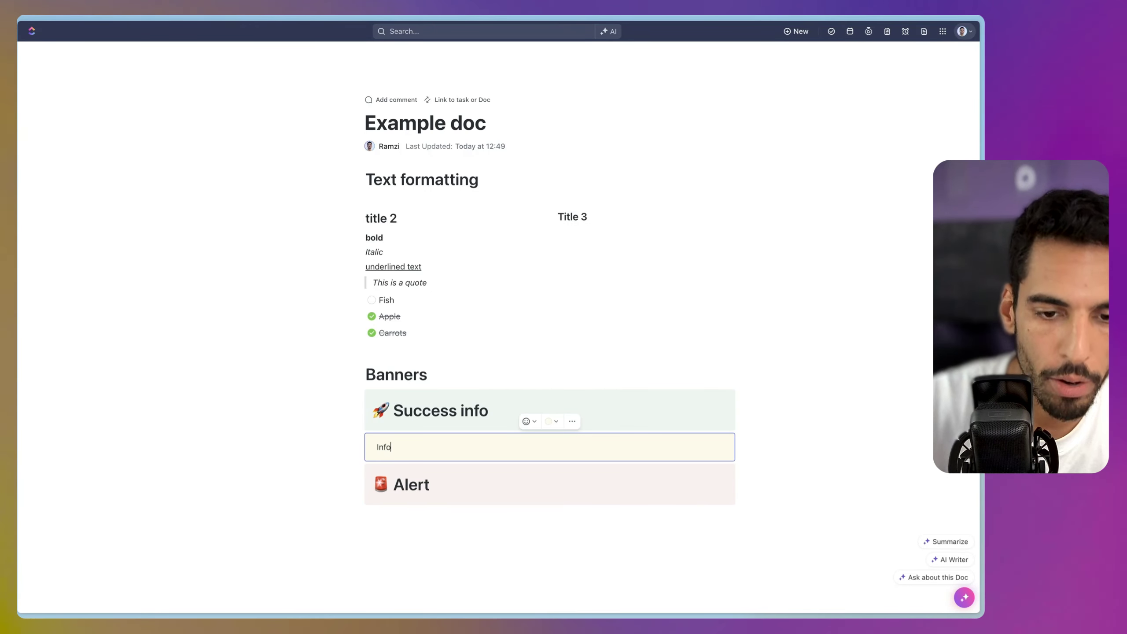
left_click(528, 421)
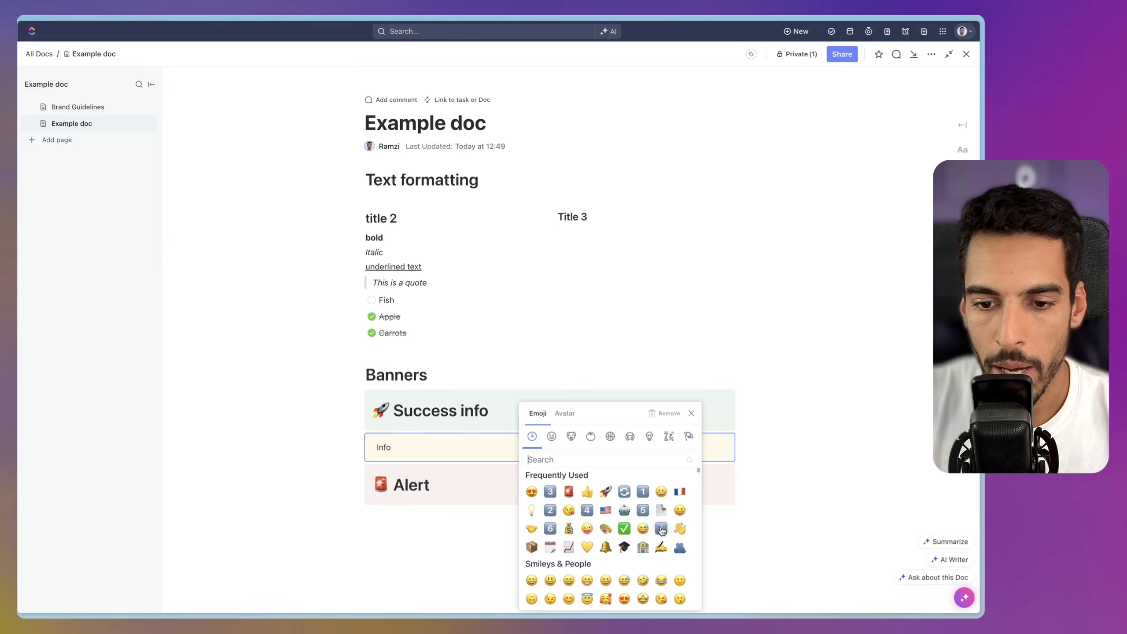
left_click(661, 529)
left_click(861, 441)
- Add a Heading 1 reading "Layout" below the Alert banner
left_click(412, 537)
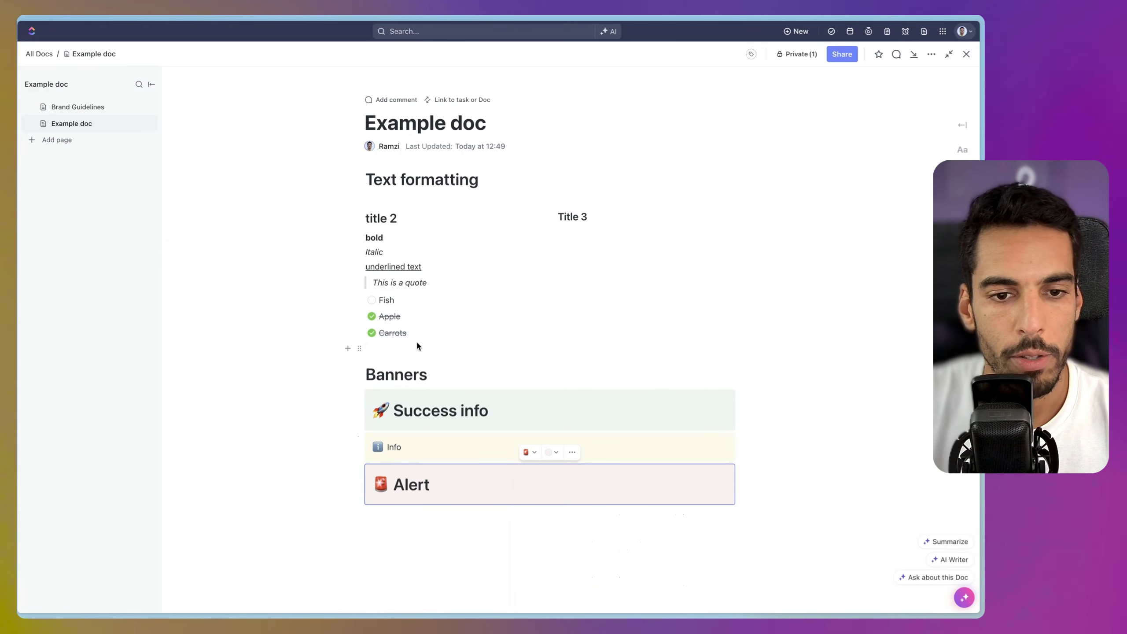
scroll(355, 497, "down", 1)
type("# ")
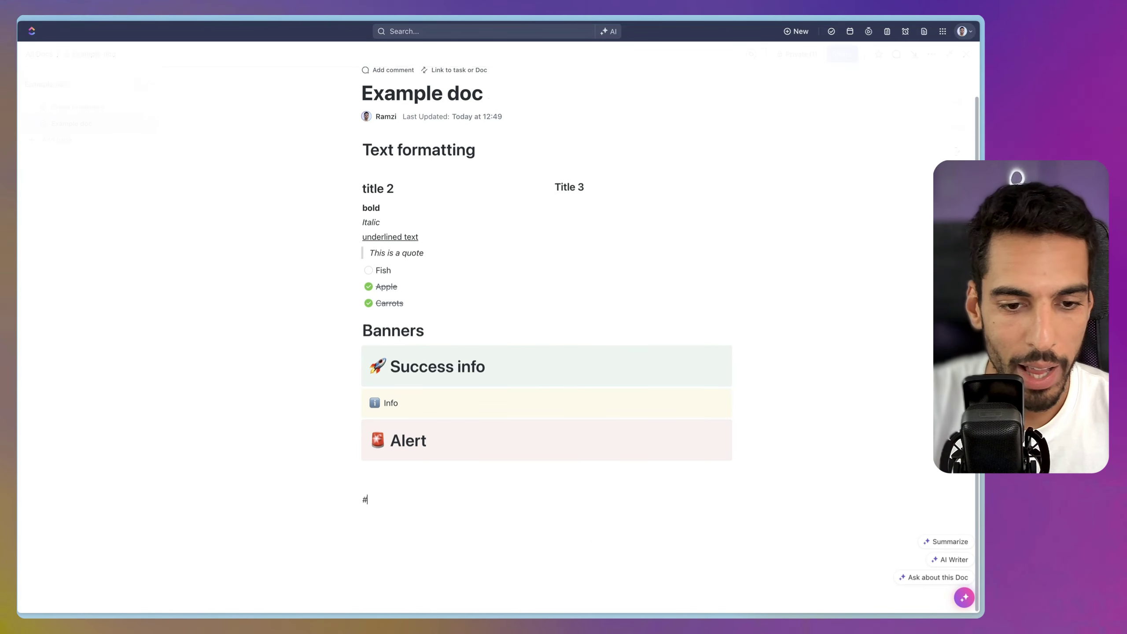
type("Layout")
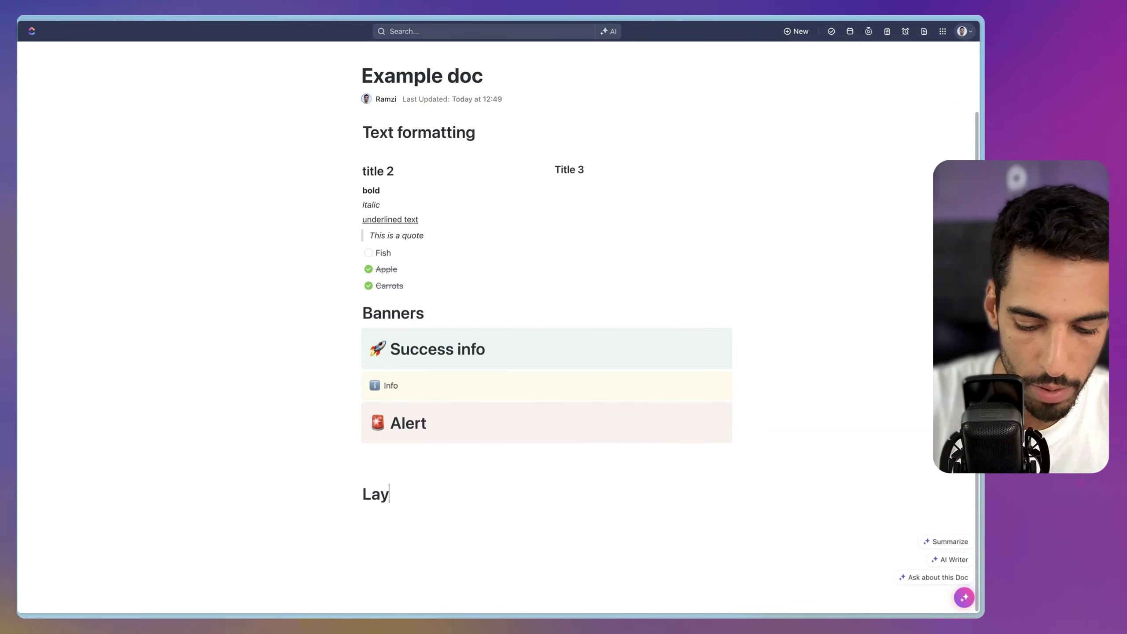
left_click(551, 469)
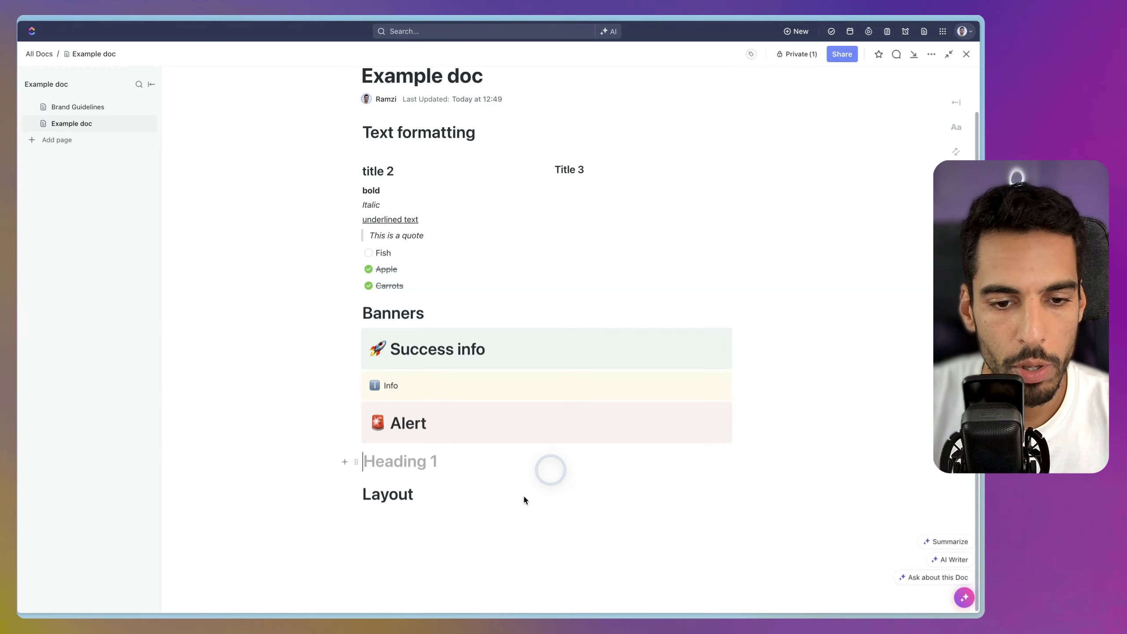
- Add a Heading 2 reading "2 colums" below the Layout heading
left_click(469, 492)
key("Return")
type("## 2")
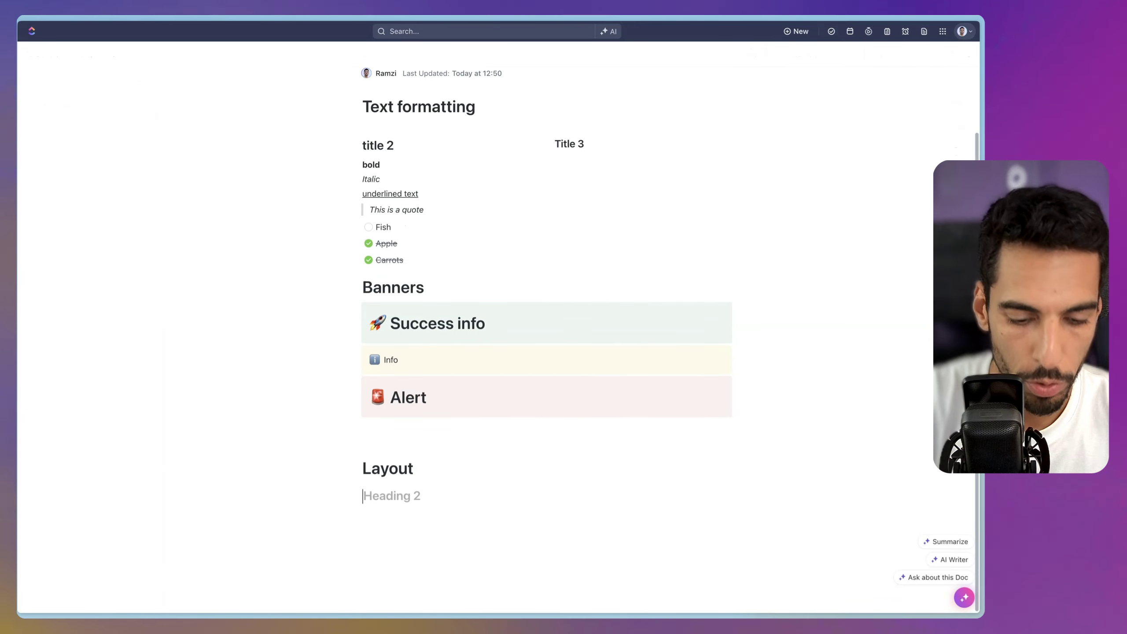
type(" columns")
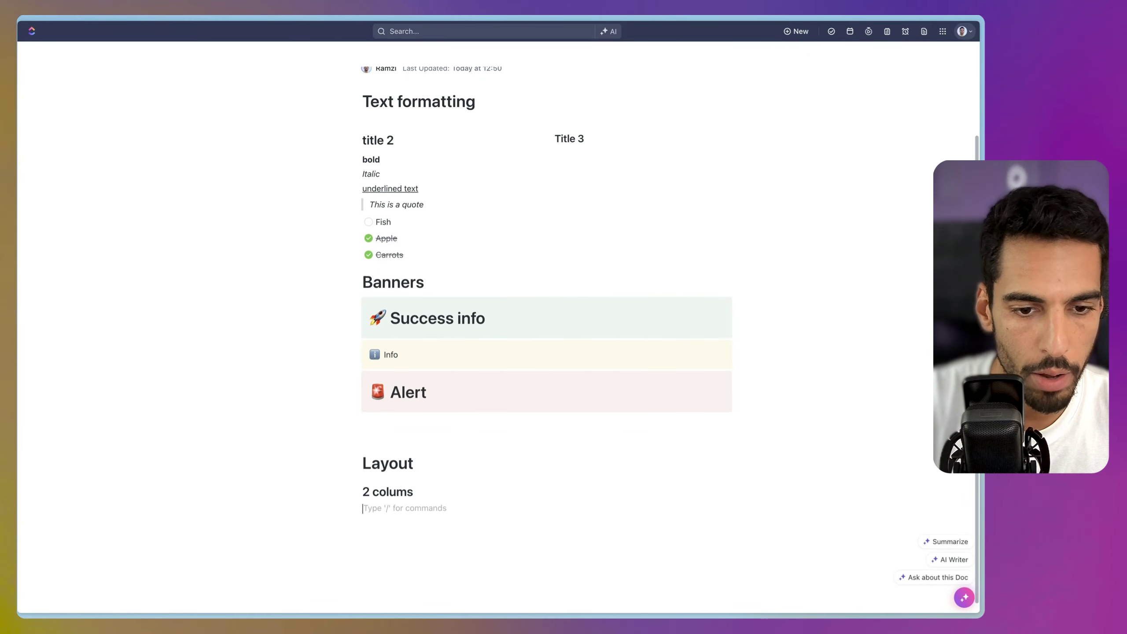
- Insert a two-column layout below the "2 colums" heading and enter "Image description" in its first column
key("BackSpace")
key("BackSpace")
key("BackSpace")
key("BackSpace")
key("BackSpace")
key("BackSpace")
key("BackSpace")
key("BackSpace")
key("BackSpace")
key("BackSpace")
type("/2")
left_click(393, 490)
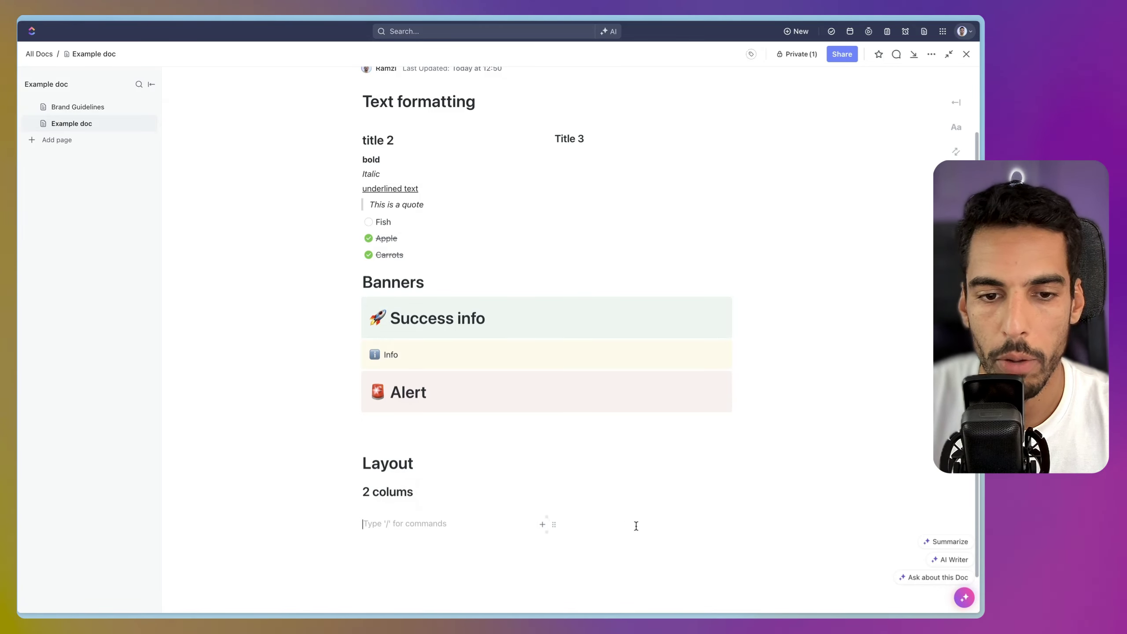
left_click(394, 517)
type("Image description")
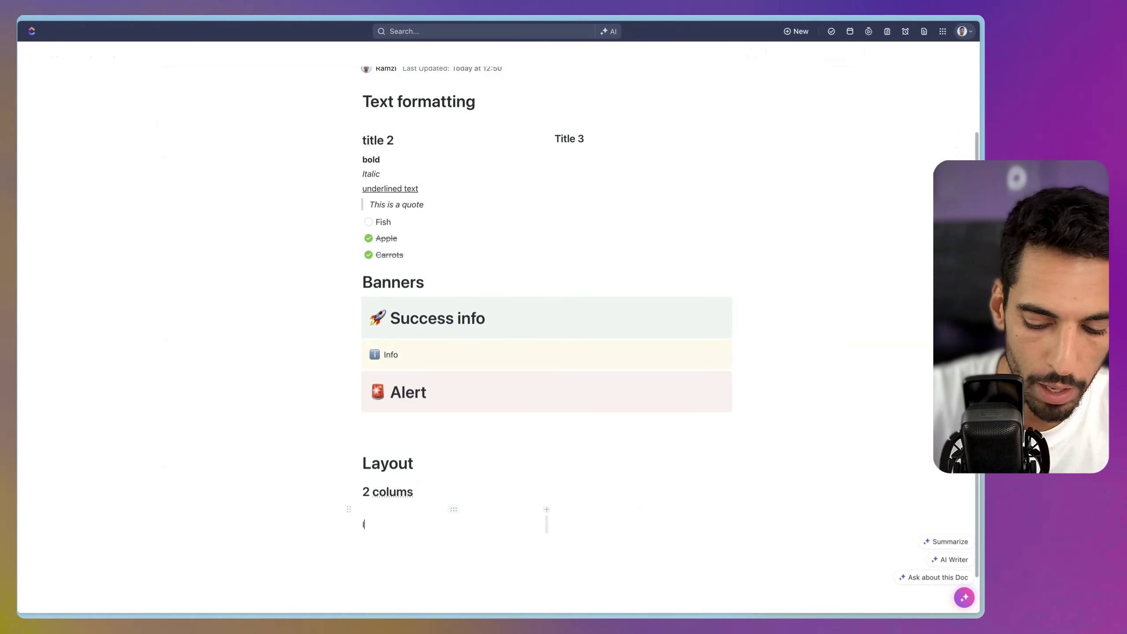
- Insert the briefcase image as an attachment in the second column
key("Tab")
type("/ im")
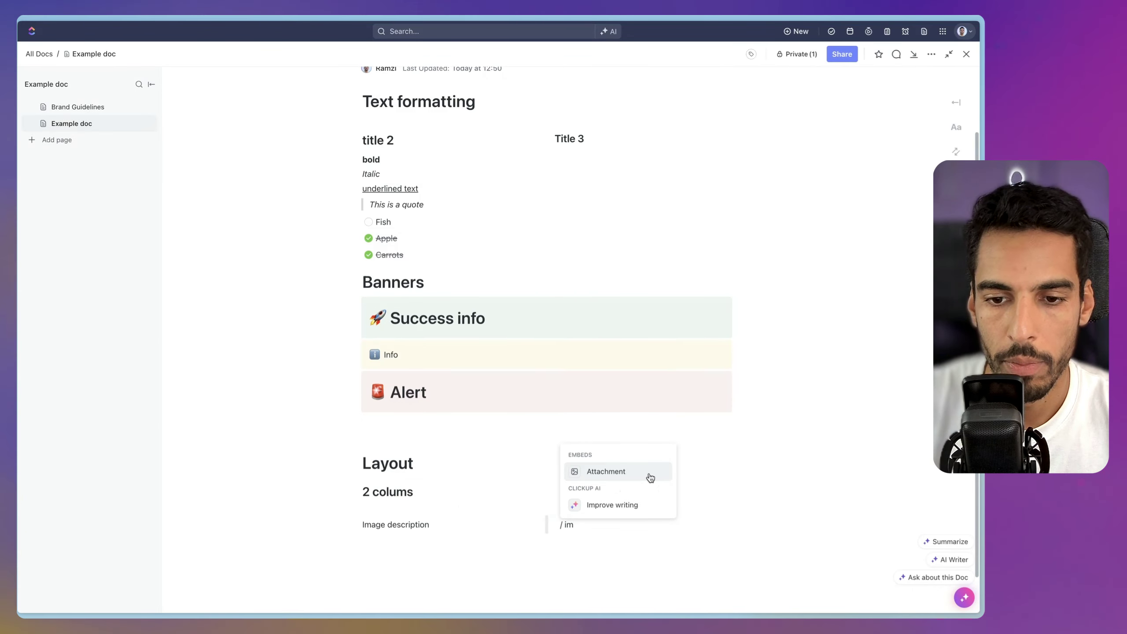
left_click(649, 472)
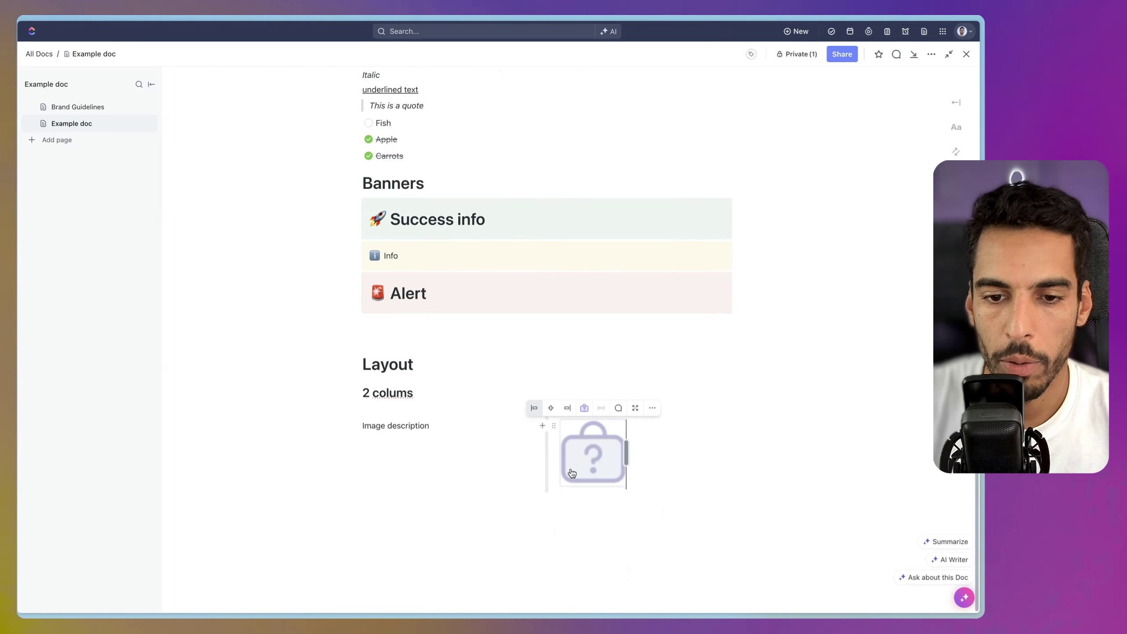
- Center the briefcase image in a narrower second column and add the italic line "this i an image of a briefcase" to the first
scroll(575, 541, "down", 2)
left_click(550, 408)
left_click(508, 443)
left_click_drag(555, 452, 442, 450)
left_click_drag(610, 455, 639, 456)
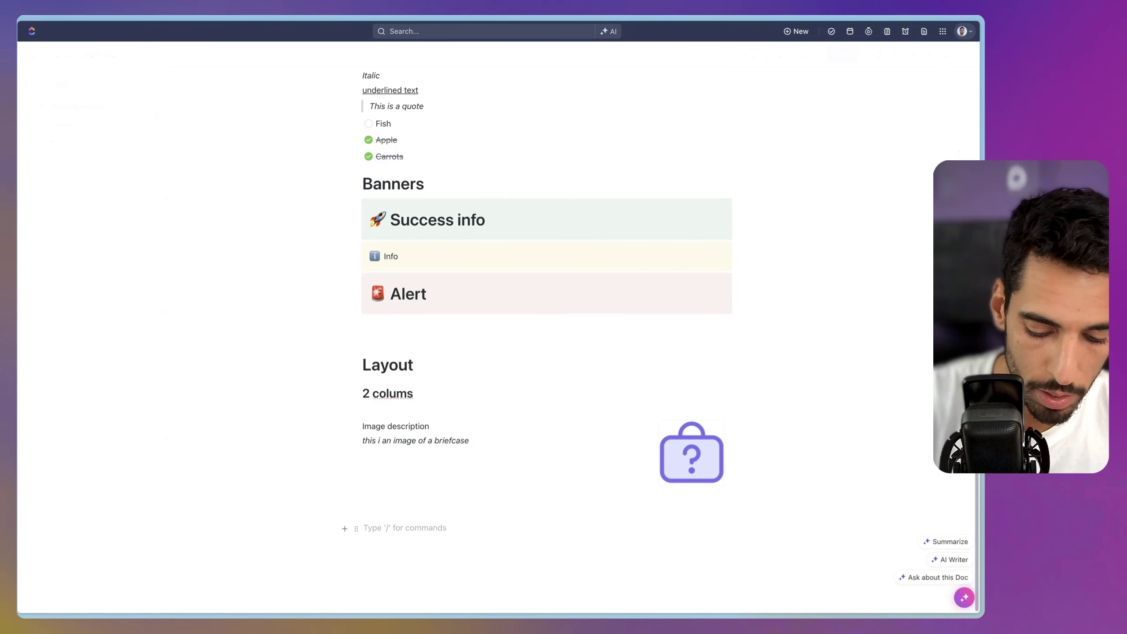
- Insert a three-column layout below the image section and move the Info, Alert and Success info banners into its columns
type("/ ")
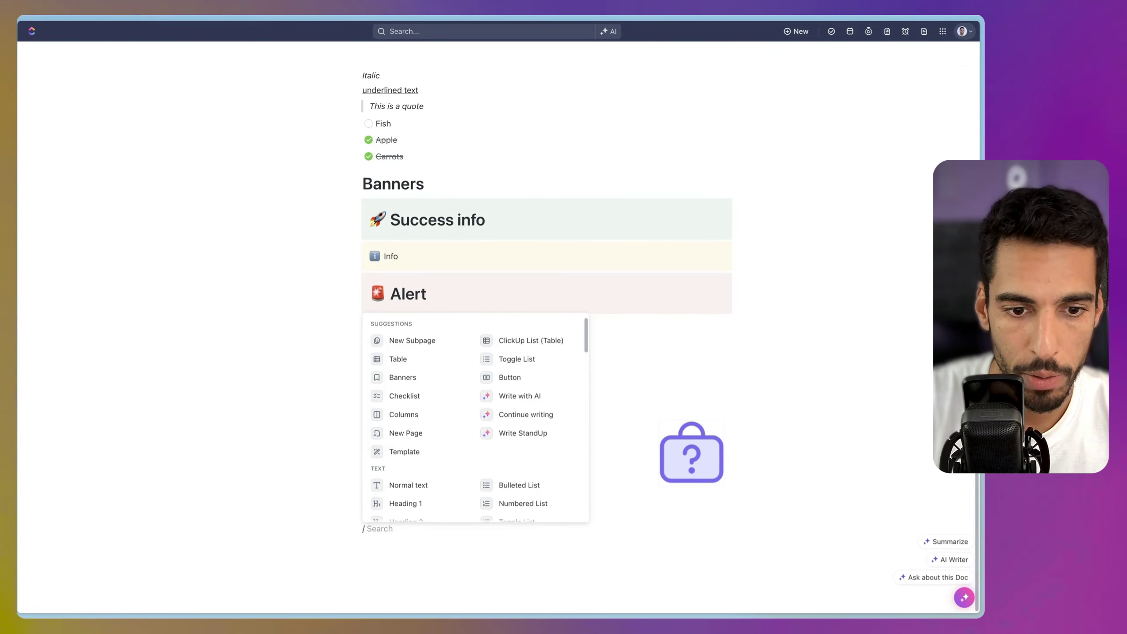
type("3")
left_click(406, 511)
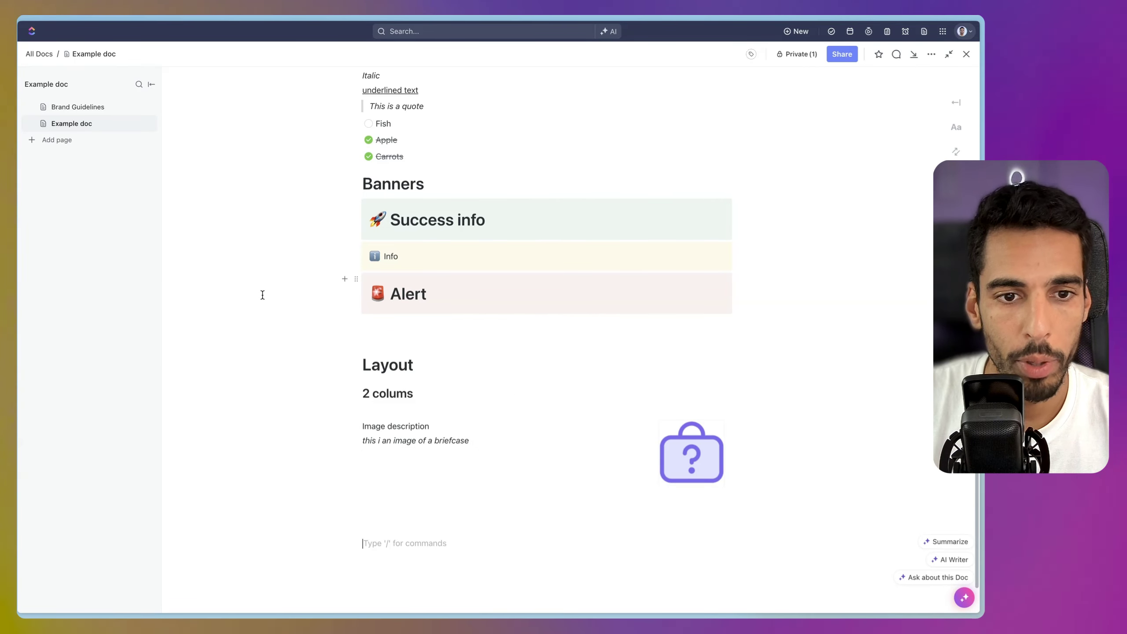
left_click_drag(356, 279, 530, 511)
left_click_drag(356, 218, 404, 488)
left_click_drag(356, 205, 669, 488)
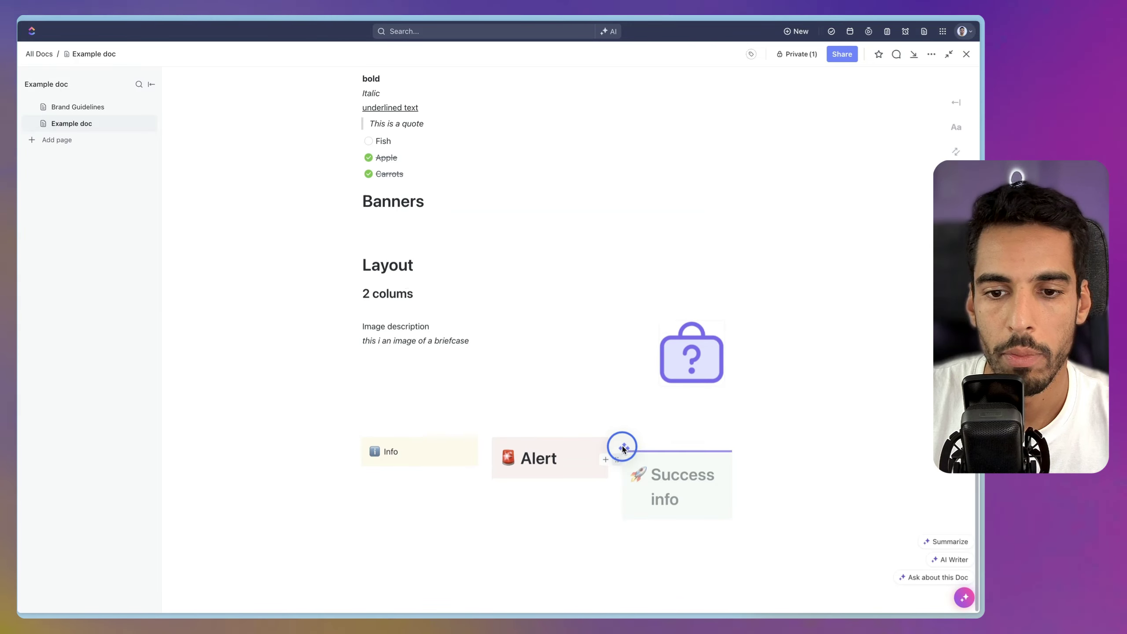
- Add a Heading 1 reading "Table" below the banner columns and insert a three-by-three table under it
left_click(426, 527)
type("# ")
type("Ta")
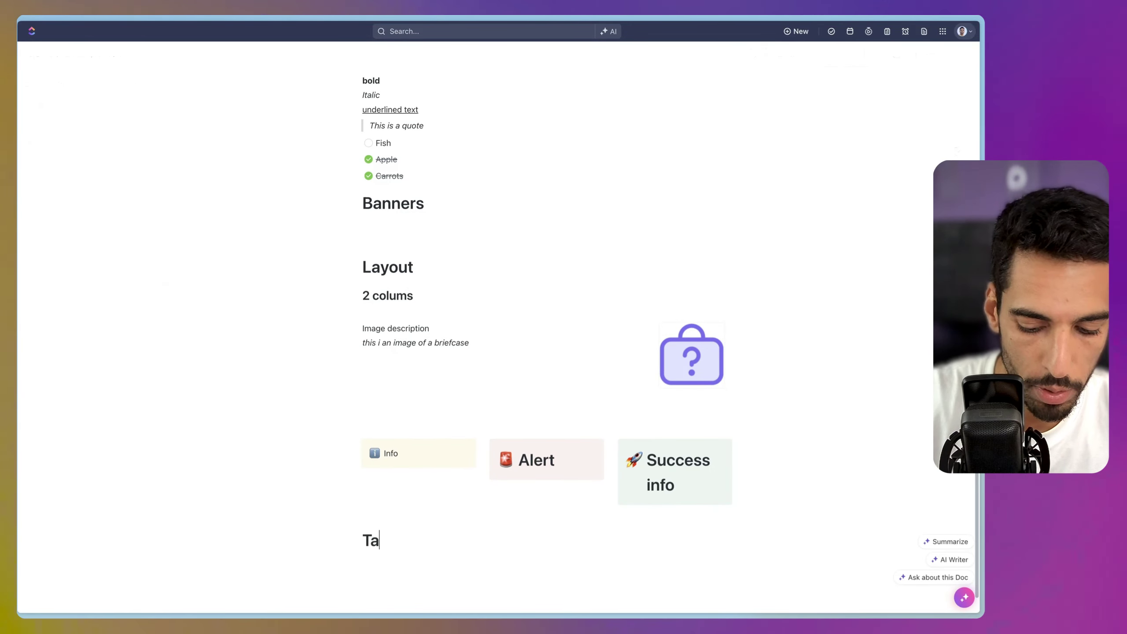
type("ble")
key("Return")
type("/tab")
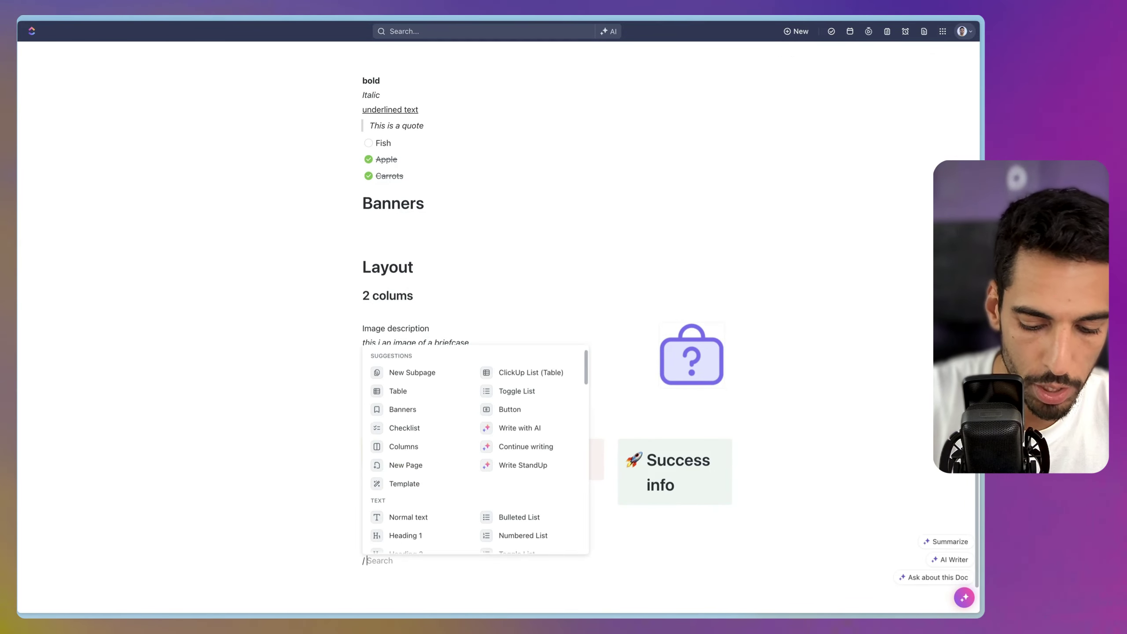
left_click(377, 472)
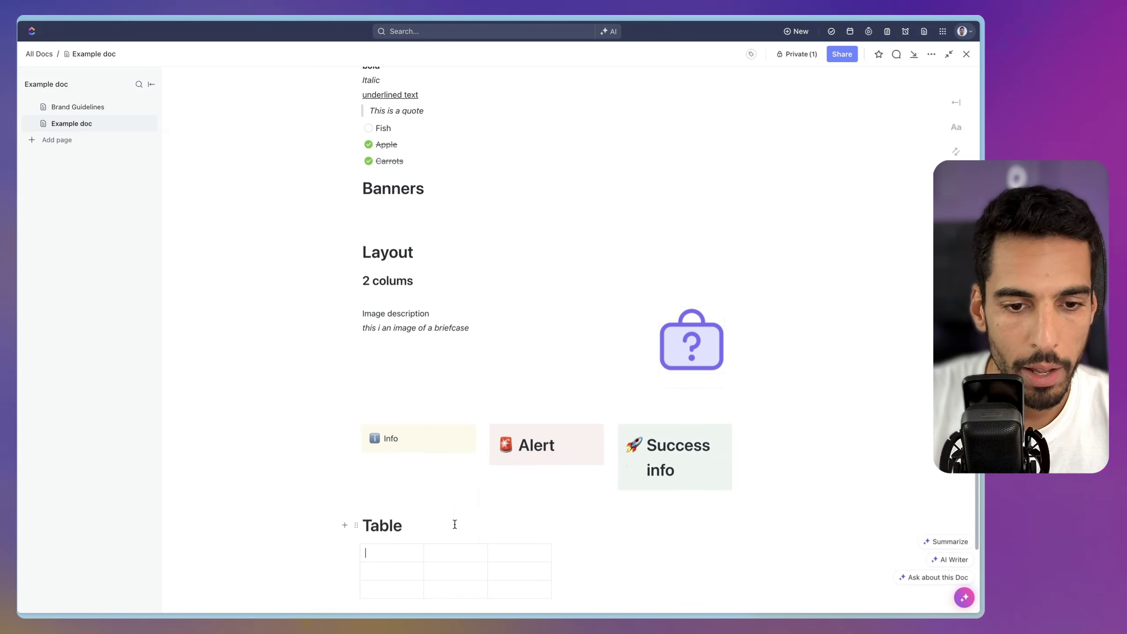
- Set the background color of the table's first row to pink
left_click(360, 499)
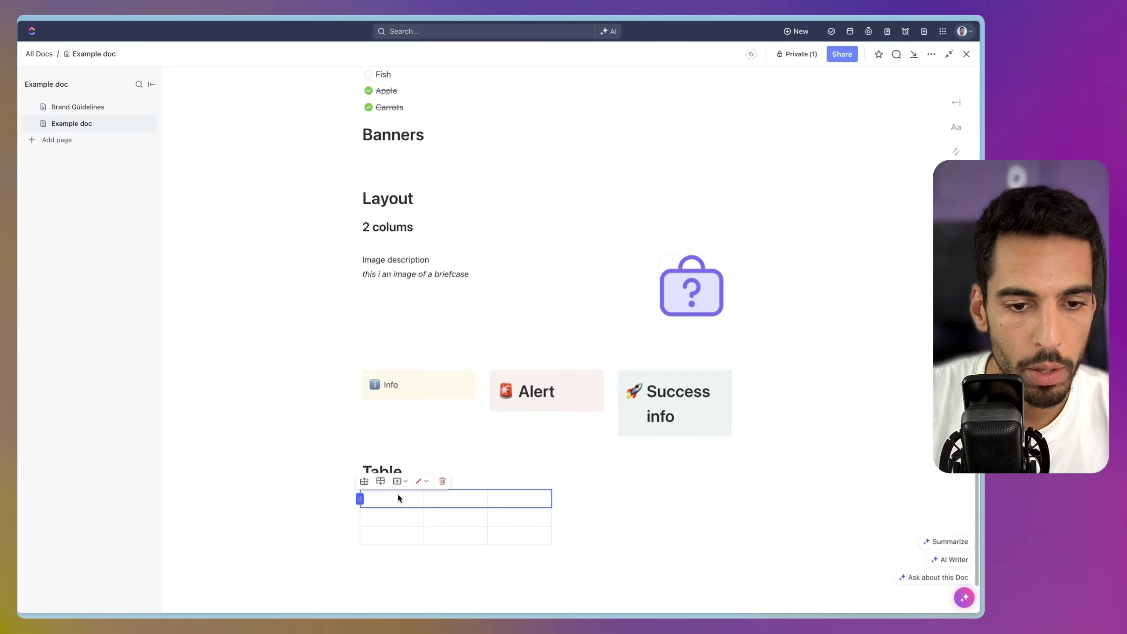
left_click(415, 481)
left_click(455, 463)
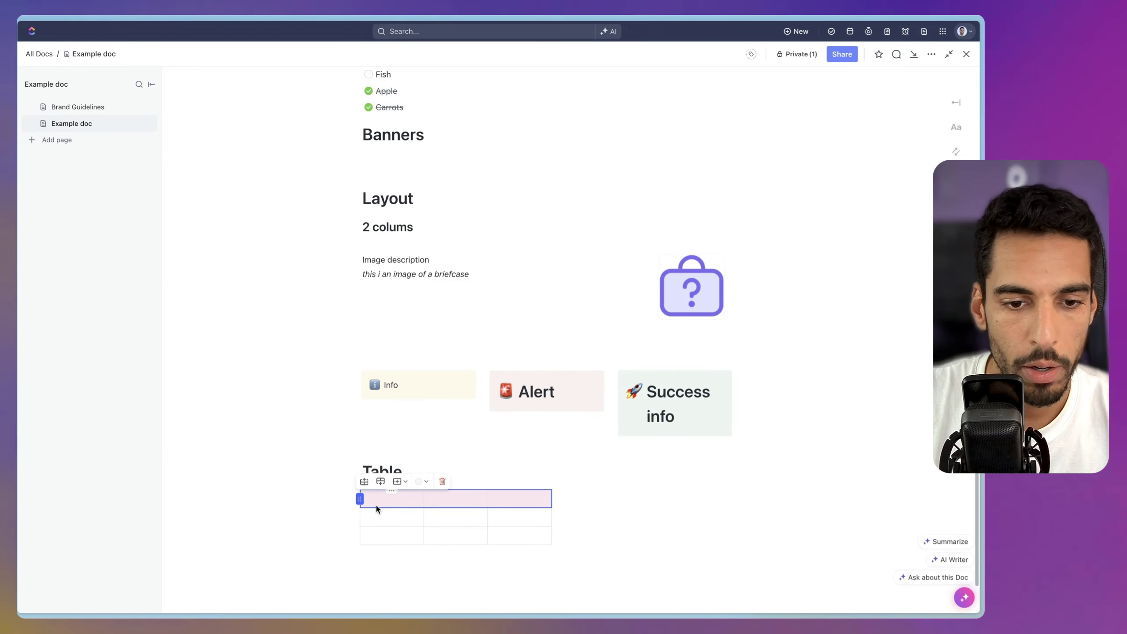
- Enter the table headers Product, Quantity and Price, and fill the second row with Car, 1 and $300
left_click(383, 498)
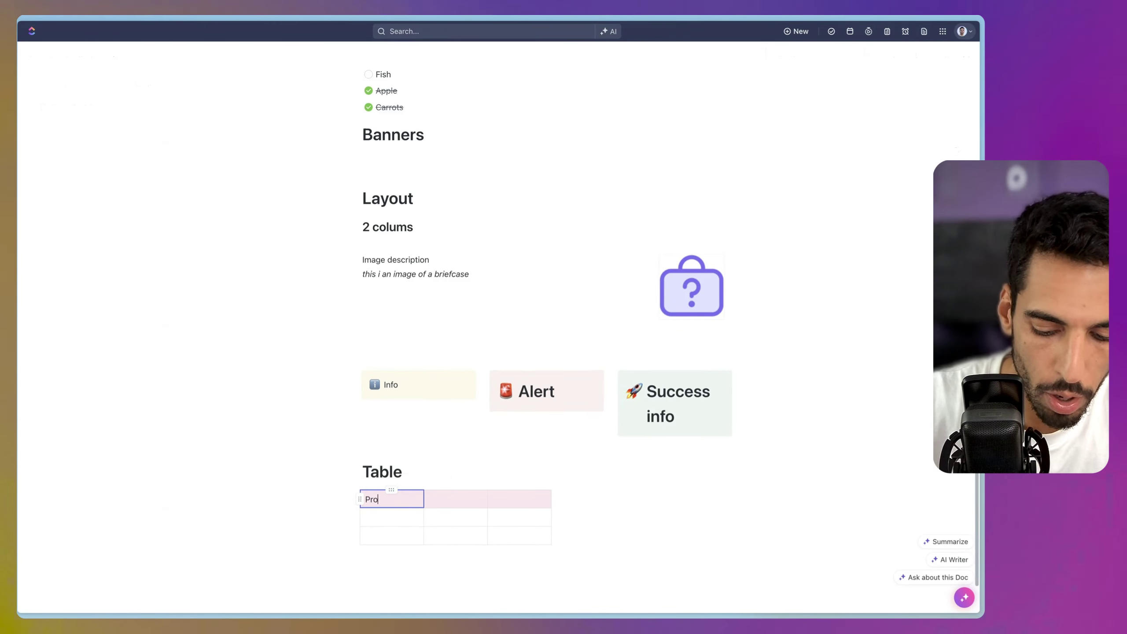
key("Tab")
type("Quantity\tPrice Car\t1\t$300")
left_click(443, 520)
type("Product")
type("1")
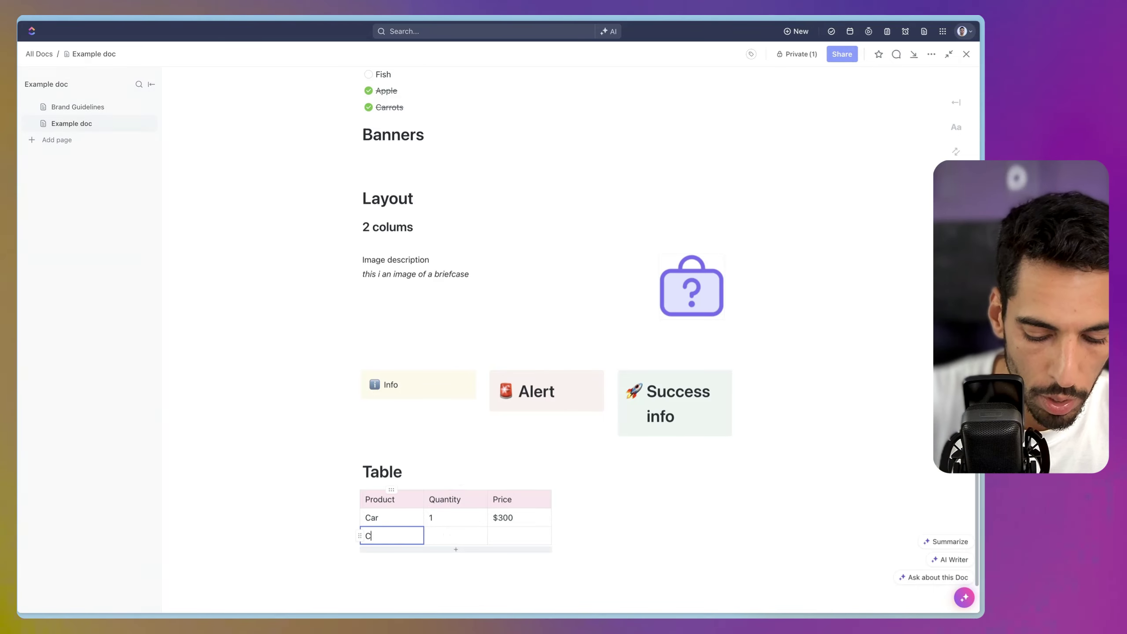
- Fill the table's third row with Boat, 2 and $3000
type("Coat")
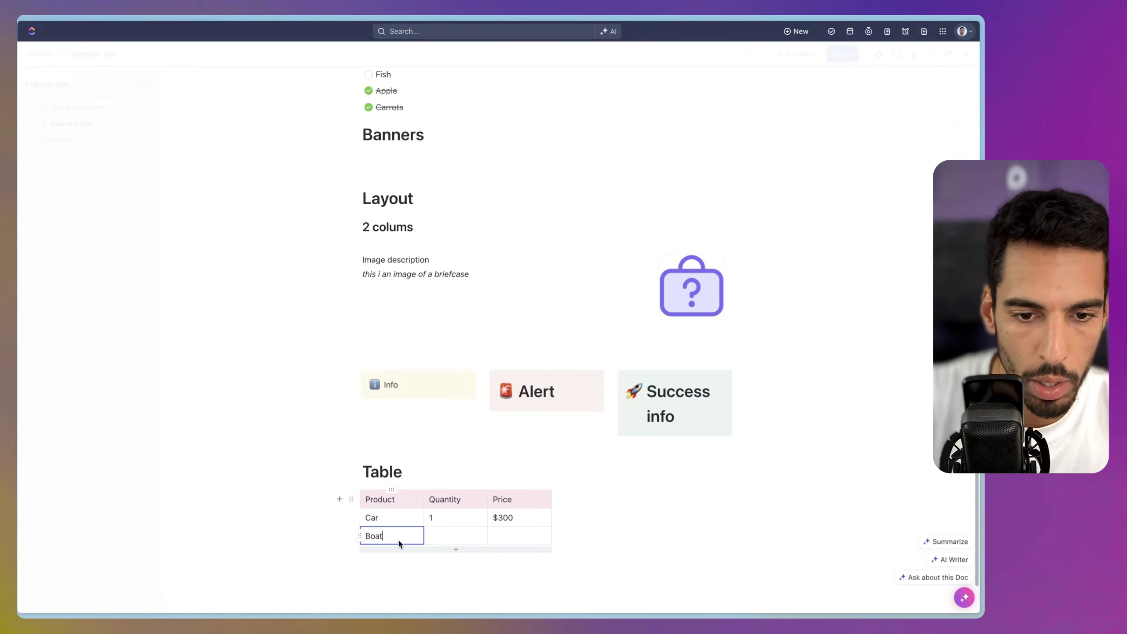
key("Tab")
type("2")
key("Tab")
type("$300")
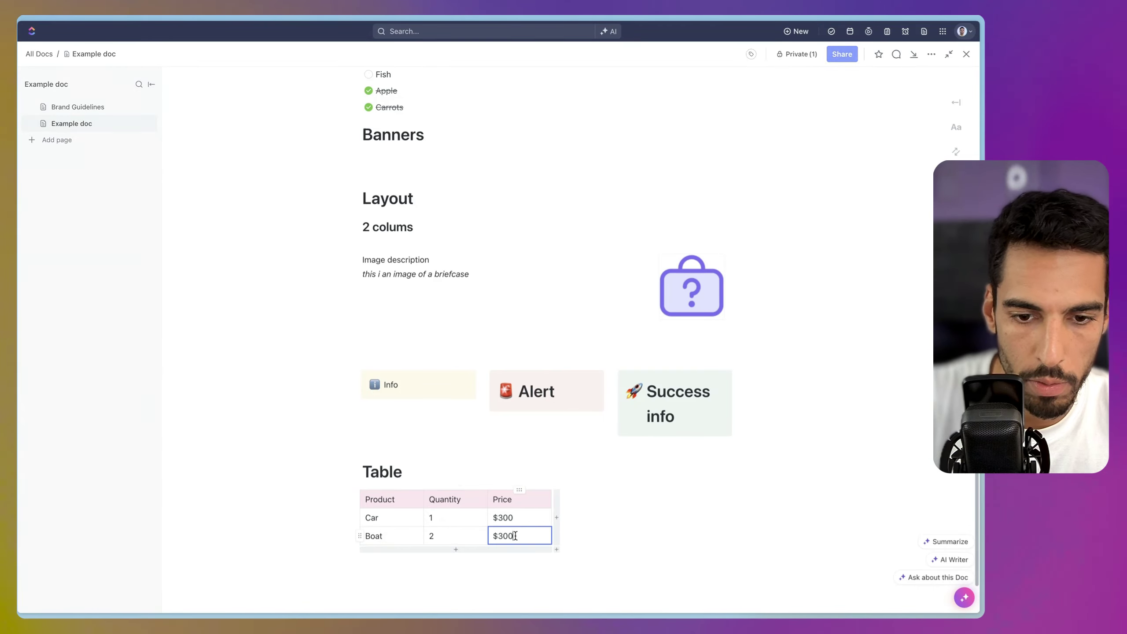
type("0")
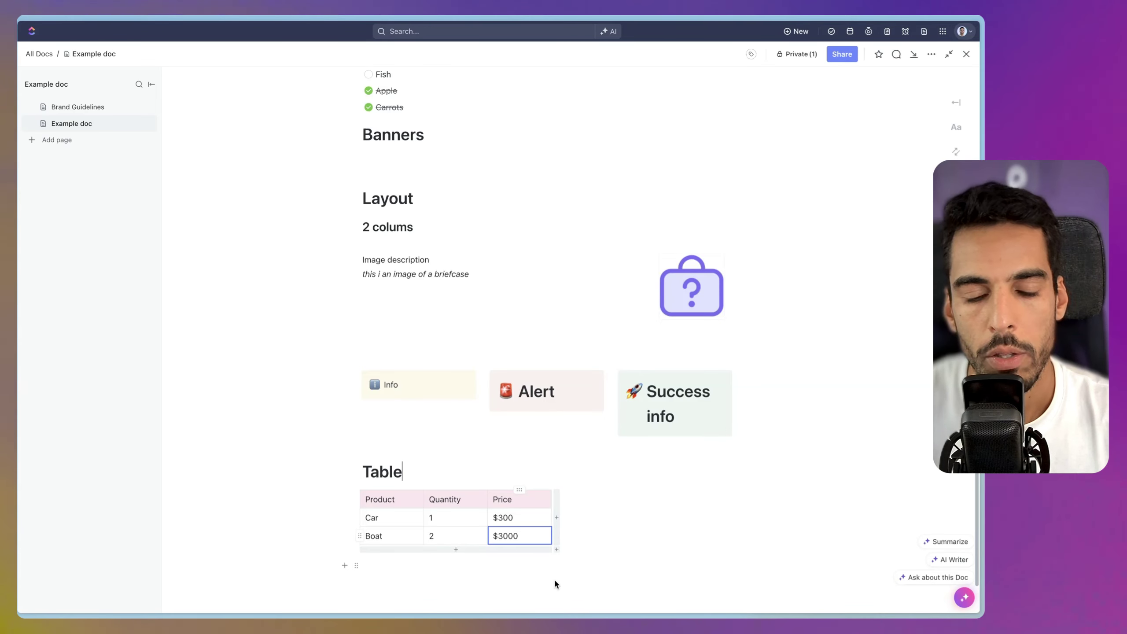
- Make the Product, Quantity and Price header texts in the table bold
left_click(405, 471)
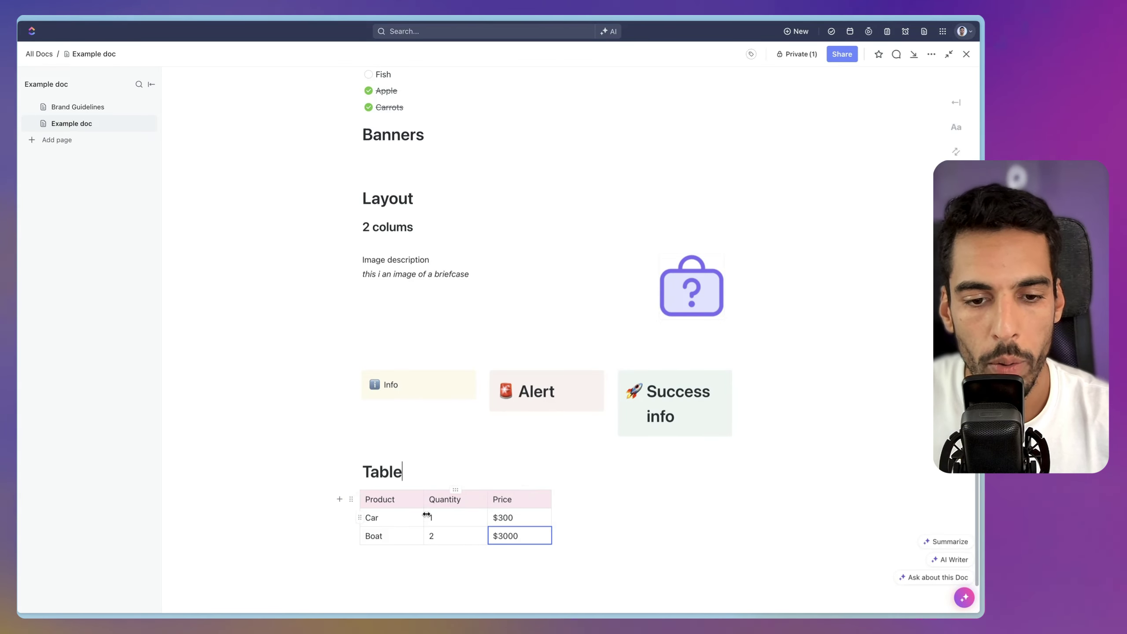
left_click(360, 499)
double_click(381, 498)
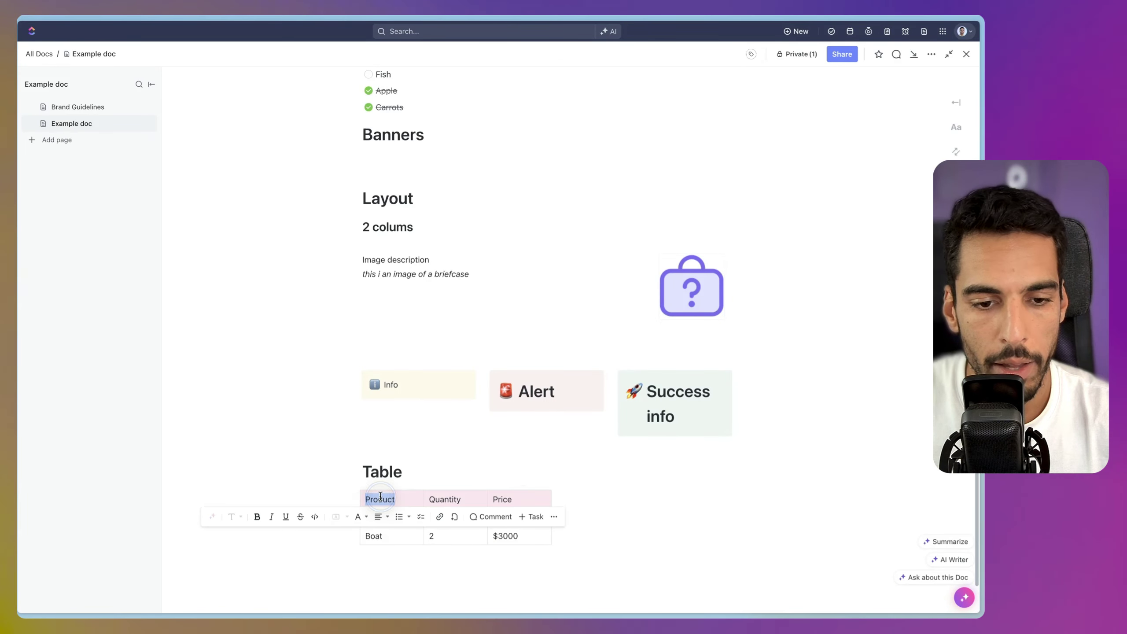
key("super+b")
double_click(451, 500)
key("super+b")
double_click(515, 501)
key("super+b")
left_click(506, 458)
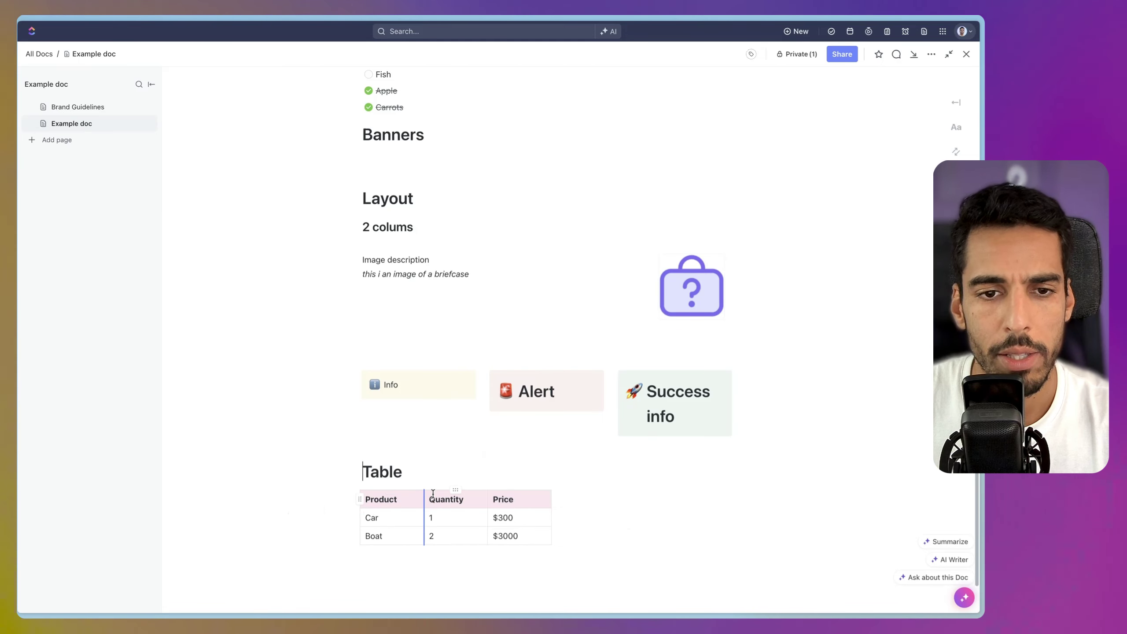
scroll(437, 475, "down", 1)
scroll(548, 490, "up", 5)
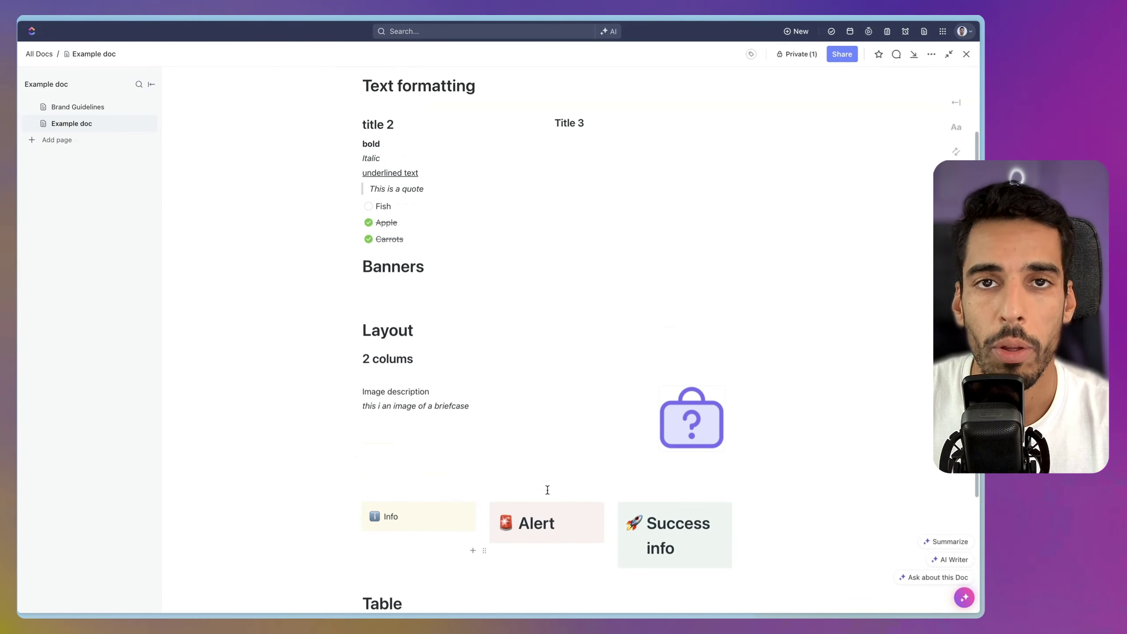
scroll(548, 490, "up", 3)
scroll(502, 512, "down", 8)
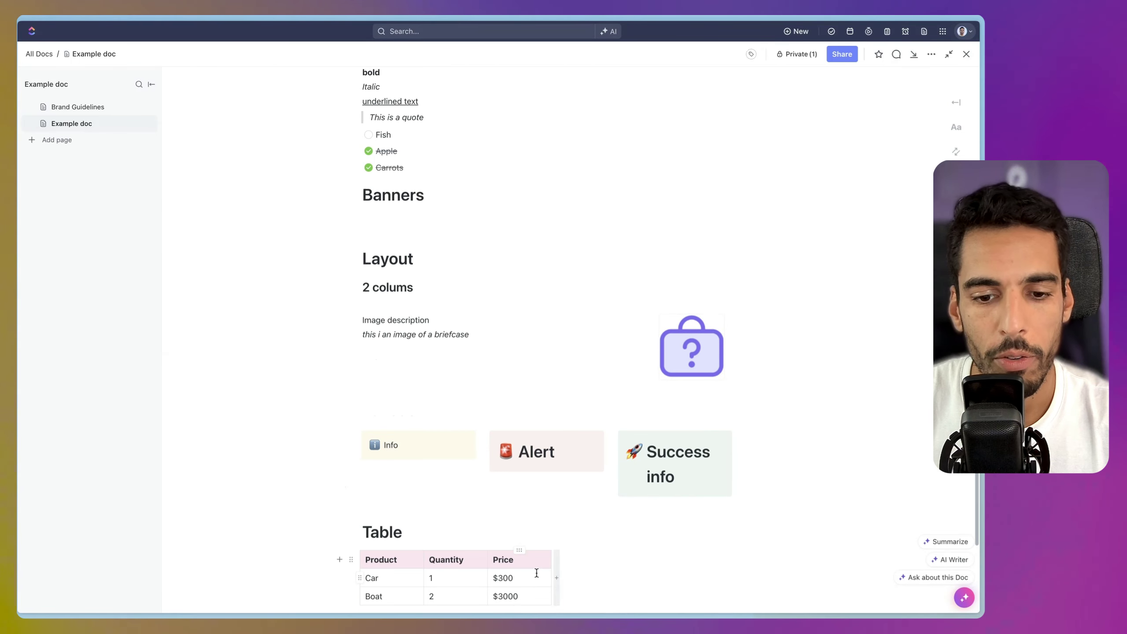
left_click(381, 255)
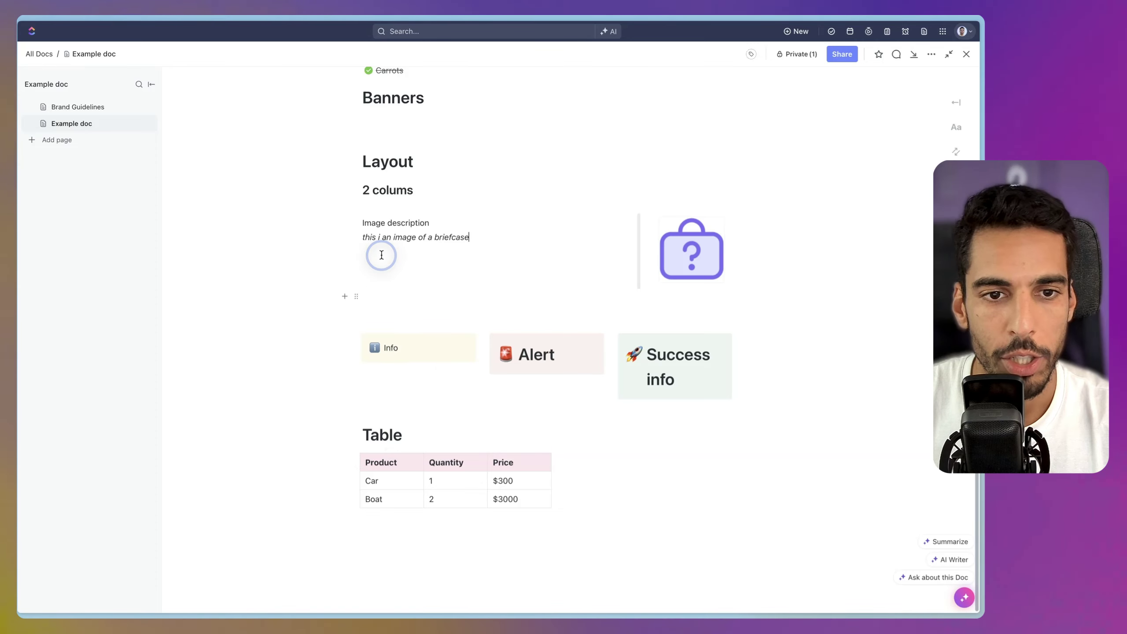
- Browse the full list of block commands from the empty line below the Banners heading, including advanced blocks, AI options, highlights and badges
left_click(402, 130)
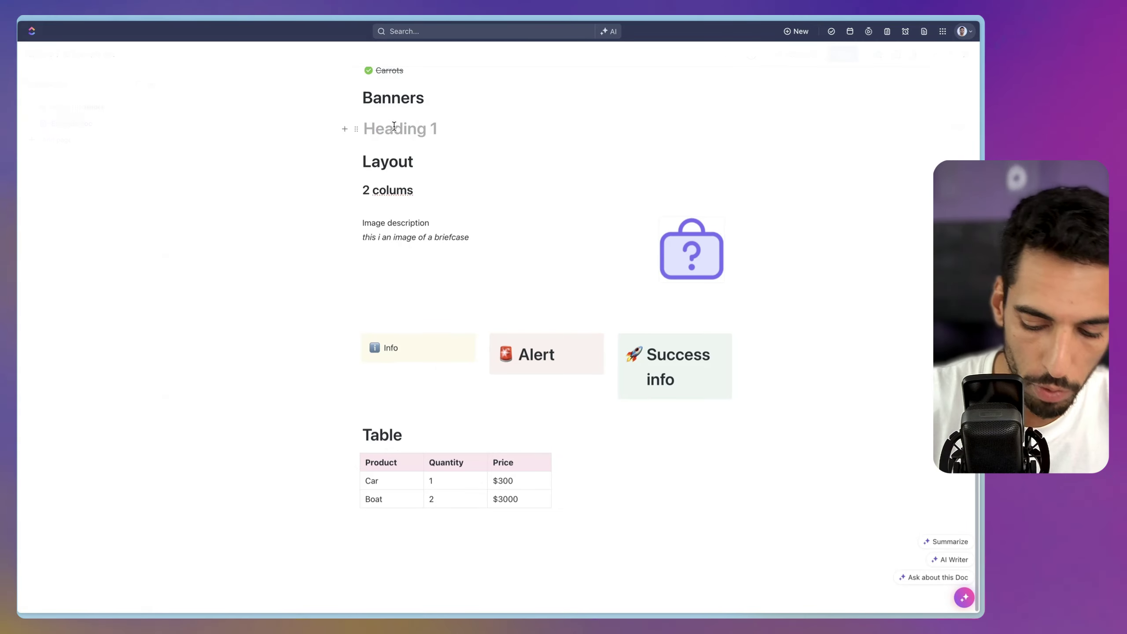
type("/")
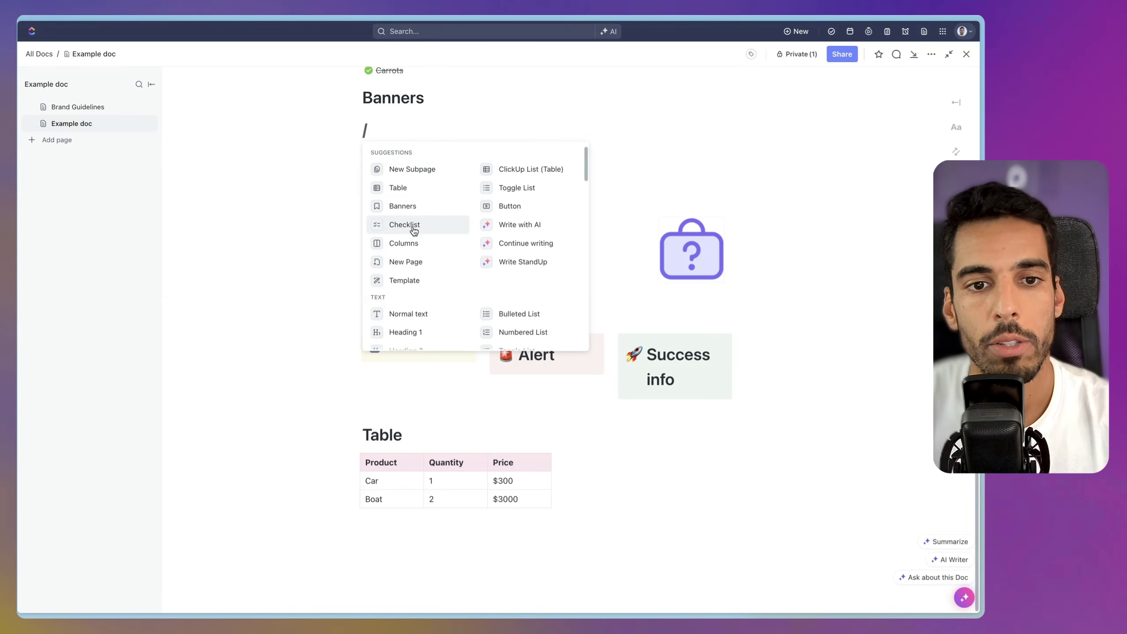
scroll(417, 240, "down", 5)
scroll(417, 249, "down", 5)
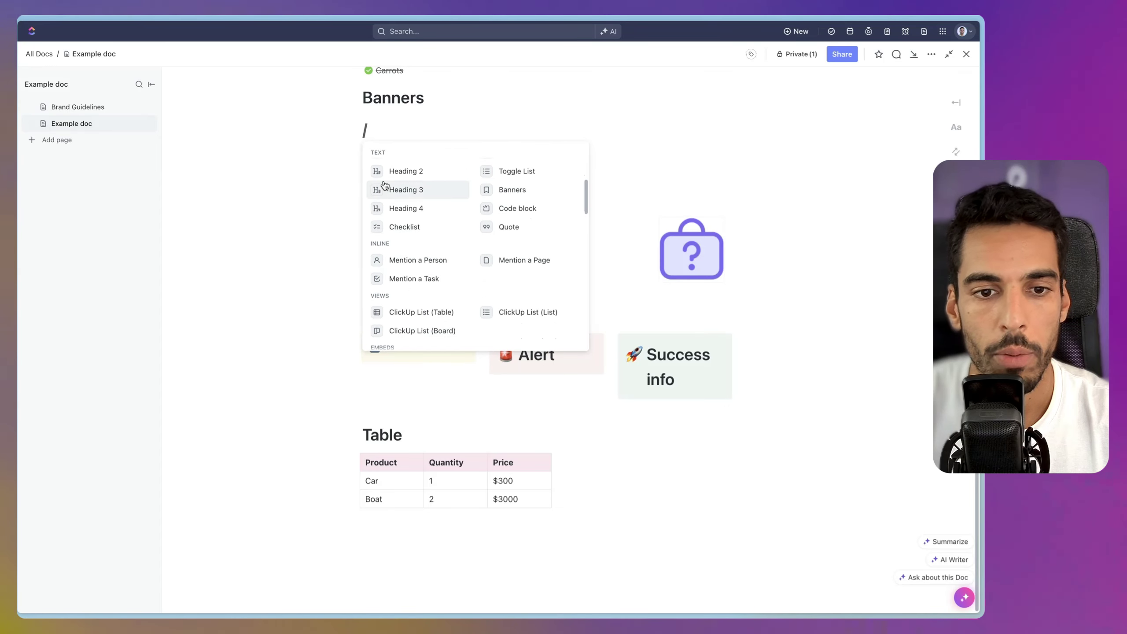
scroll(420, 220, "down", 10)
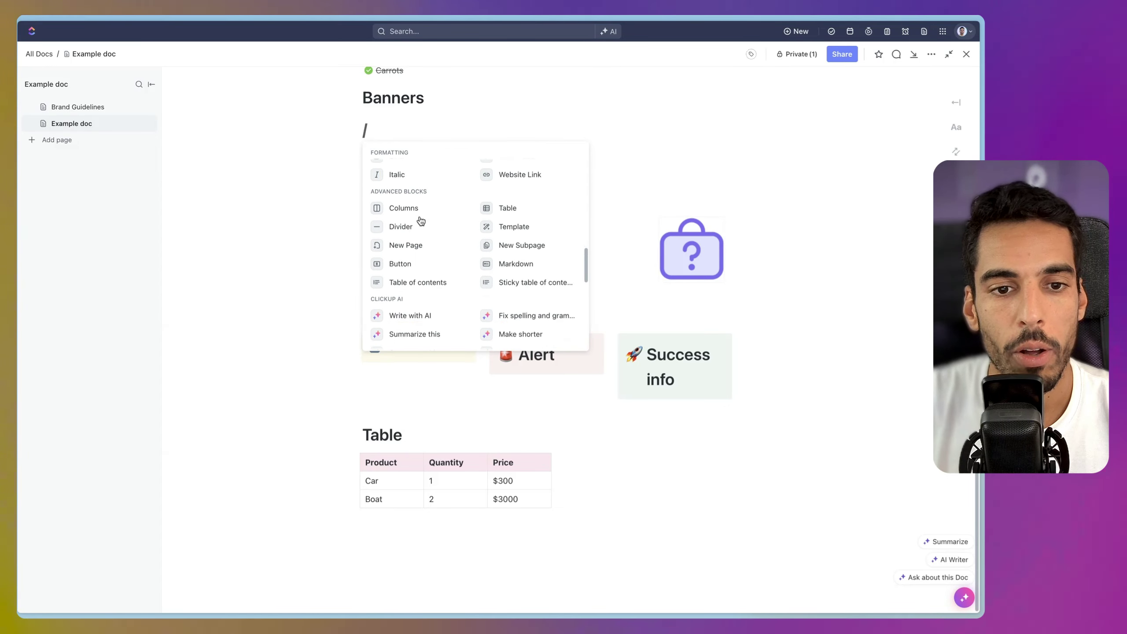
scroll(421, 221, "down", 10)
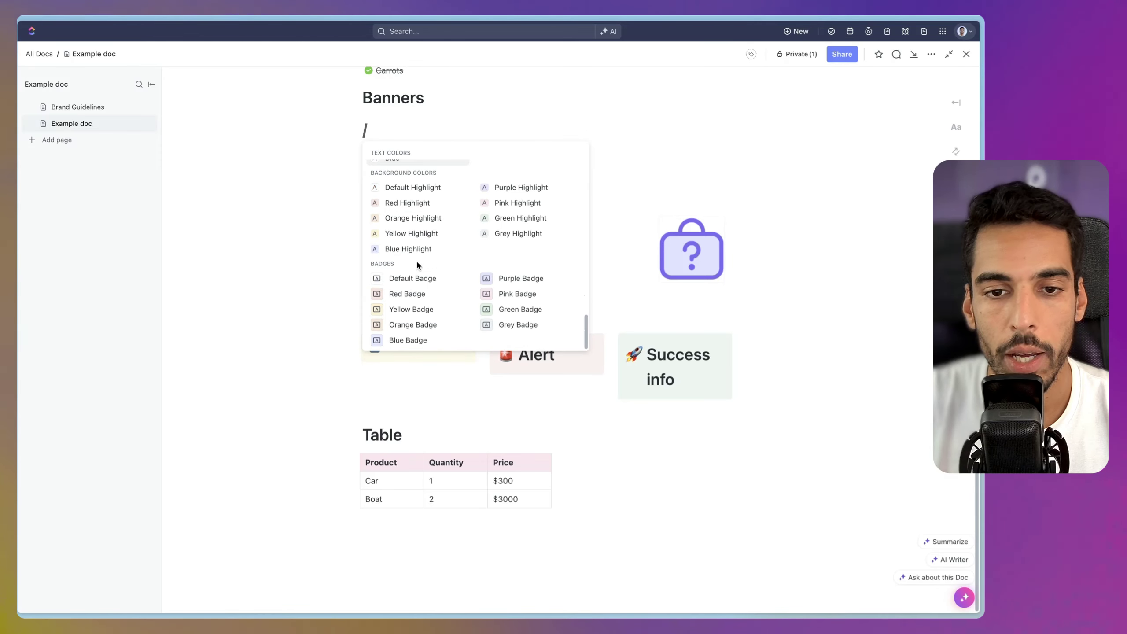
scroll(417, 265, "up", 8)
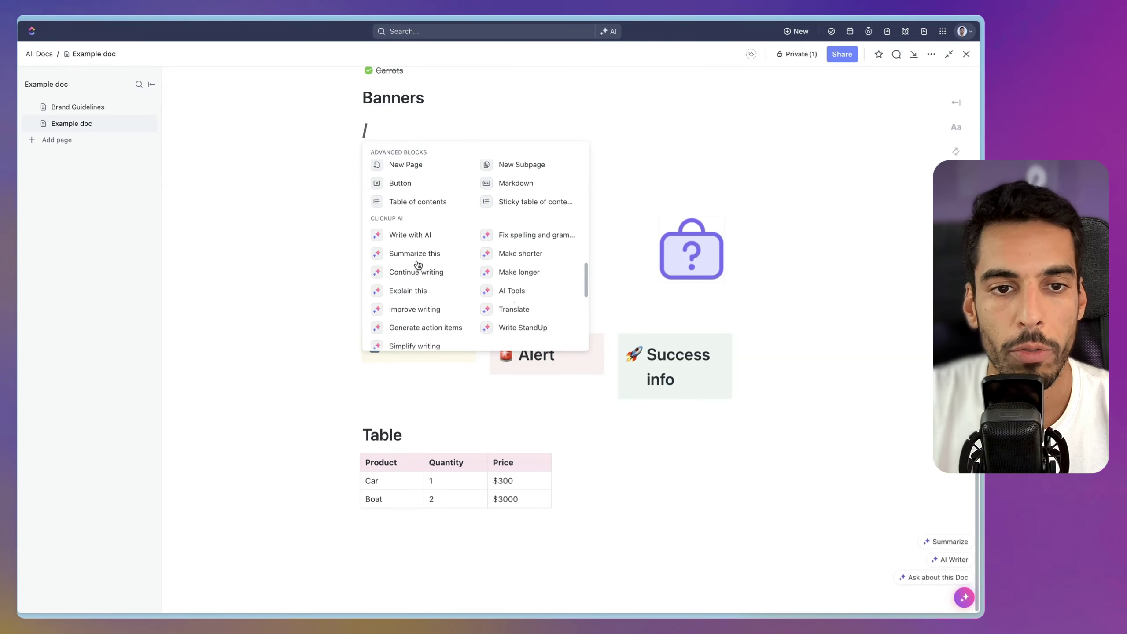
scroll(409, 249, "up", 2)
left_click(383, 132)
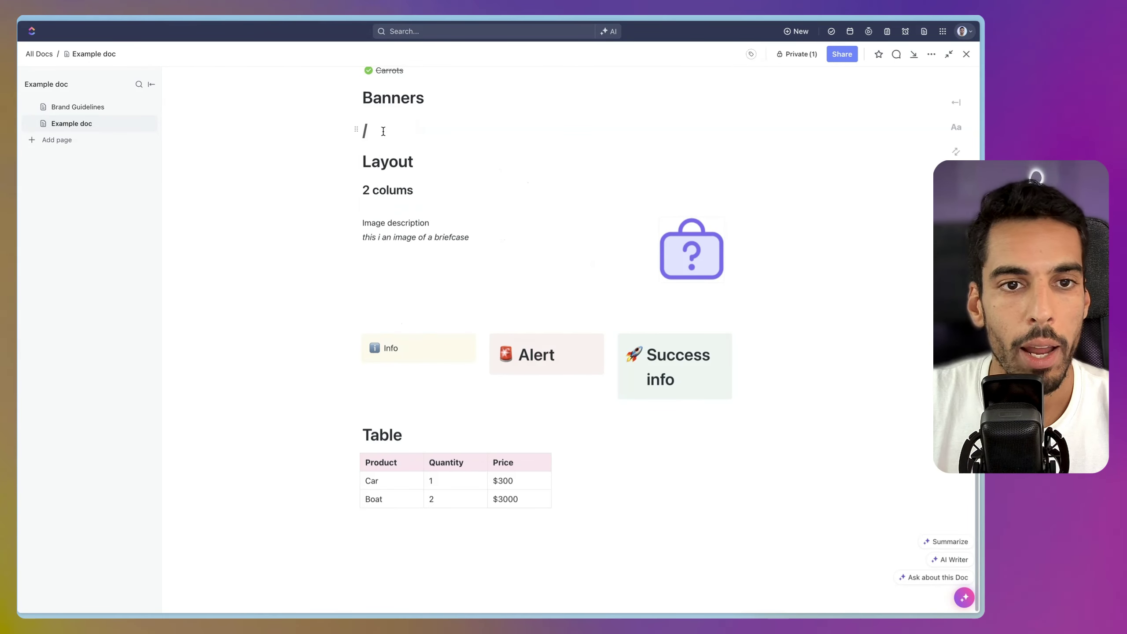
key("BackSpace")
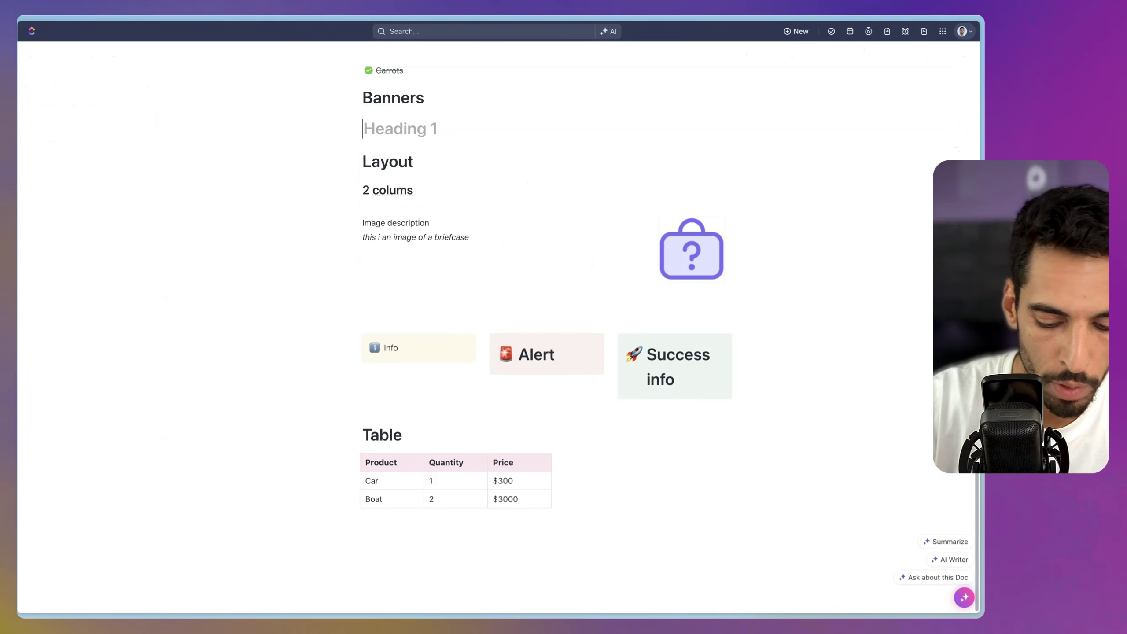
- Add a Heading 1 reading "This is youtube" below the Banners heading
type("This ia yout")
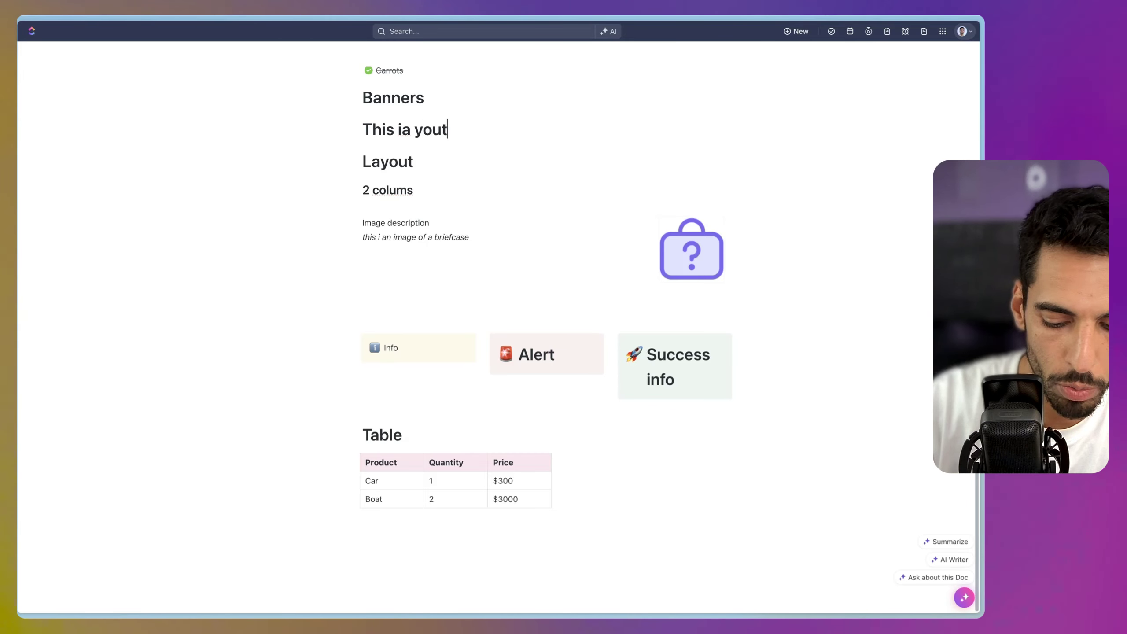
type("ube")
key("Return")
- Embed the YouTube video "The Best ClickUp Notifications Settings in 2024" below the "This is youtube" heading
type("/")
scroll(428, 263, "down", 3)
scroll(427, 264, "down", 2)
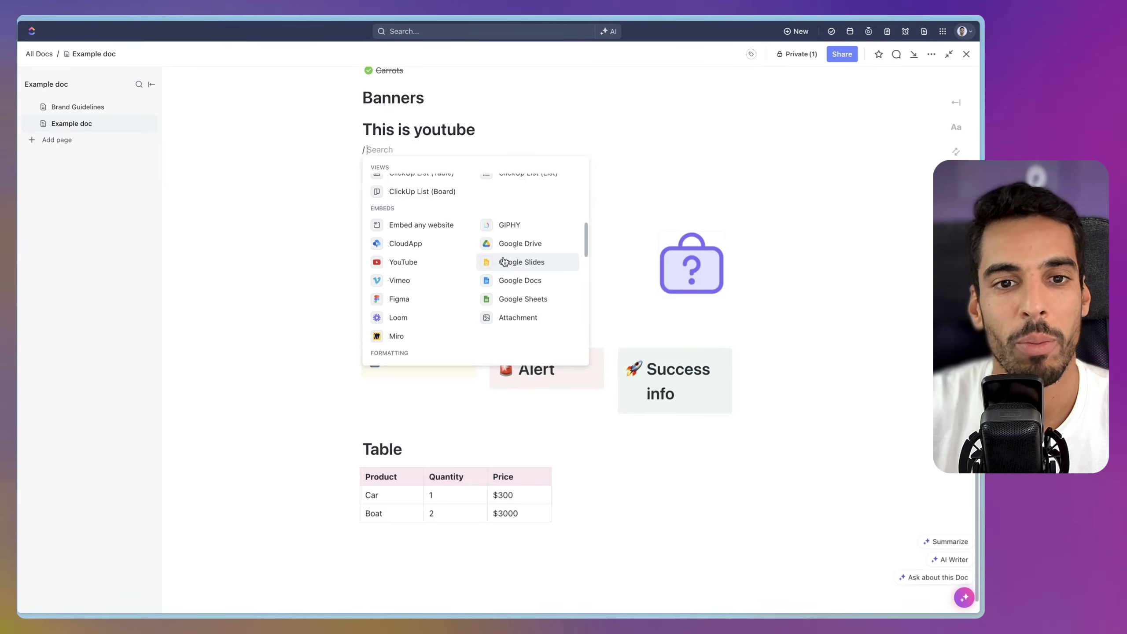
left_click(379, 150)
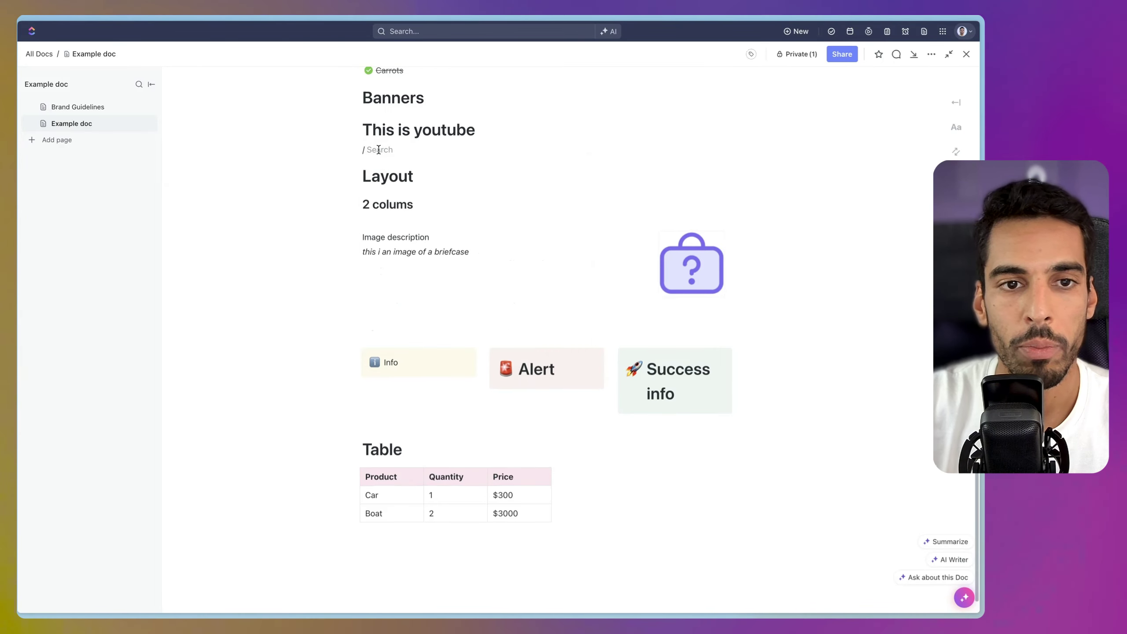
left_click(379, 150)
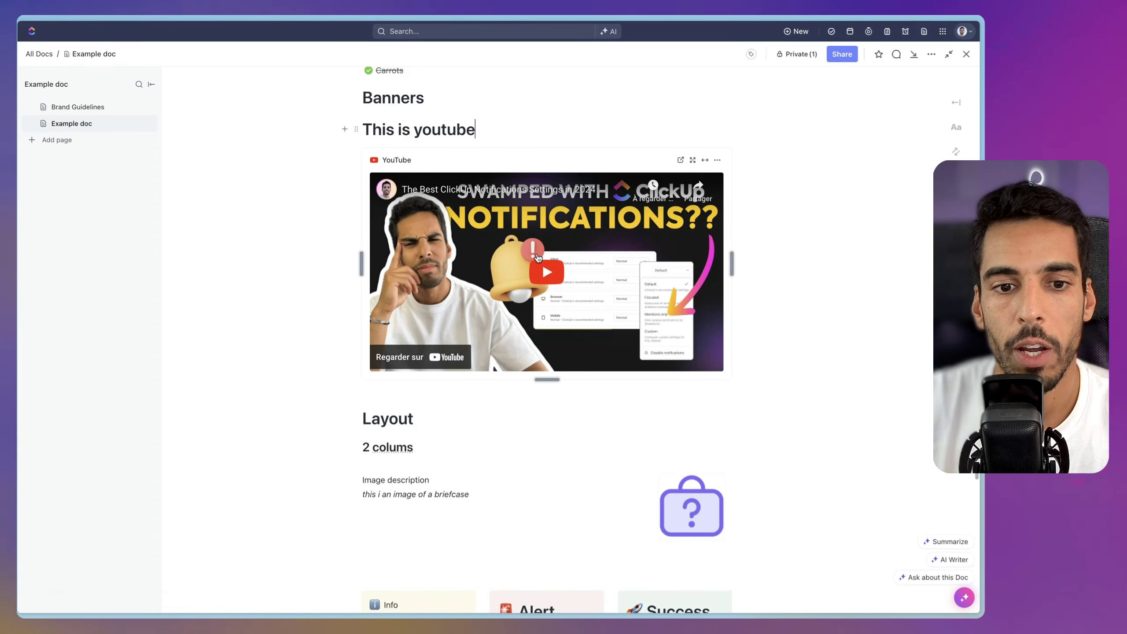
- Play the embedded YouTube video inside the doc and skip forward through several parts of it
left_click(538, 257)
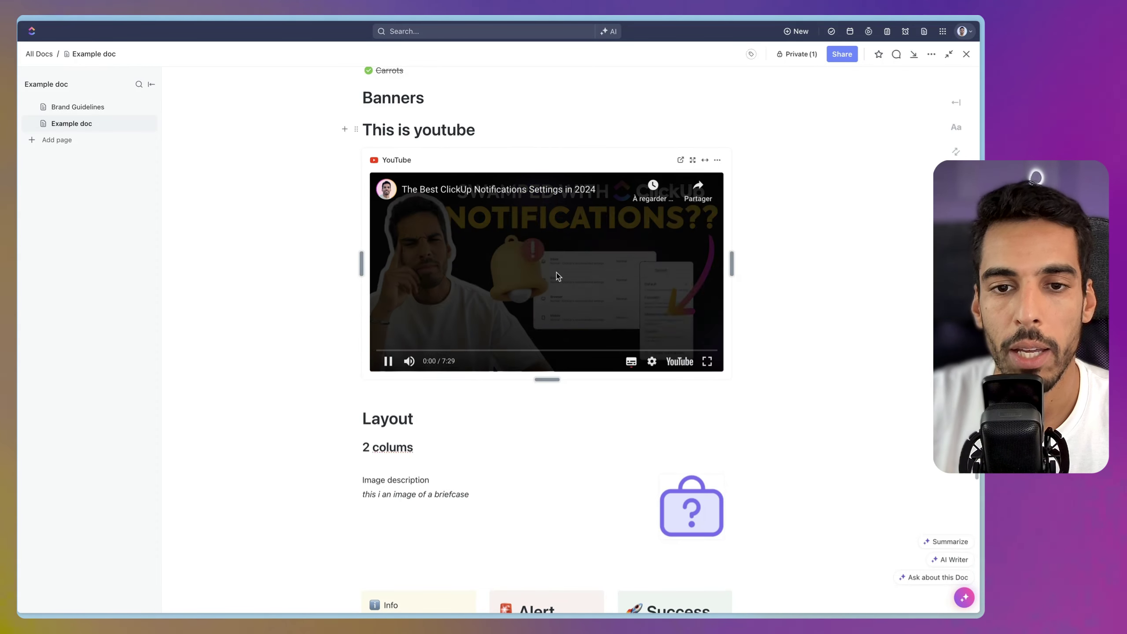
left_click(452, 351)
left_click(497, 351)
left_click(566, 350)
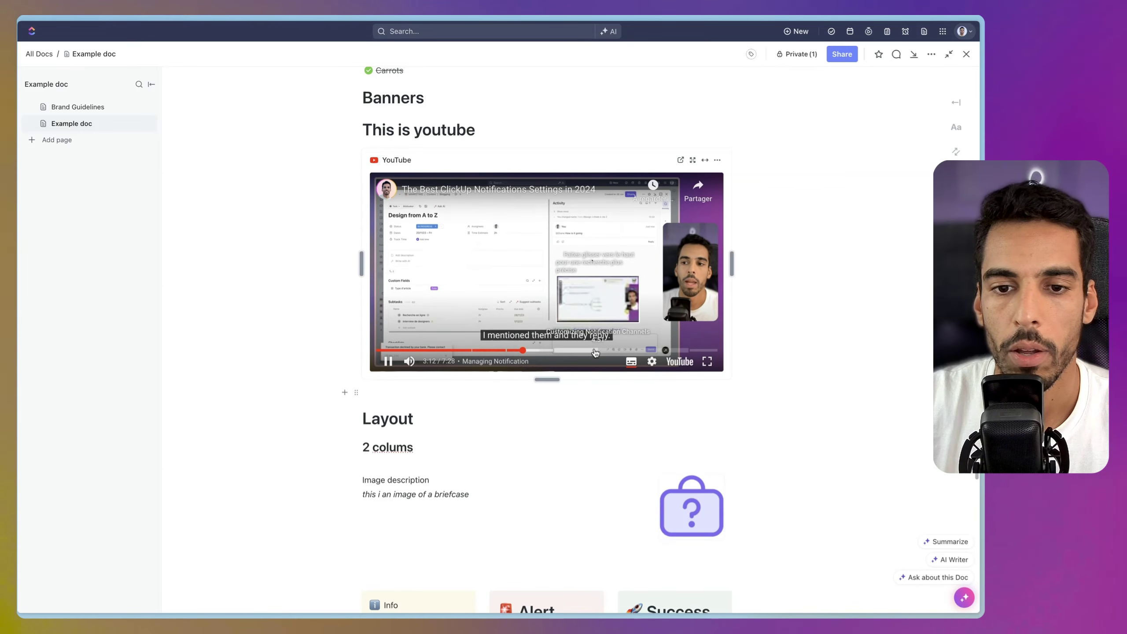
left_click(632, 350)
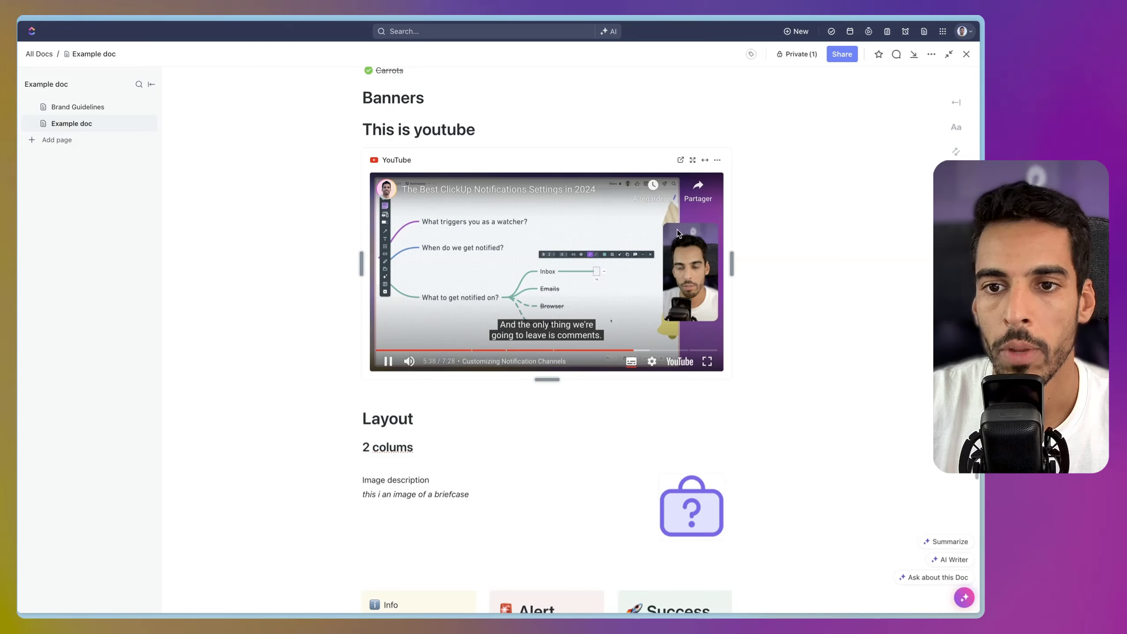
- Review the whole doc from the Text formatting section through the embedded video to the table
scroll(643, 226, "up", 6)
scroll(523, 295, "down", 5)
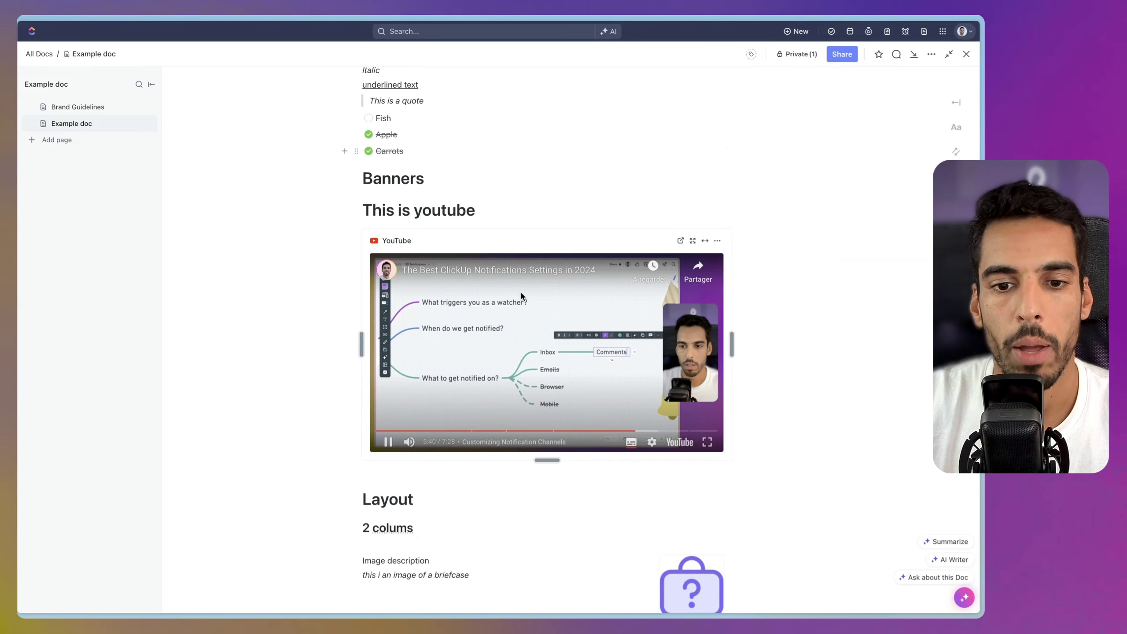
scroll(530, 360, "up", 5)
scroll(531, 360, "down", 3)
scroll(516, 340, "up", 3)
scroll(543, 279, "down", 8)
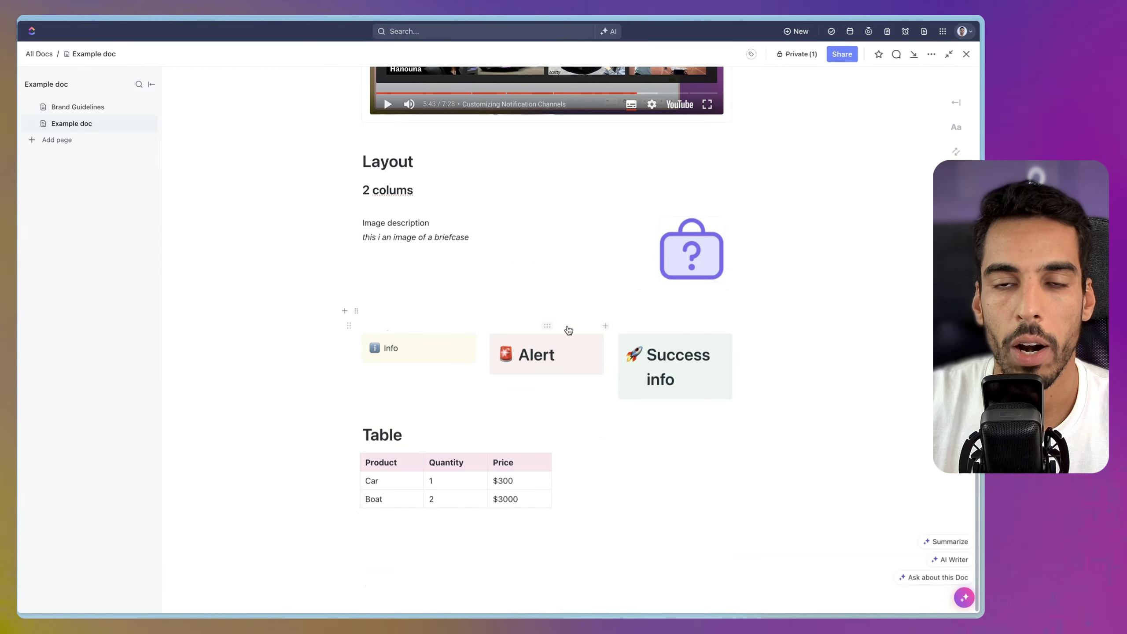
scroll(553, 312, "up", 8)
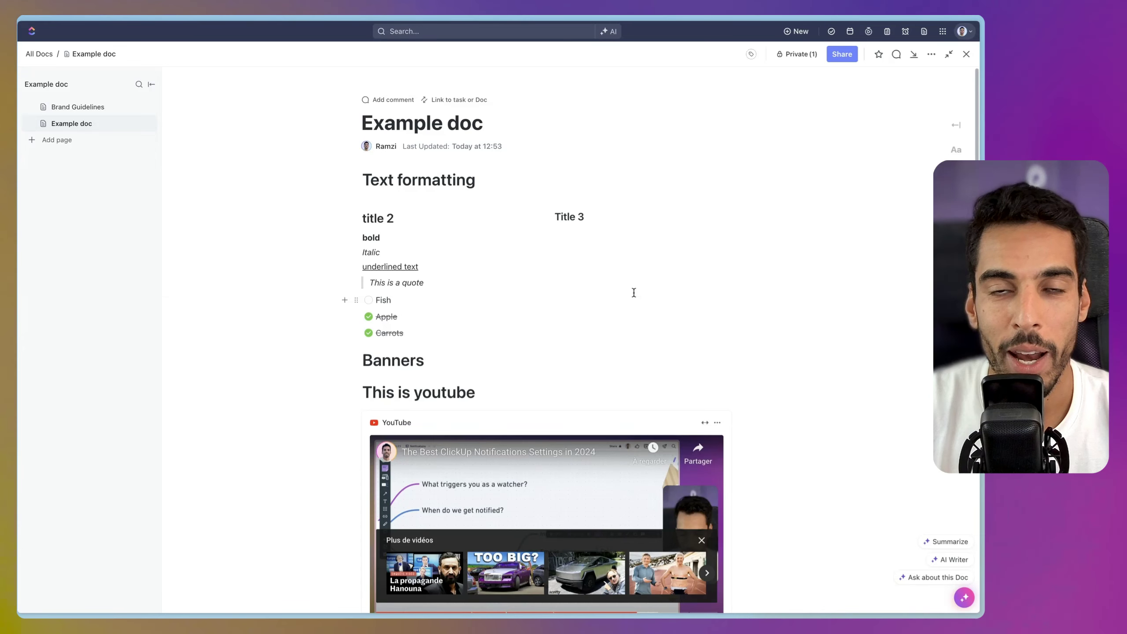
- Set the page's font to Mono after trying Serif, its font size to Large and its page width to Full
left_click(956, 149)
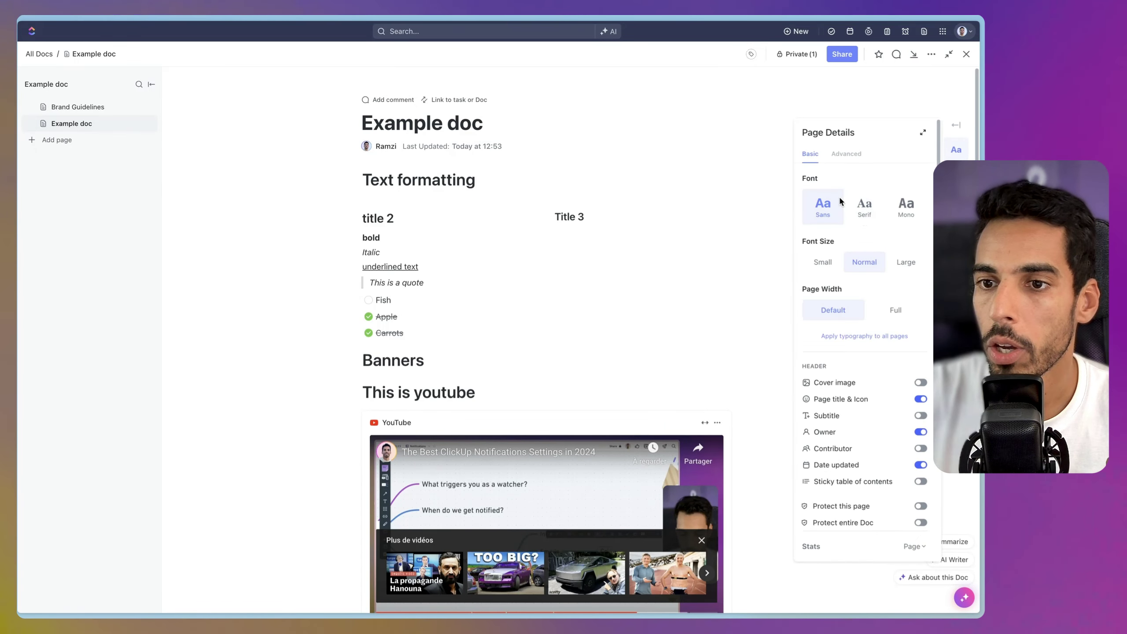
left_click(864, 206)
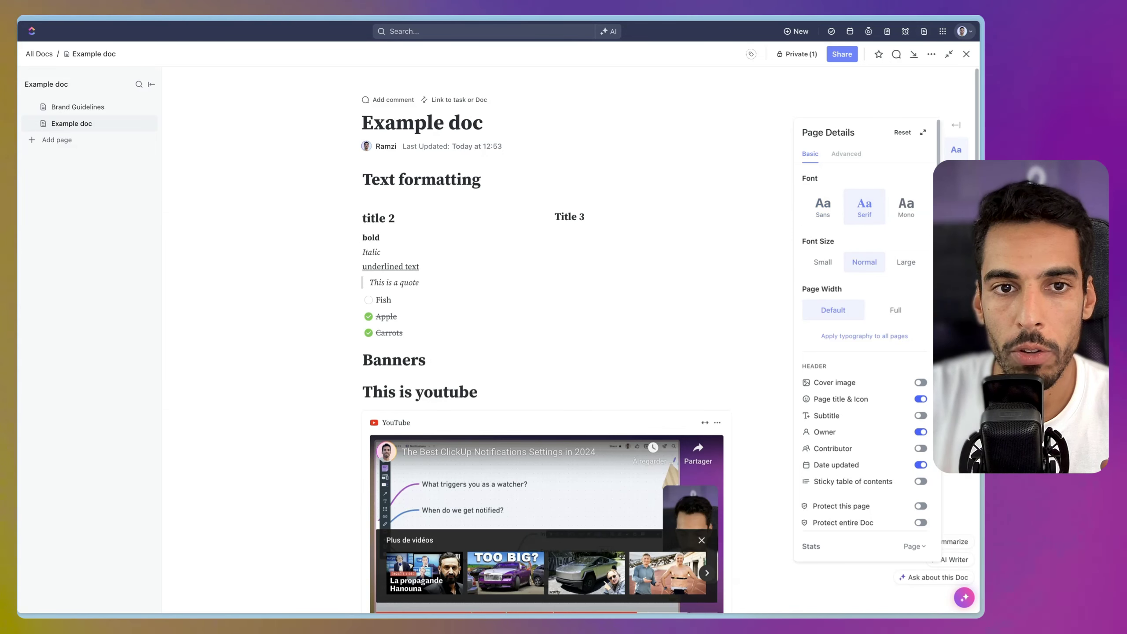
left_click(906, 205)
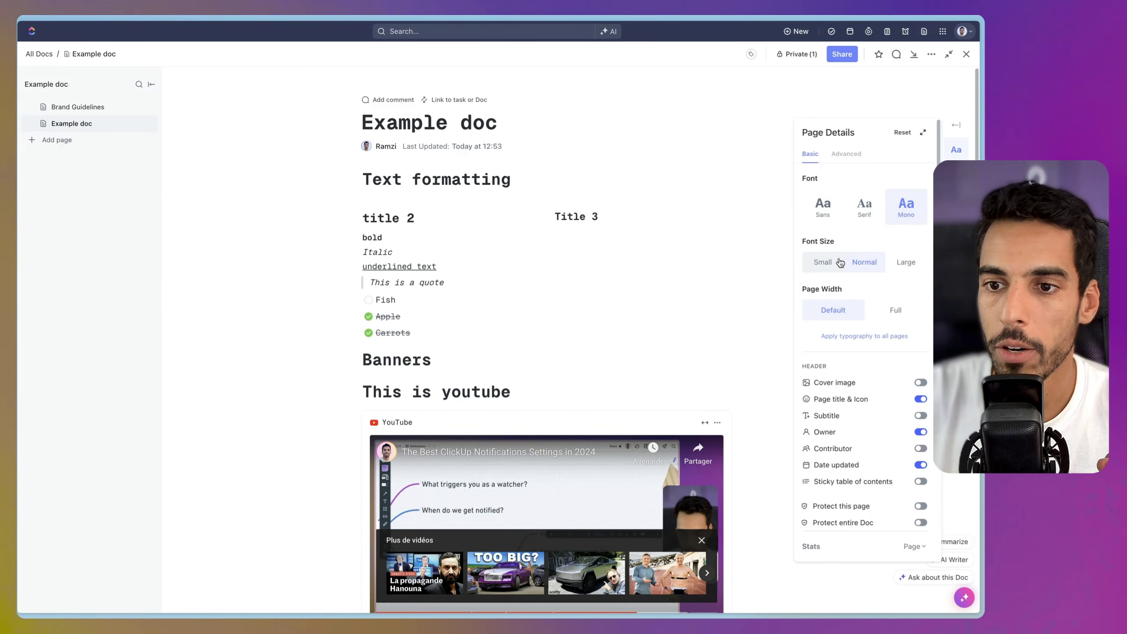
left_click(904, 262)
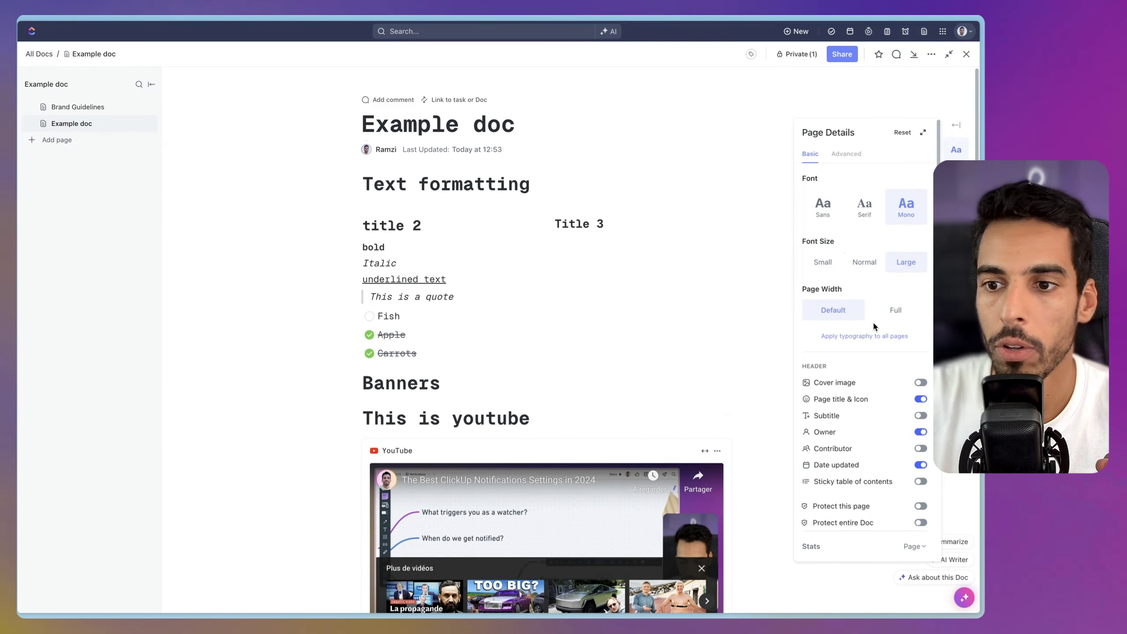
left_click(892, 314)
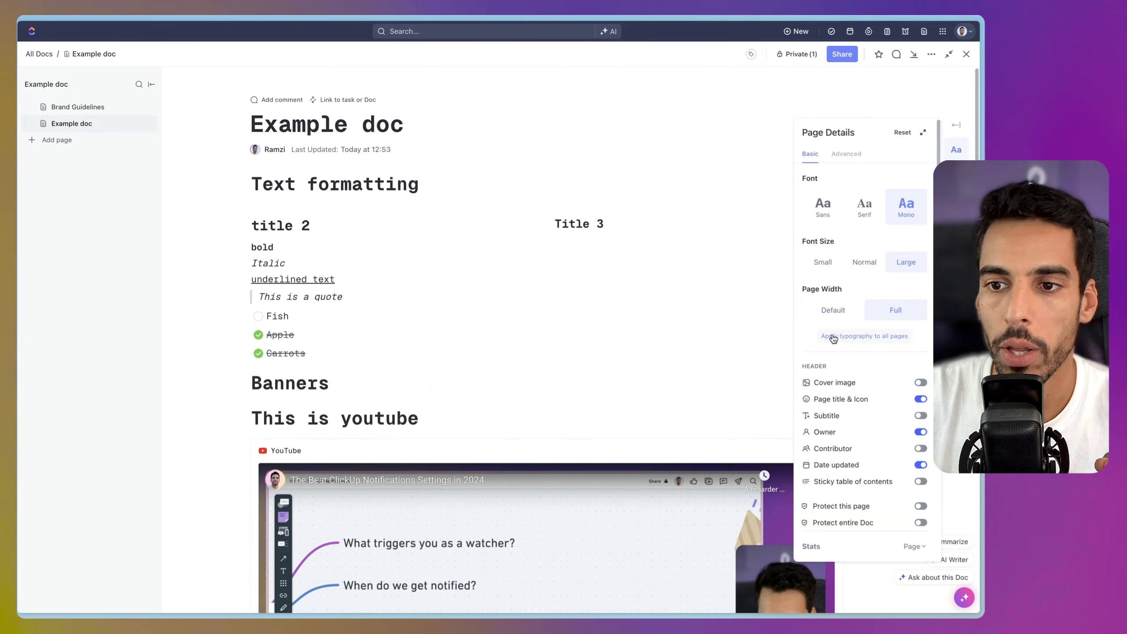
- Add a purple, pink and orange gradient cover image and a robot icon to the Example doc page
scroll(746, 316, "down", 2)
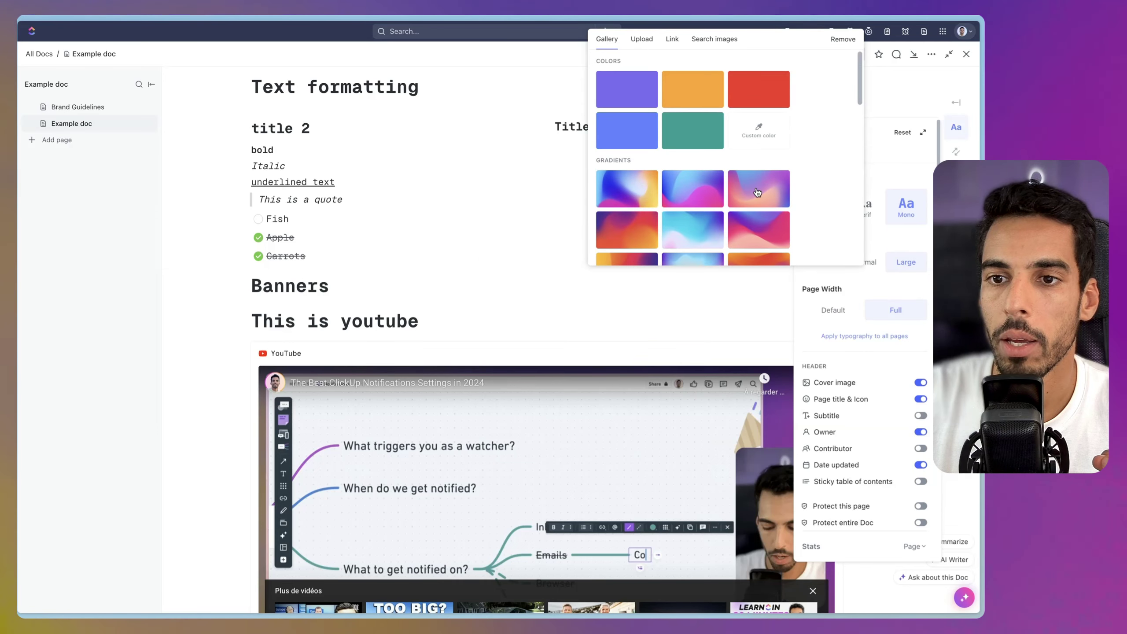
left_click(757, 192)
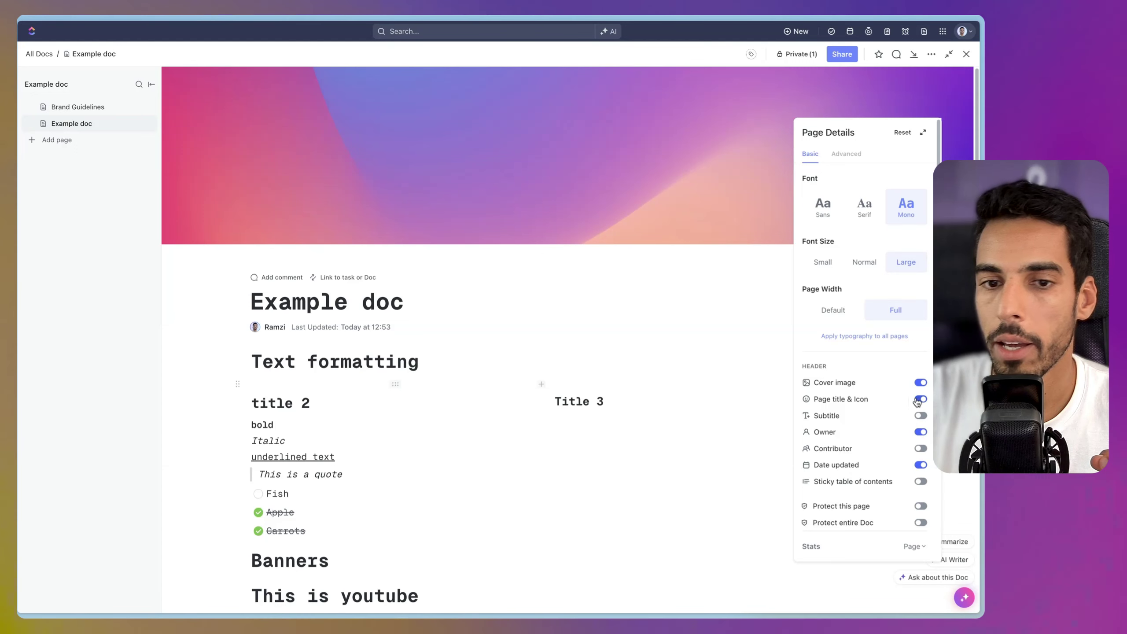
mouse_move(394, 286)
left_click(480, 280)
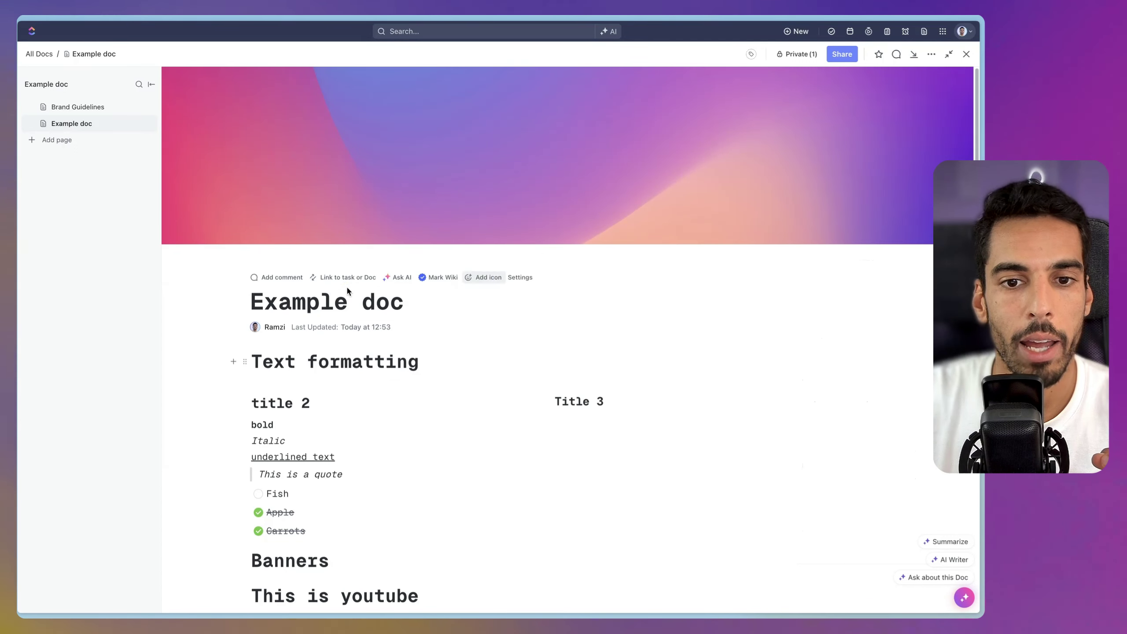
left_click(477, 278)
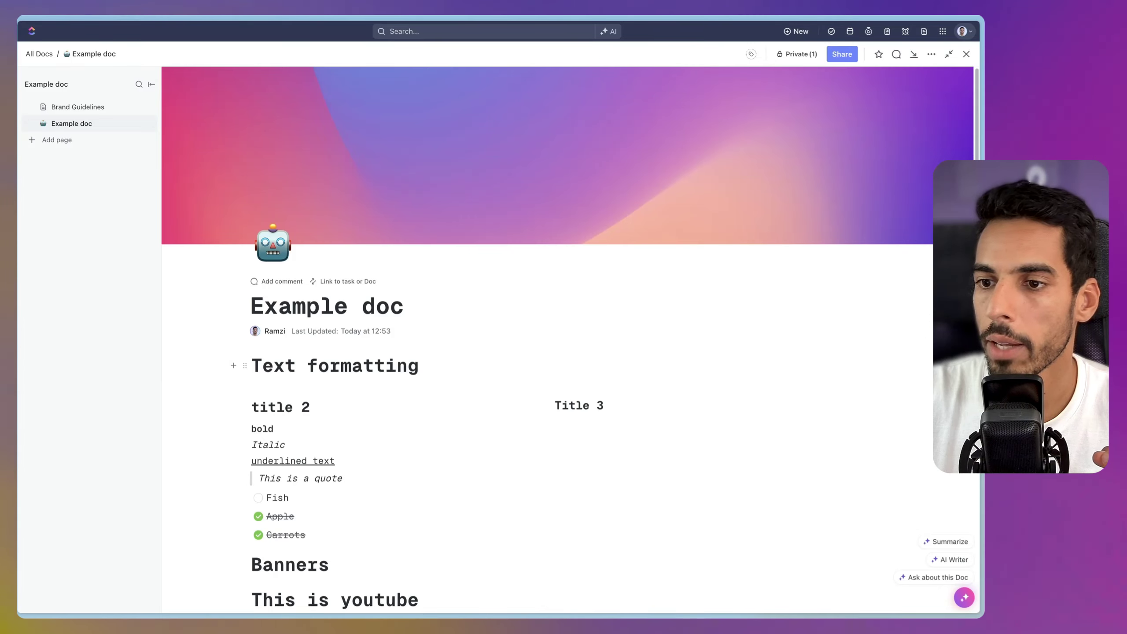
- Turn on the sticky table of contents for the Example doc page and close the page details
scroll(853, 335, "down", 5)
left_click(957, 127)
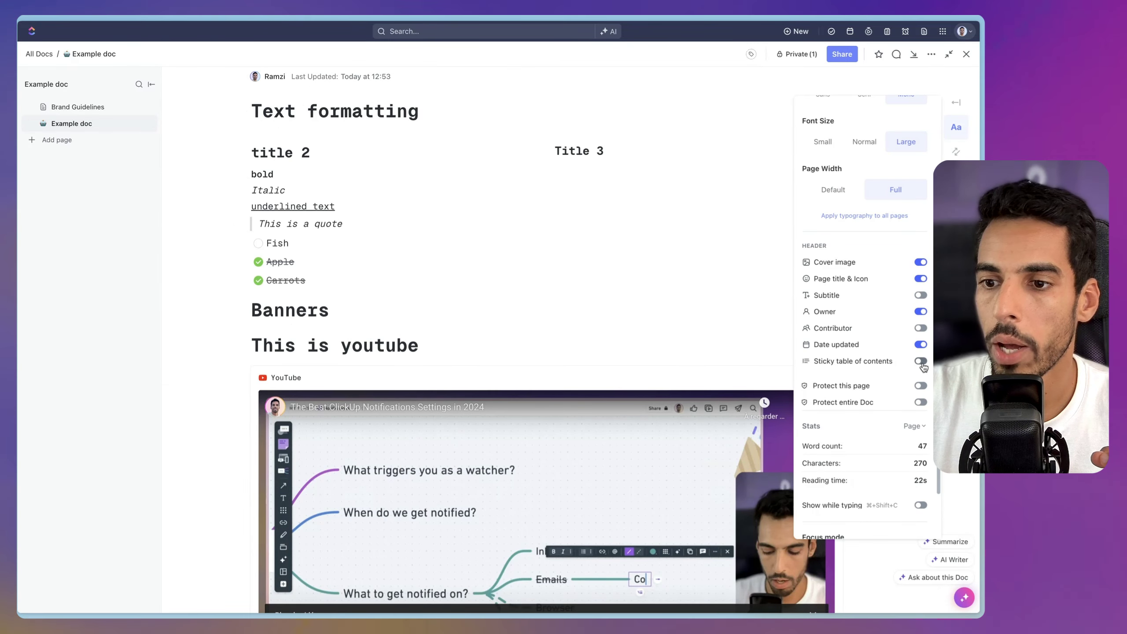
left_click(922, 364)
scroll(672, 312, "up", 5)
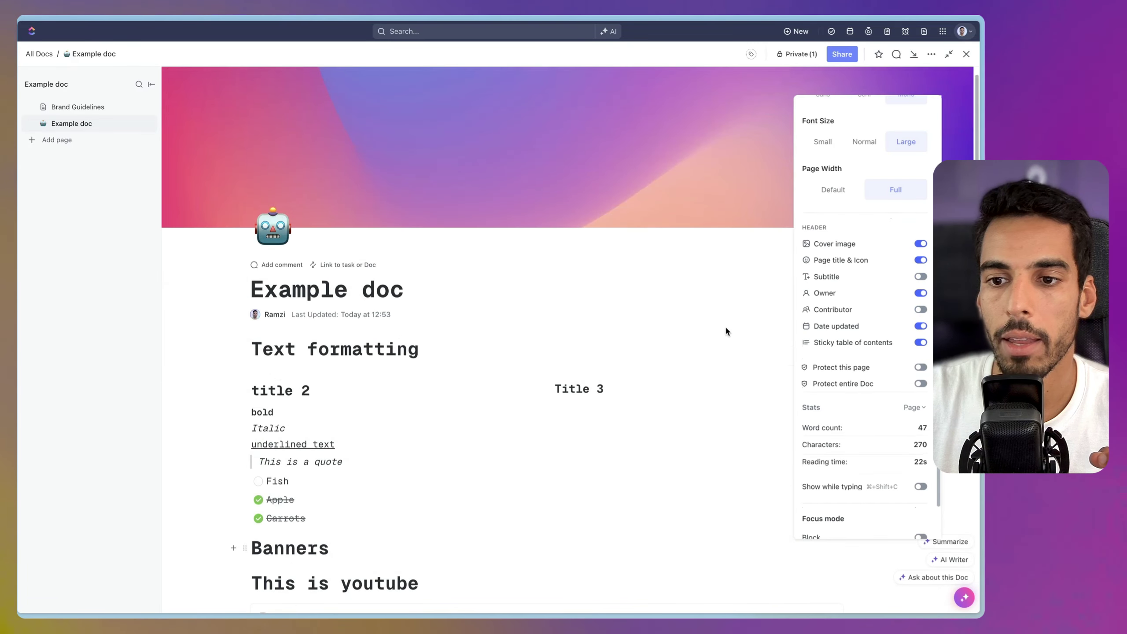
left_click(735, 337)
- Use the sticky table of contents to jump to This is youtube, Layout, Alert, Success info and title 2
scroll(800, 332, "down", 1)
mouse_move(878, 247)
left_click(796, 334)
left_click(778, 350)
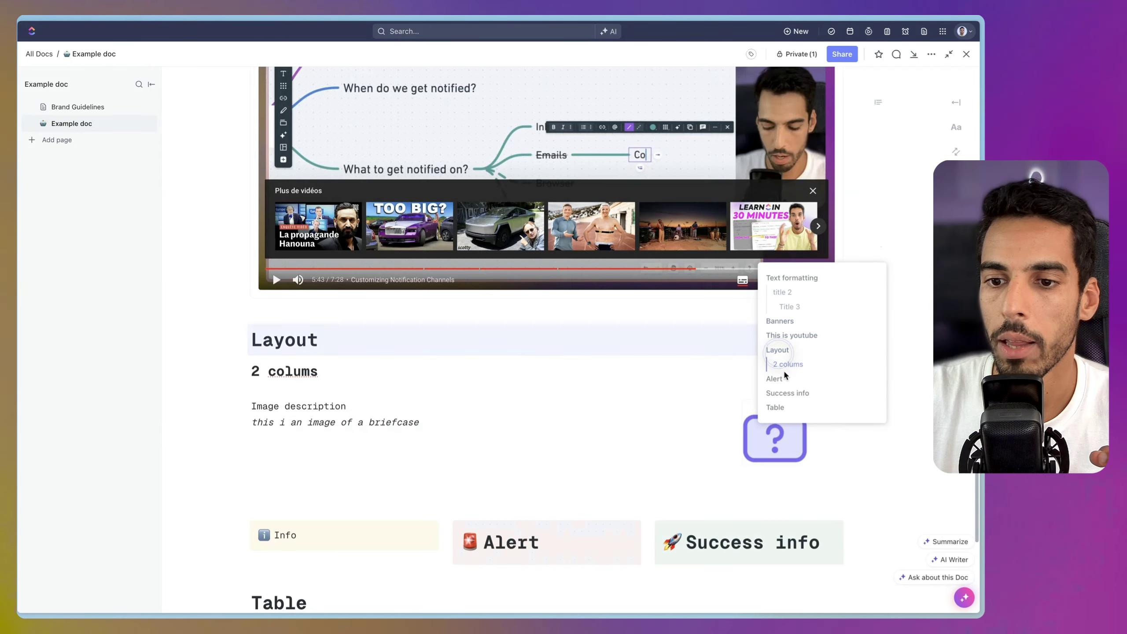
left_click(776, 378)
left_click(786, 393)
left_click(795, 292)
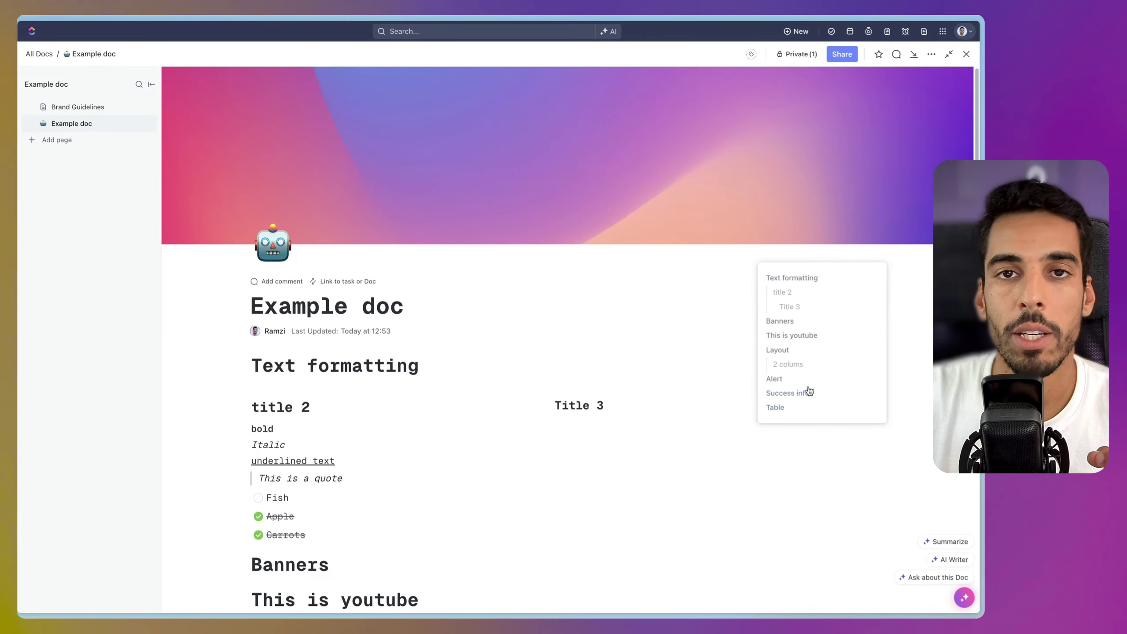
- Insert a table of contents block on a new line above the Text formatting heading
left_click(256, 362)
key("Return")
key("Up")
type("/table of contents")
key("Return")
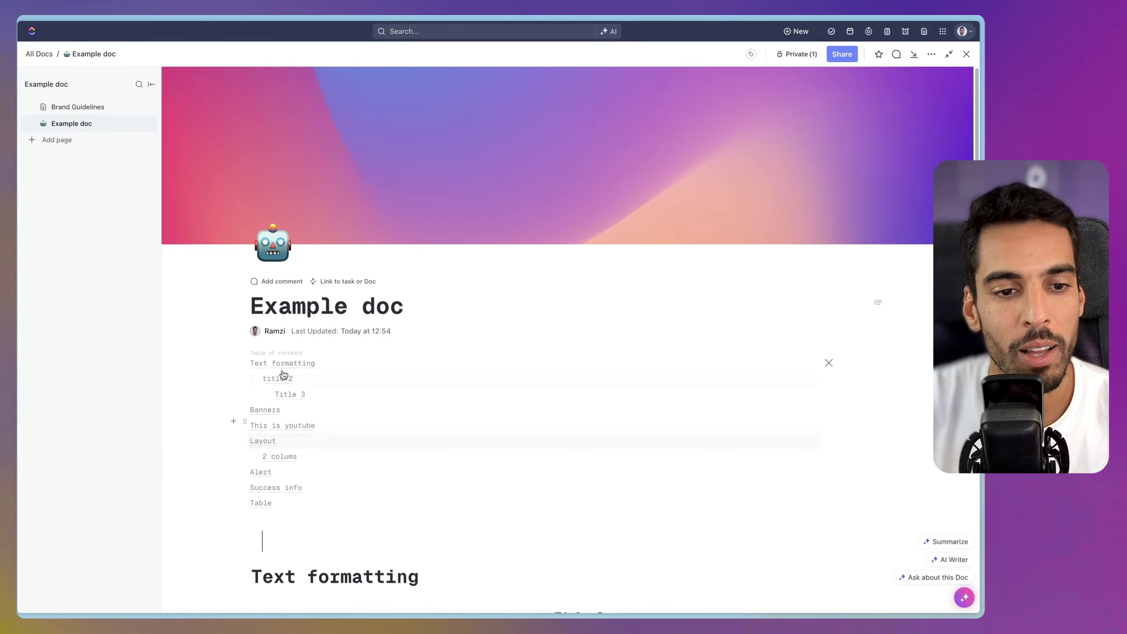
- Test the inserted table of contents by jumping to the Text formatting and title 2 headings
left_click(278, 362)
scroll(286, 400, "up", 10)
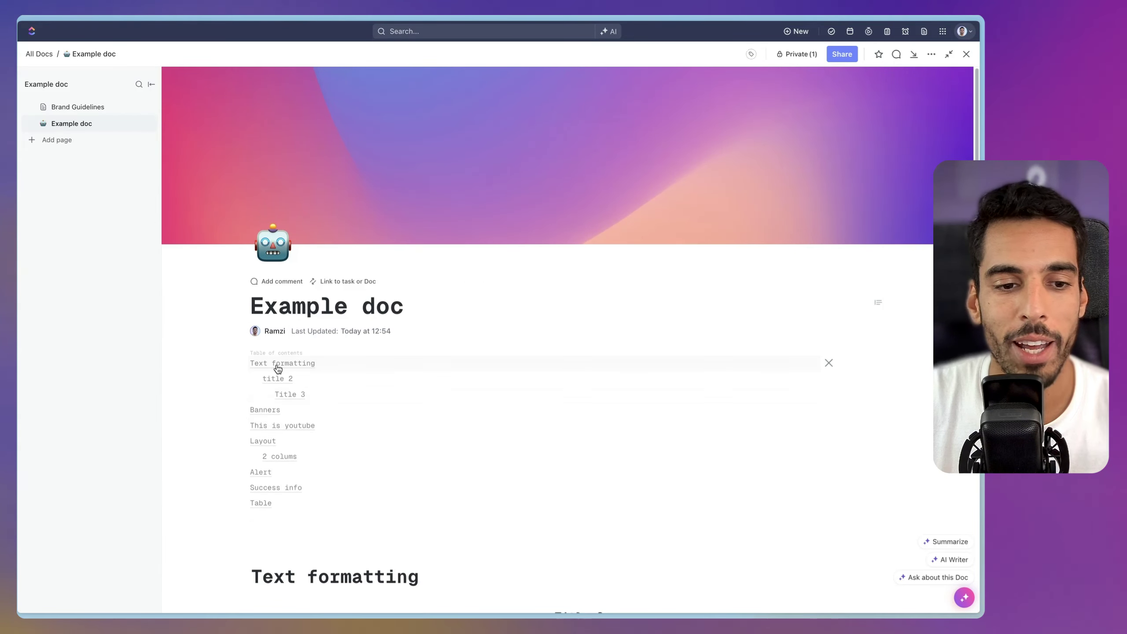
left_click(278, 380)
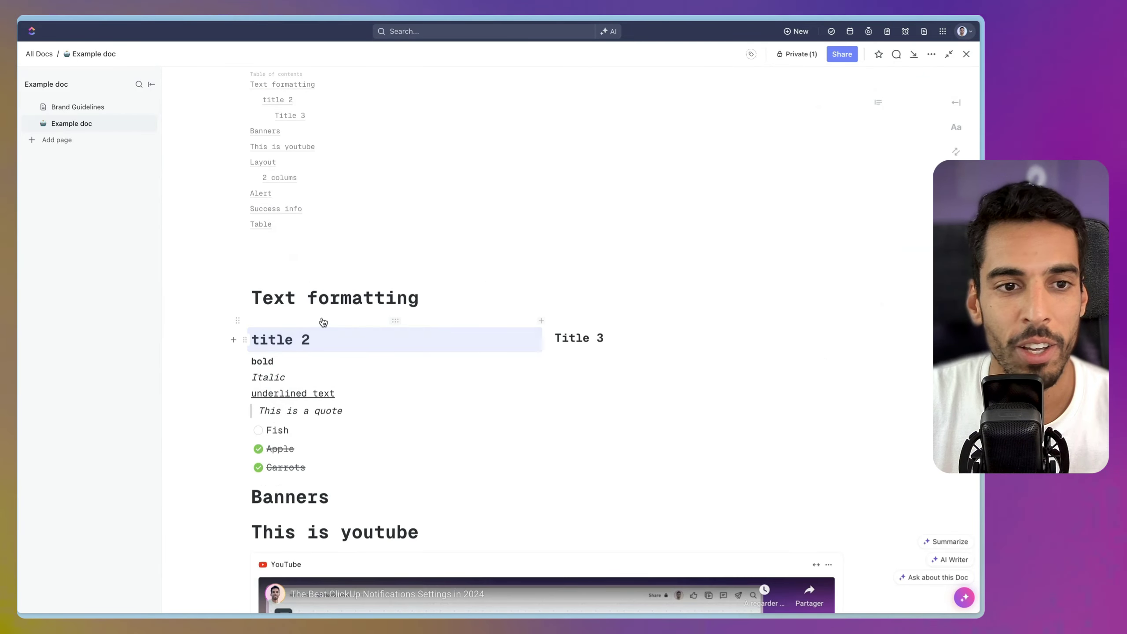
- Switch the page details stats from Page to Doc to check the whole doc's figures, and back to Page
scroll(320, 330, "up", 5)
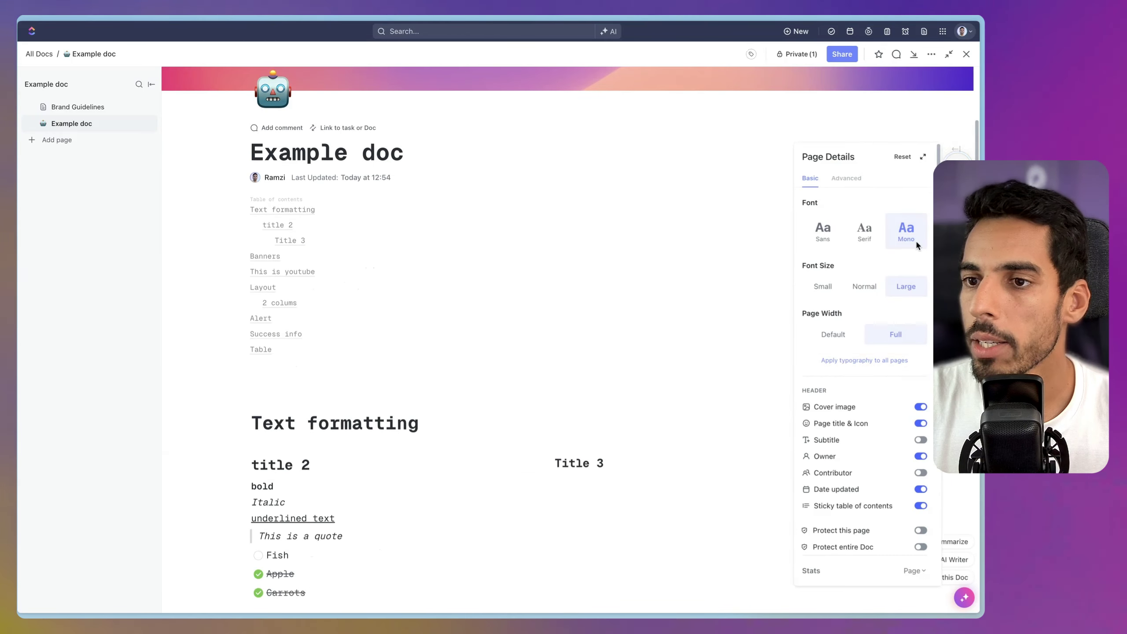
scroll(869, 370, "down", 4)
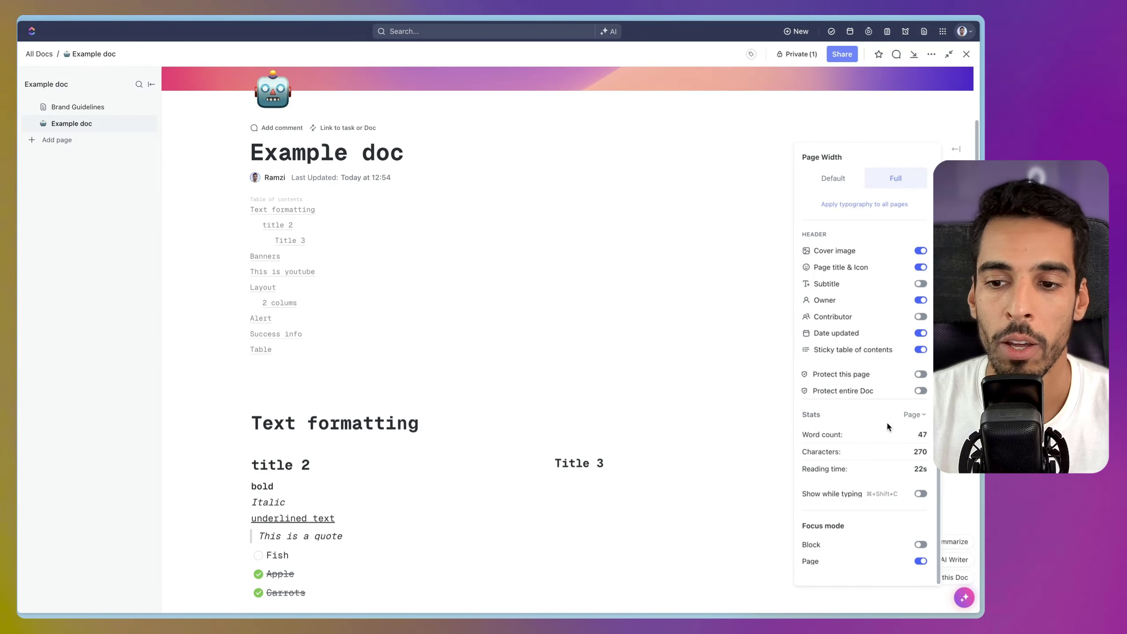
left_click(911, 415)
left_click(918, 415)
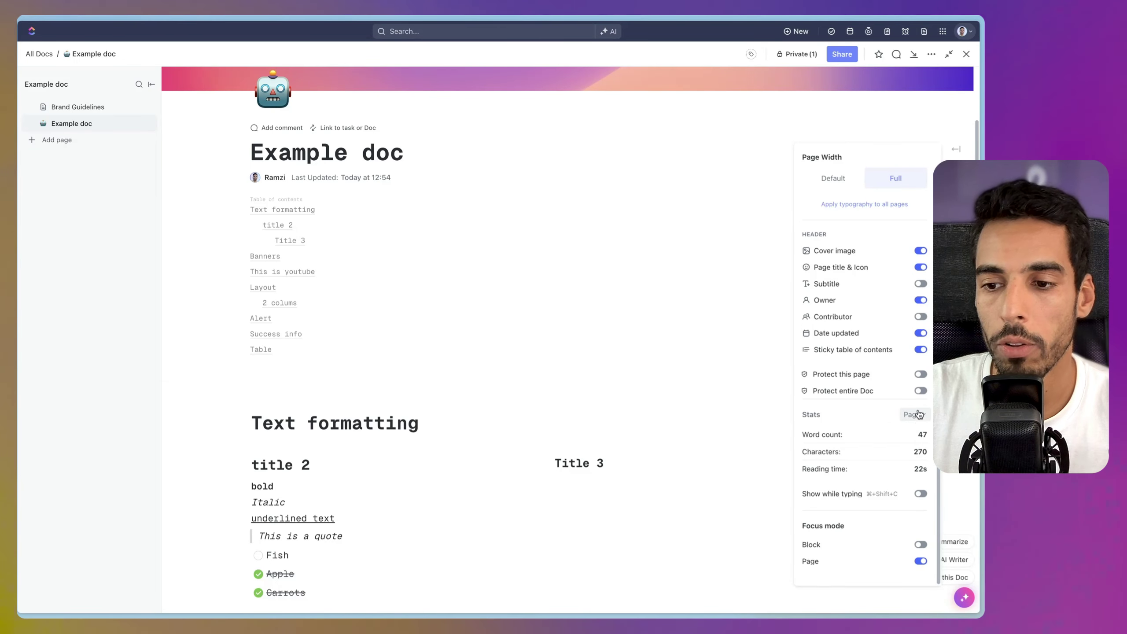
left_click(912, 420)
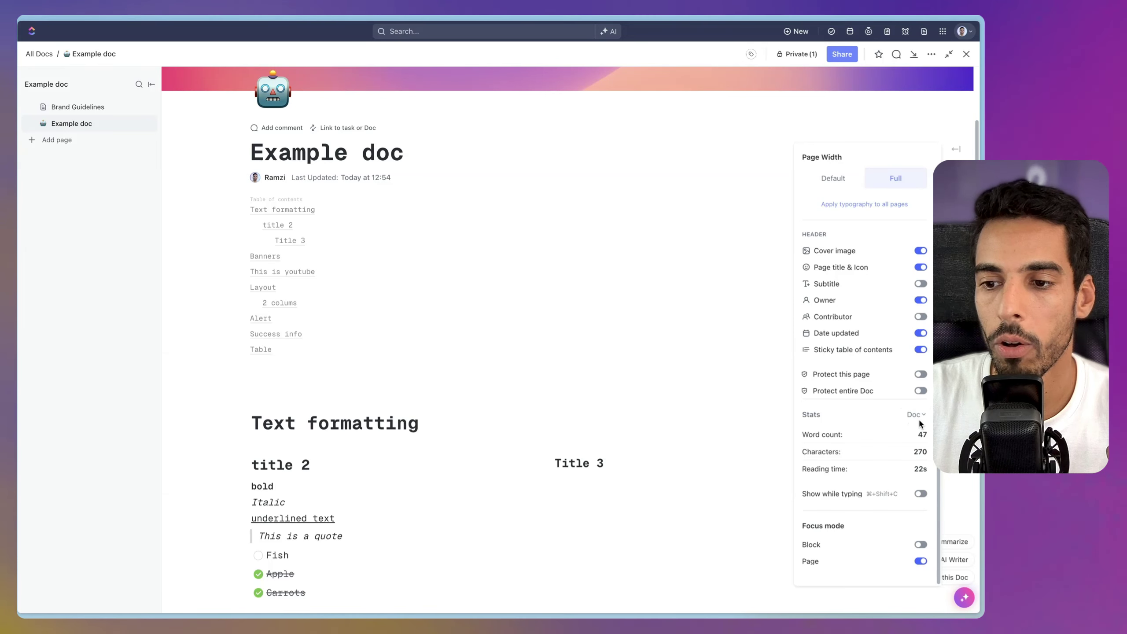
left_click(914, 419)
left_click(902, 439)
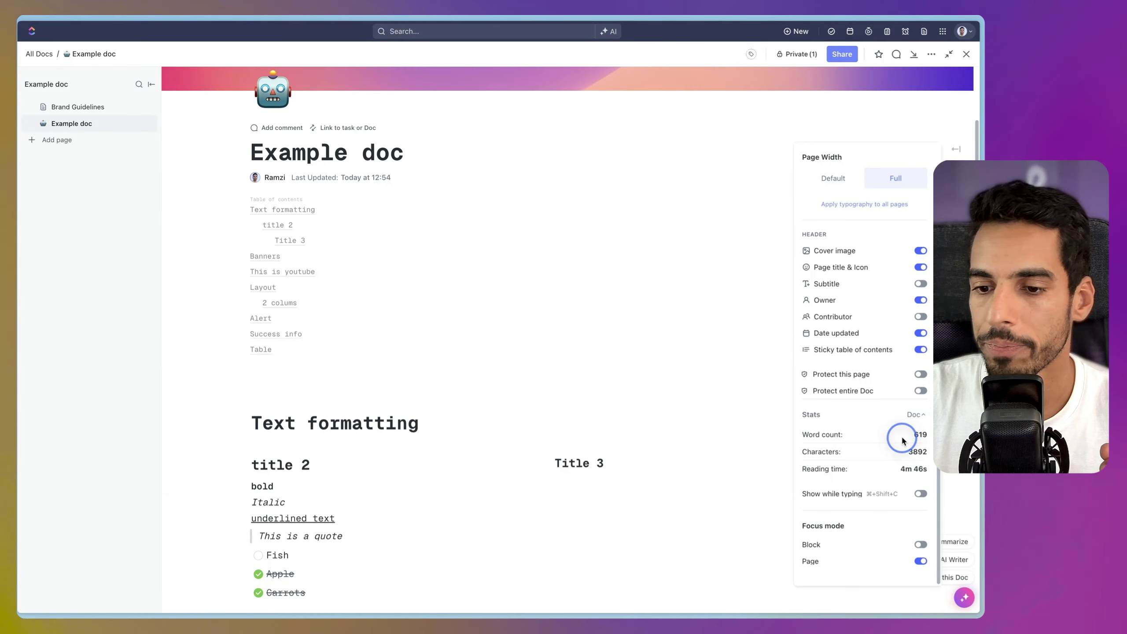
- Use the advanced typography settings to enlarge the font, add slight paragraph spacing and narrow the page width, testing line height too
scroll(856, 400, "up", 5)
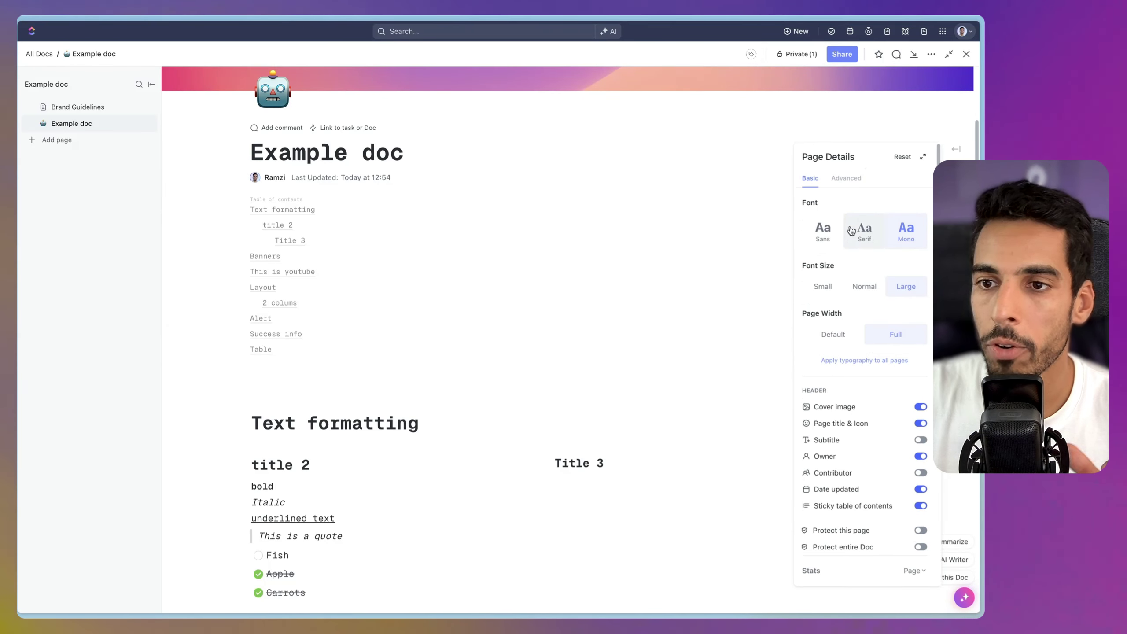
left_click(845, 178)
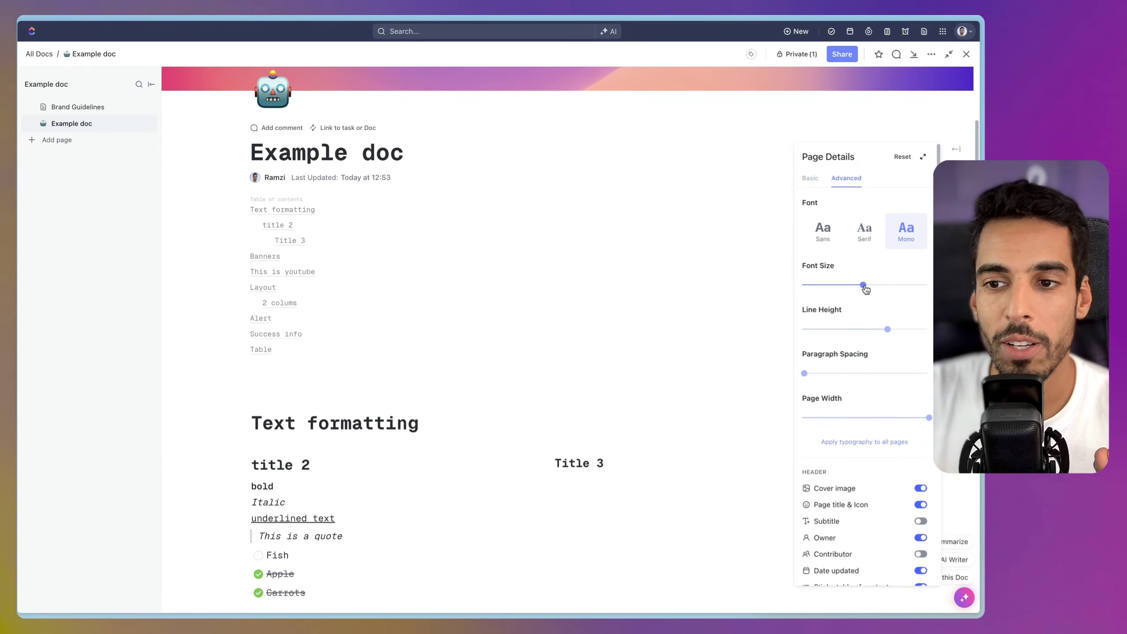
left_click_drag(863, 288, 887, 287)
mouse_move(887, 330)
left_mouse_down()
mouse_move(845, 329)
mouse_move(888, 329)
left_mouse_up()
left_click_drag(805, 373, 820, 374)
scroll(865, 391, "down", 3)
left_click_drag(929, 309, 898, 308)
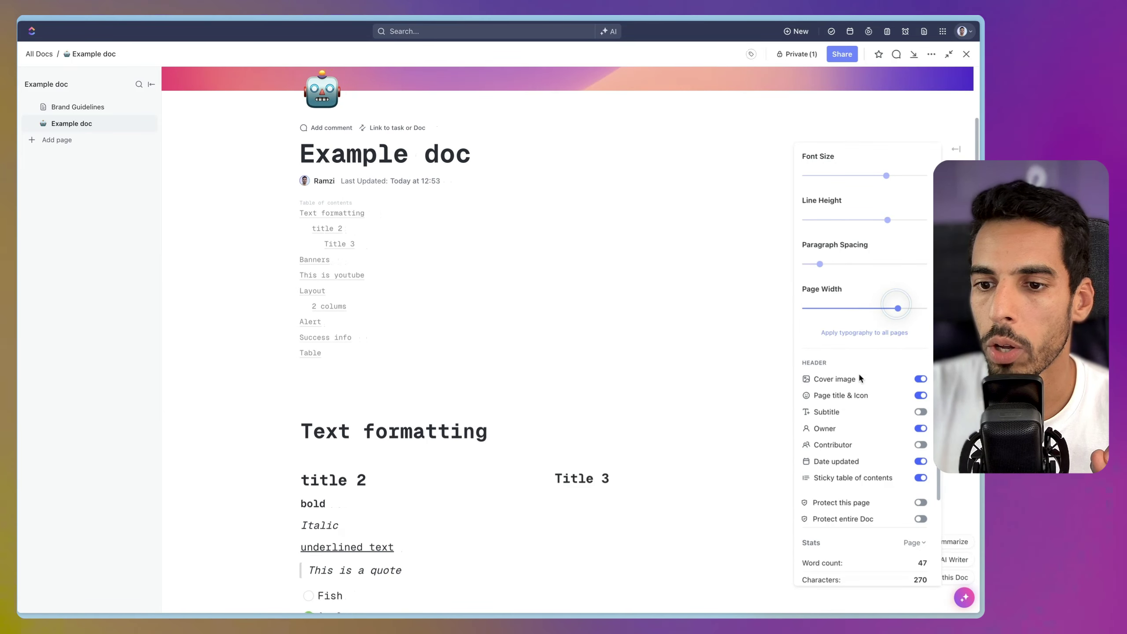
scroll(539, 406, "down", 4)
scroll(546, 414, "up", 5)
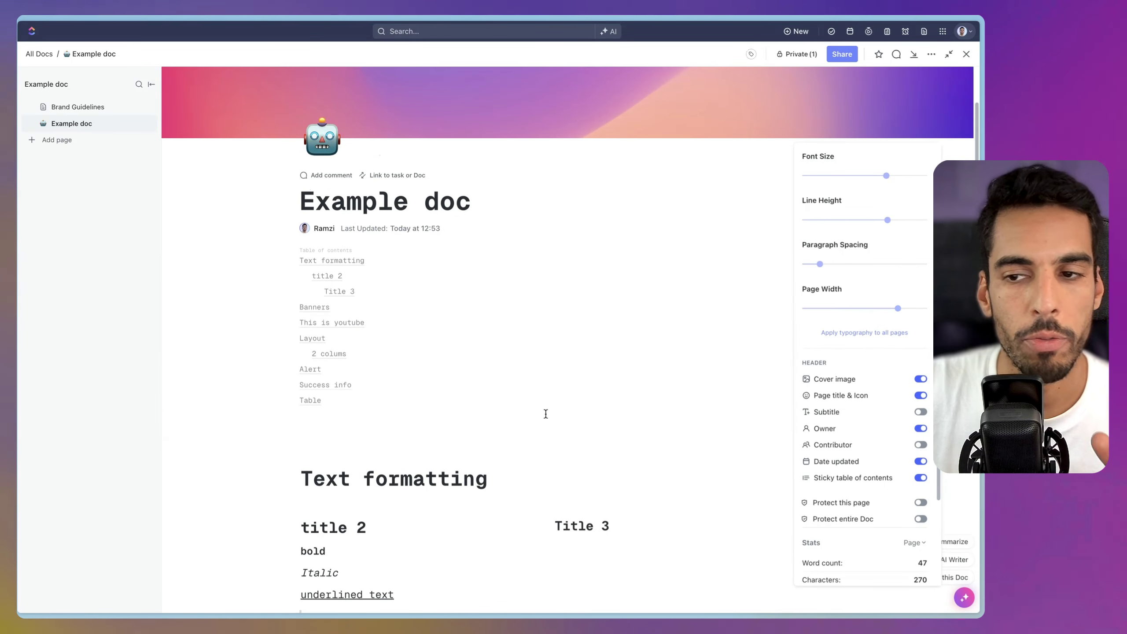
scroll(551, 413, "up", 2)
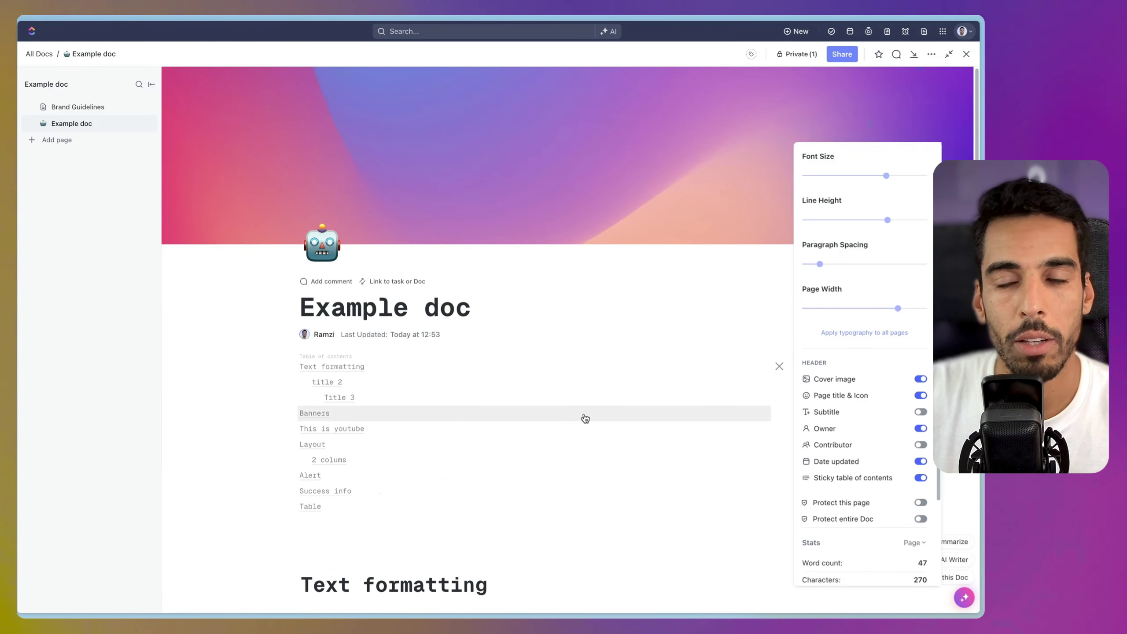
- Review the restyled Example doc from the table of contents down through the video, layout, banners and table
scroll(585, 419, "down", 7)
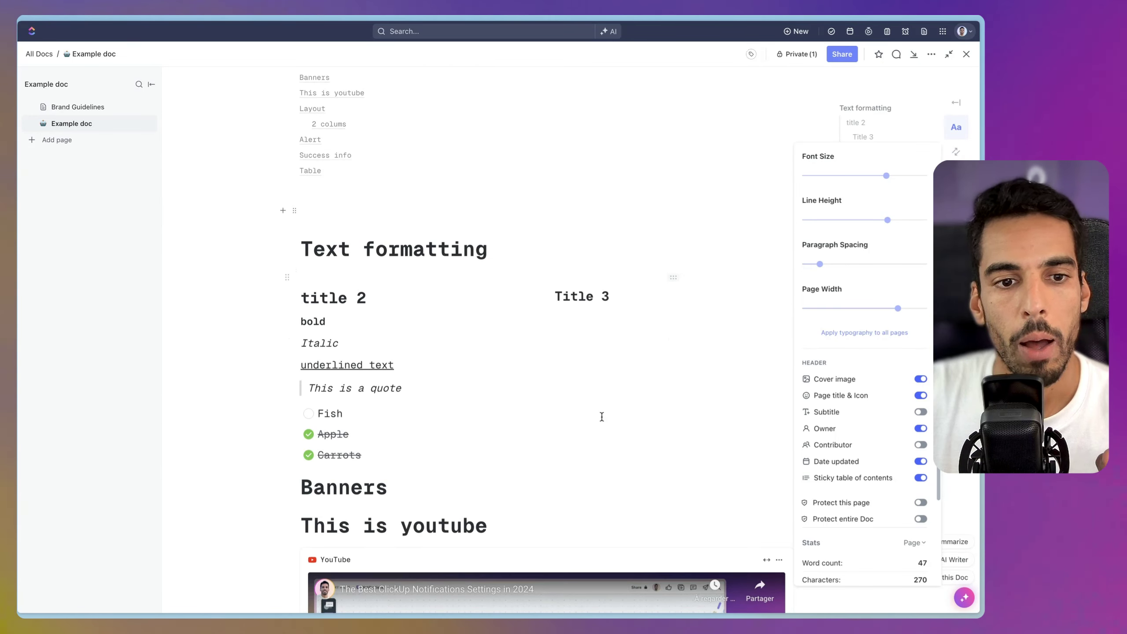
scroll(577, 382, "up", 3)
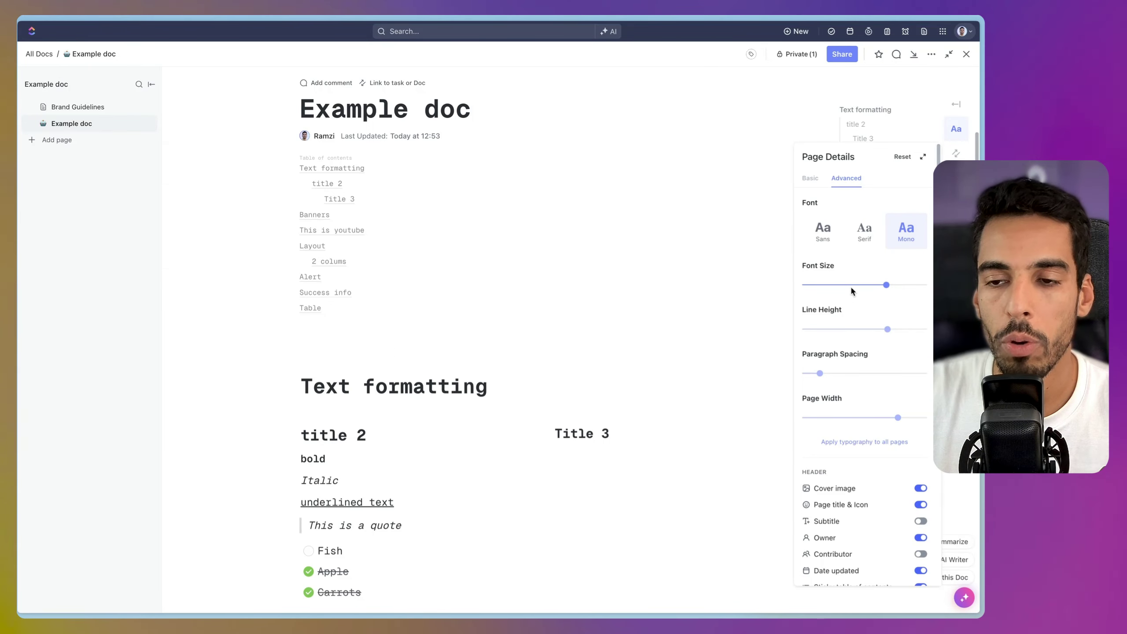
scroll(669, 314, "down", 3)
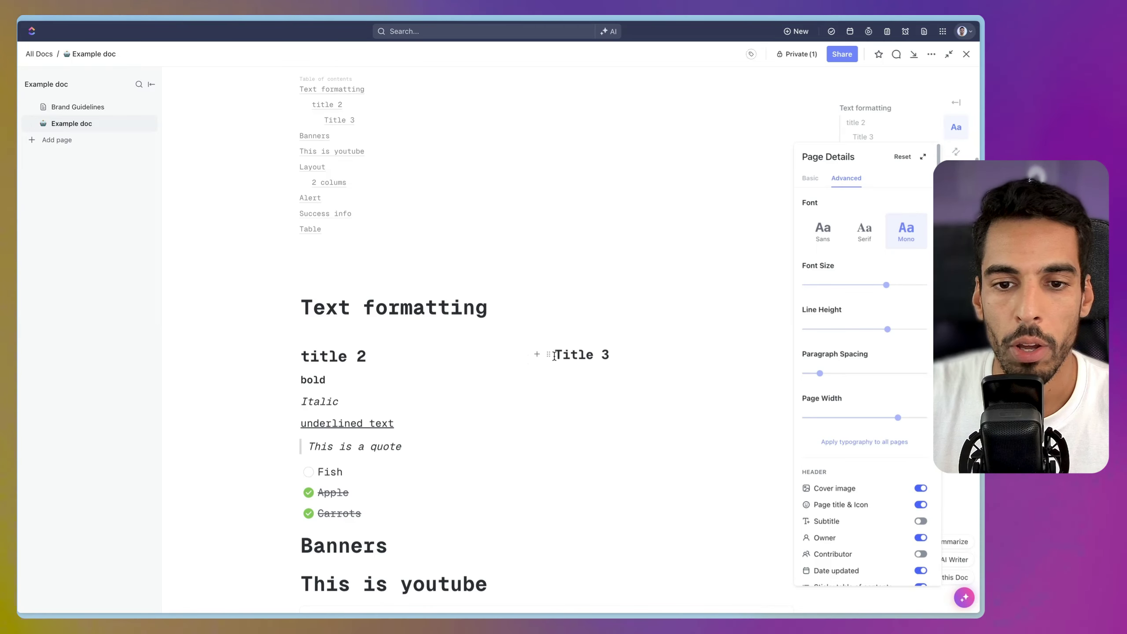
scroll(518, 342, "down", 10)
scroll(519, 342, "down", 8)
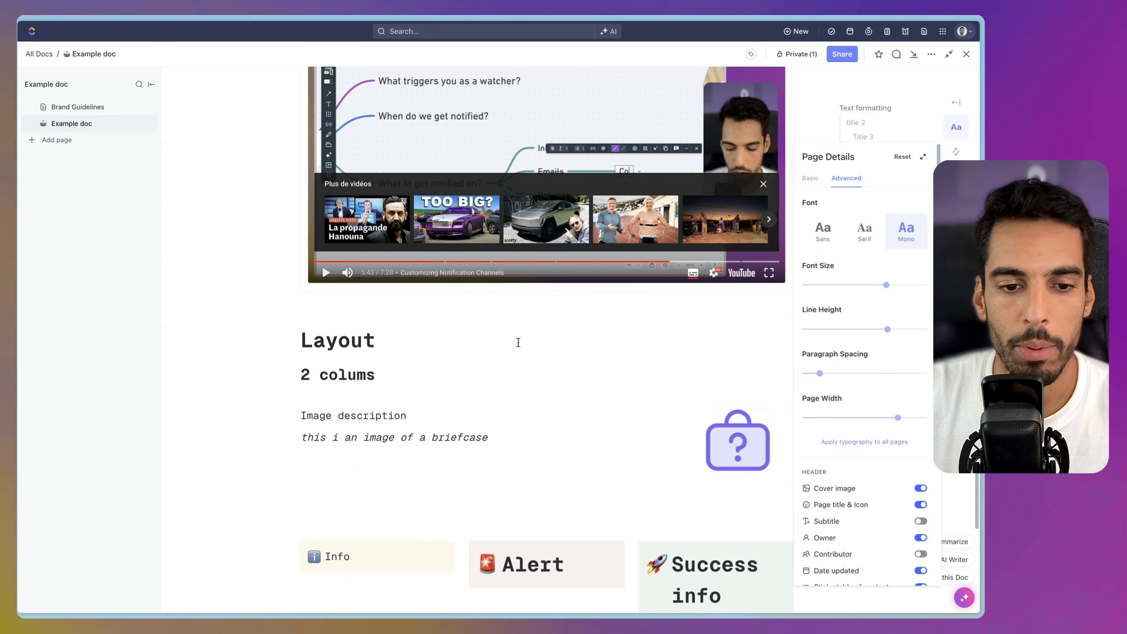
scroll(519, 343, "down", 1)
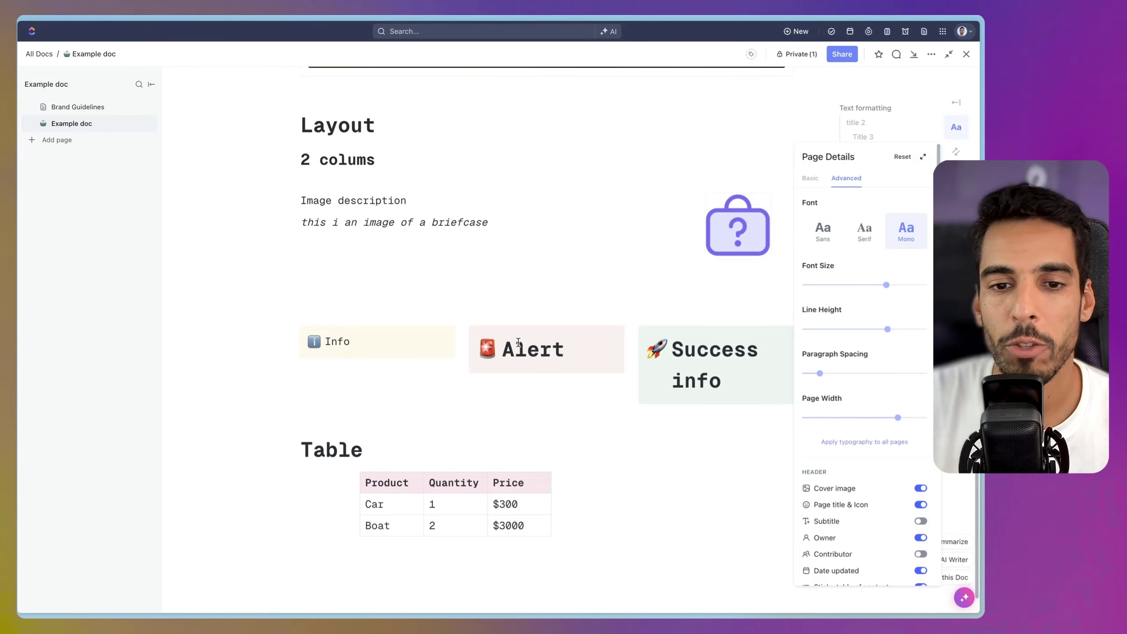
scroll(518, 342, "up", 15)
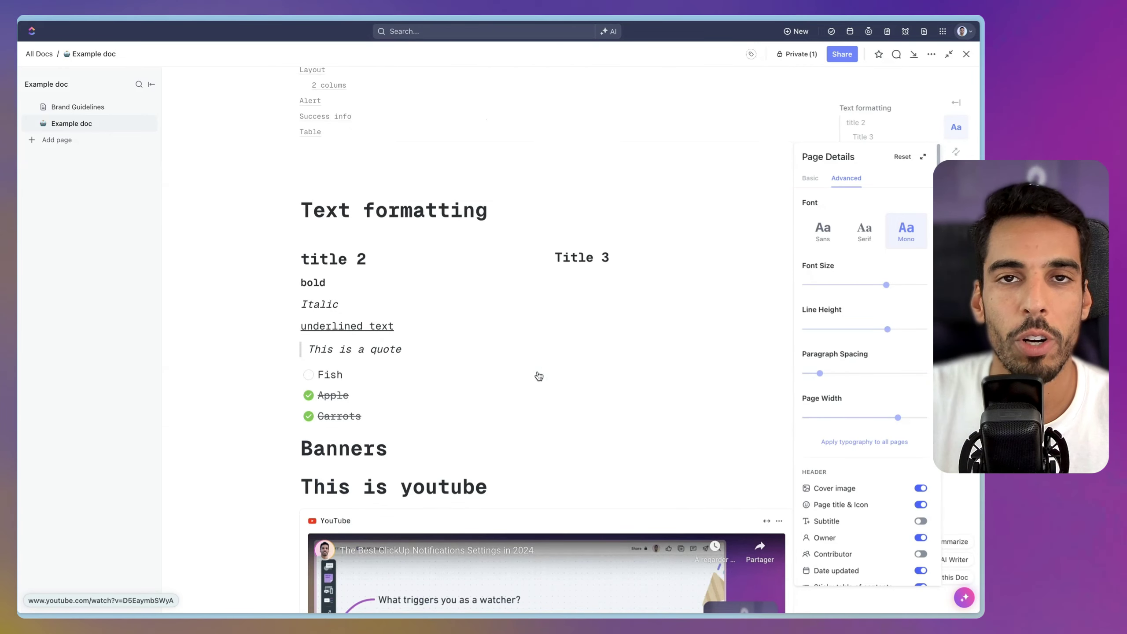
scroll(538, 376, "up", 1)
scroll(539, 376, "down", 5)
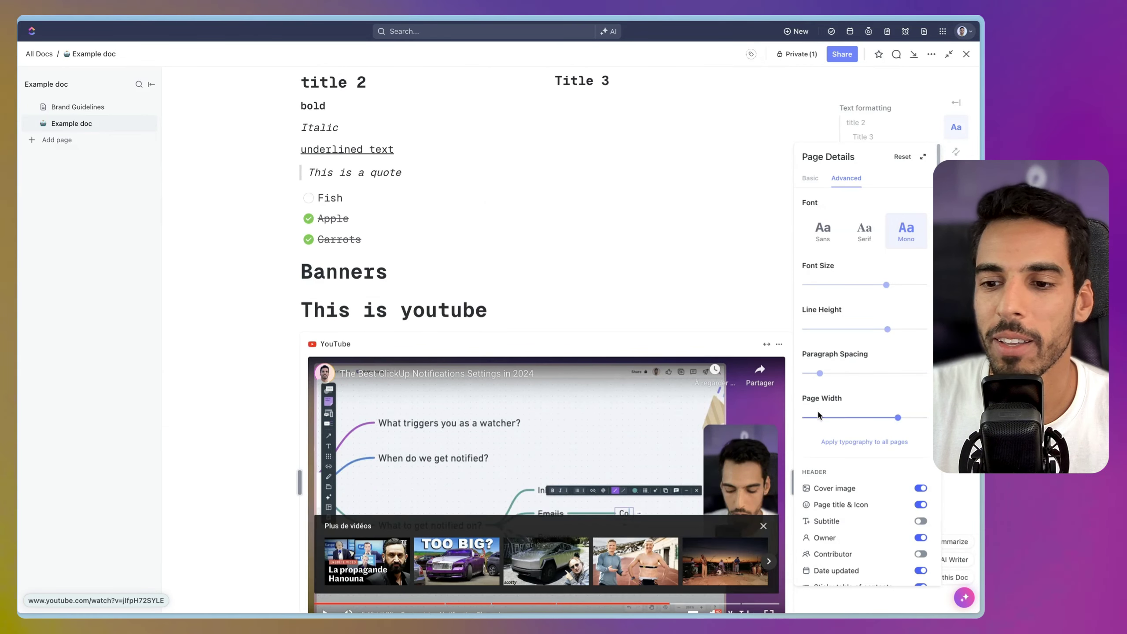
scroll(539, 376, "up", 10)
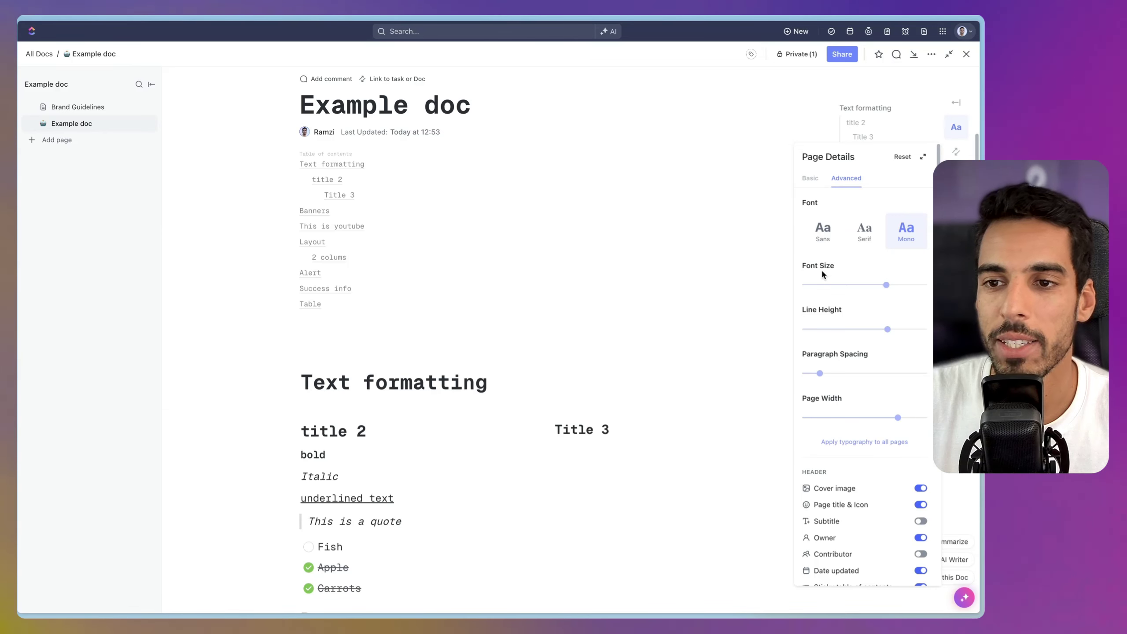
- Apply the current typography to all pages of the doc, and close the page details after expanding them
left_click(874, 442)
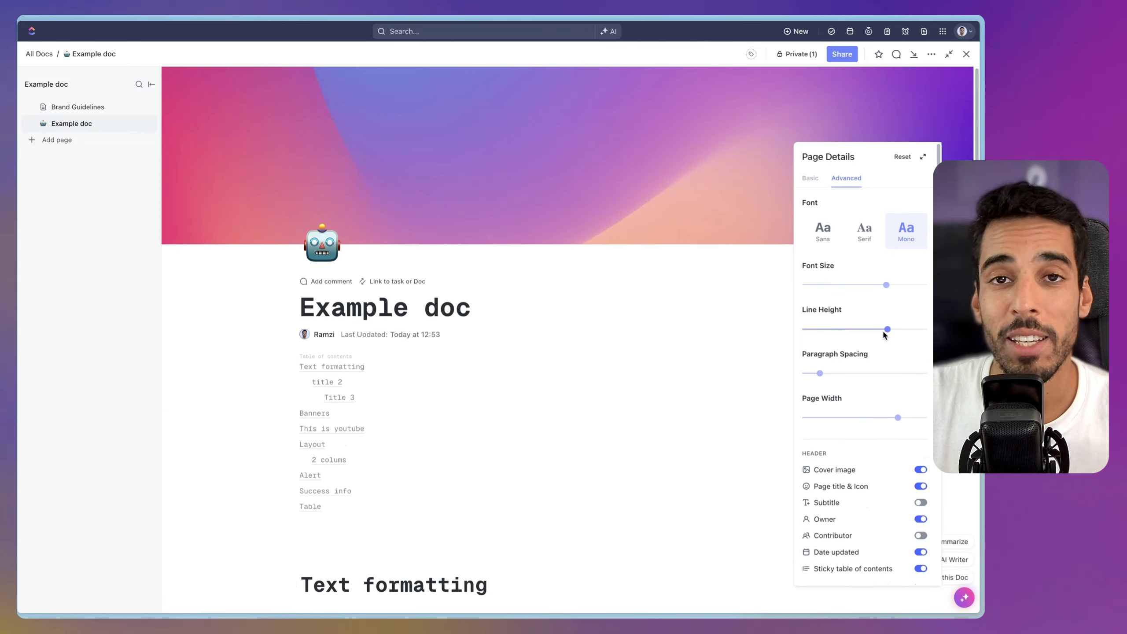
scroll(766, 336, "down", 5)
left_click(922, 157)
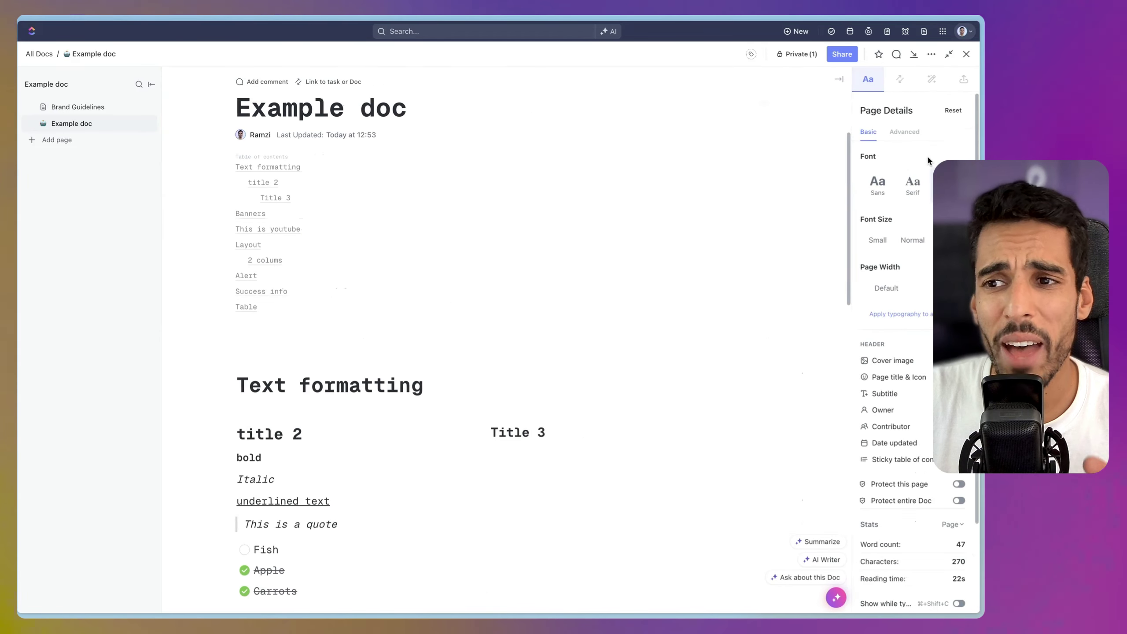
left_click(829, 79)
scroll(491, 364, "down", 4)
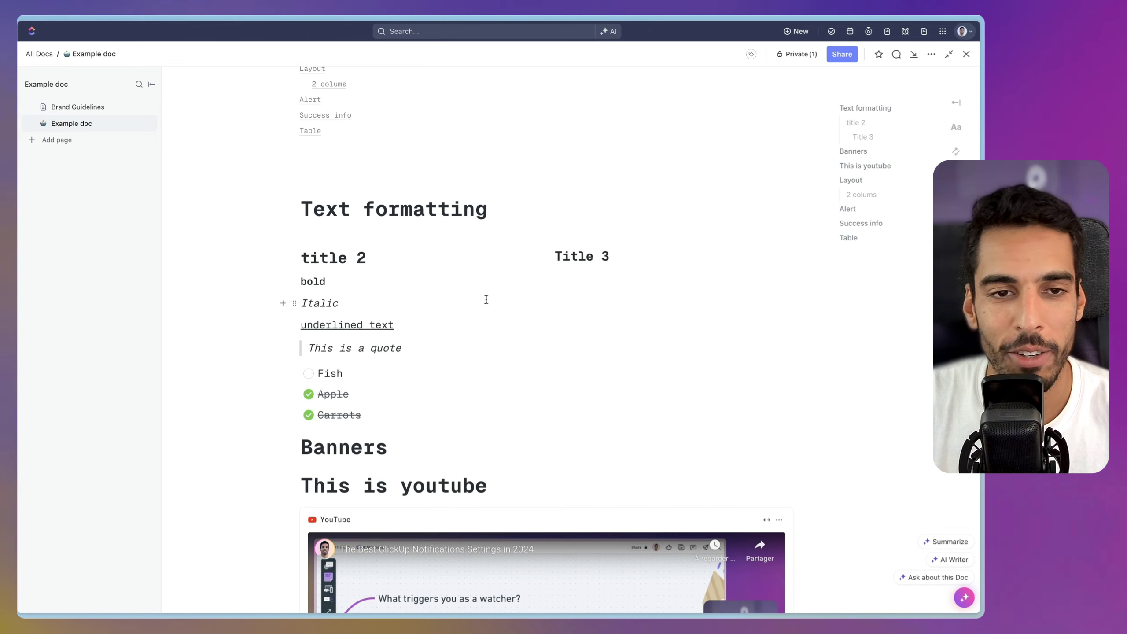
- Move the Brand Guidelines page to trash and title the blank remaining page "Clickup voice Assistant"
right_click(85, 108)
type("Click")
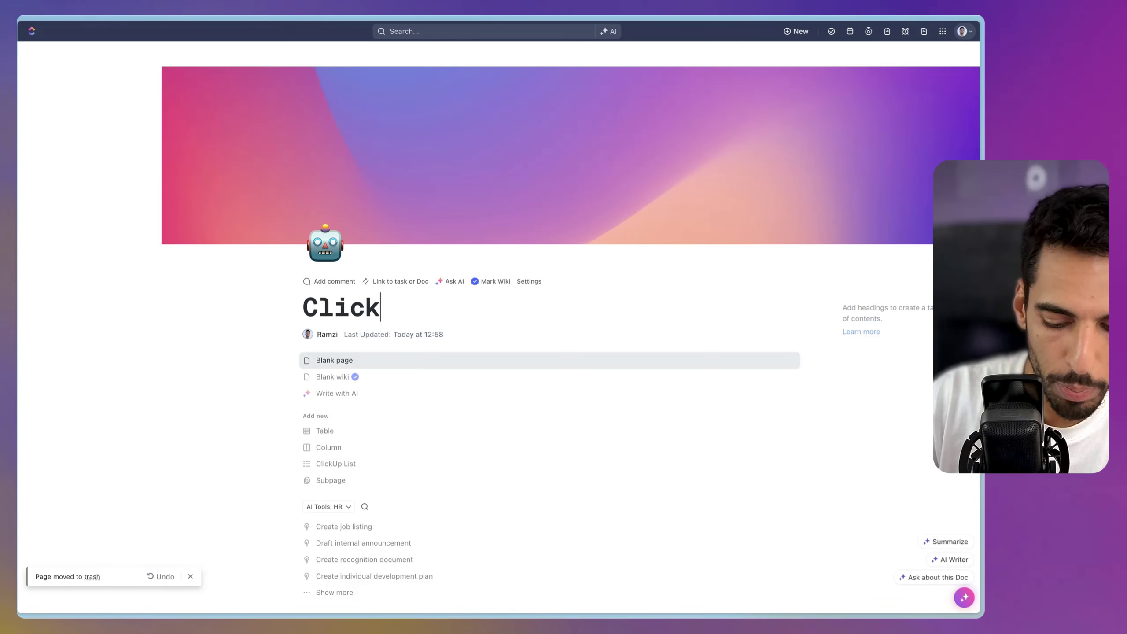
type("up voice Assistant")
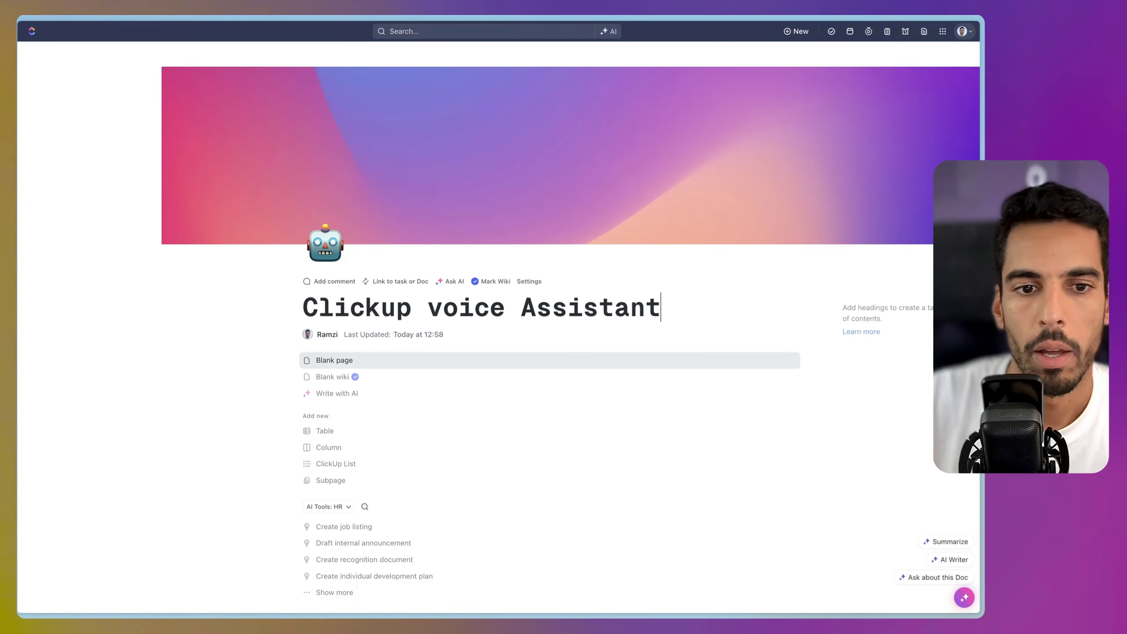
triple_click(688, 293)
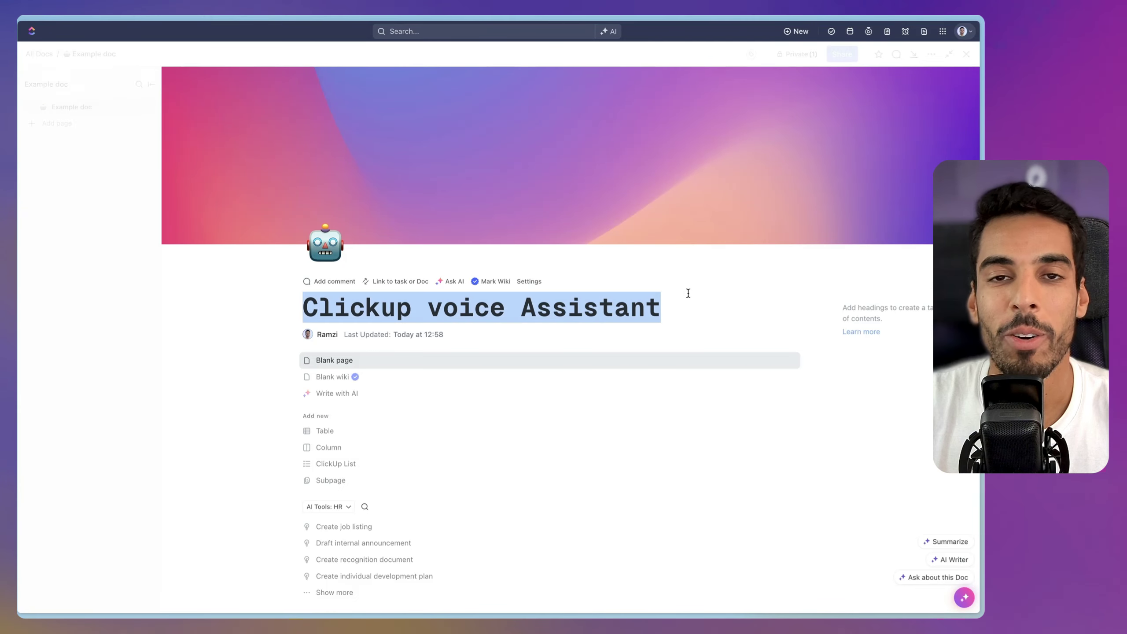
left_click(674, 271)
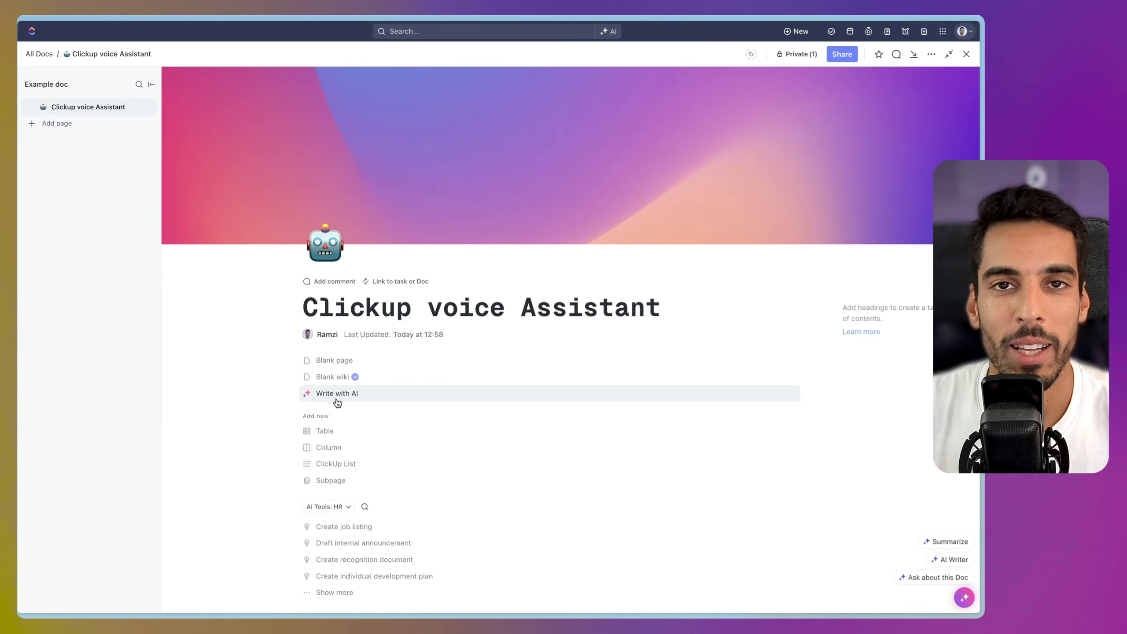
- Start writing with AI using the talking points "You're a pro web copywriter. Write a landing page for Clickup voice Assistant plugin"
left_click(337, 400)
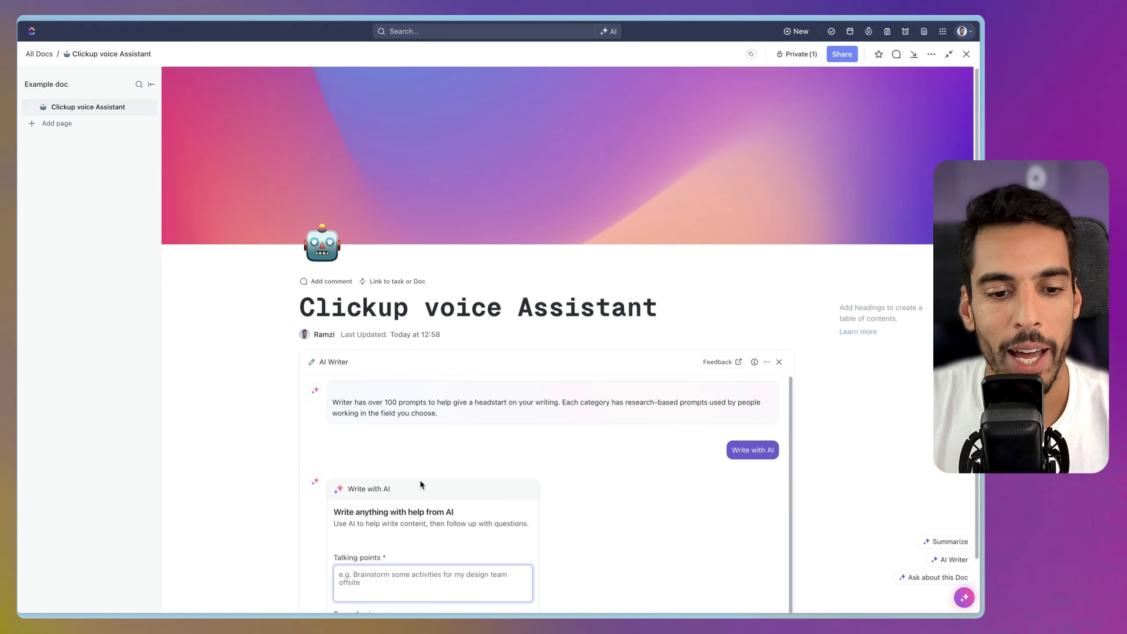
scroll(422, 485, "down", 1)
type("You're a pro")
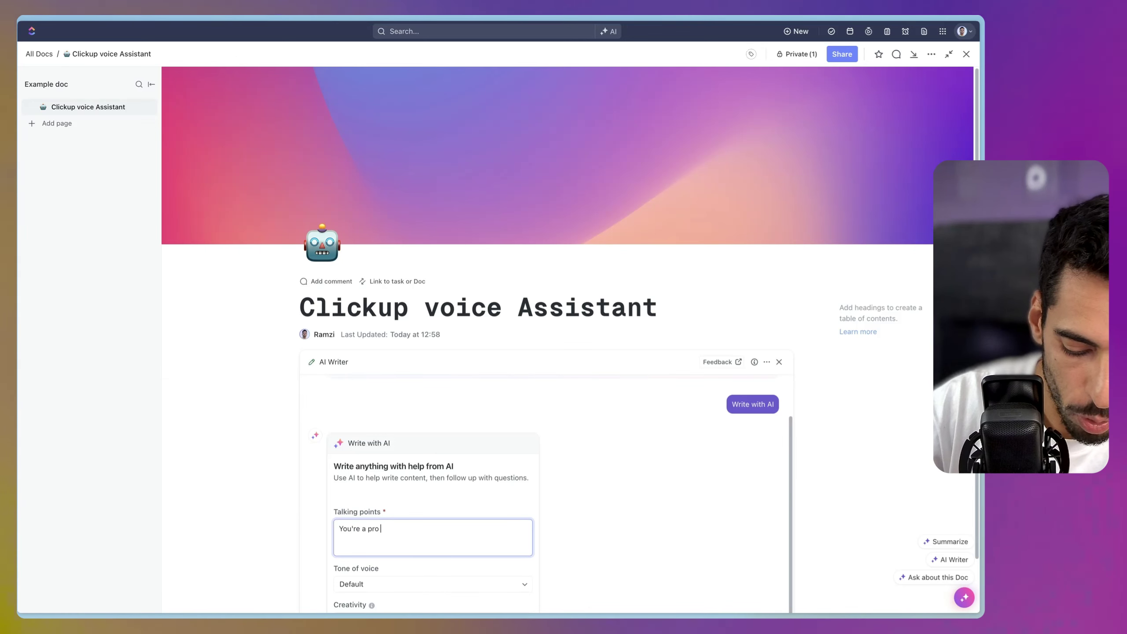
type(" web copywri")
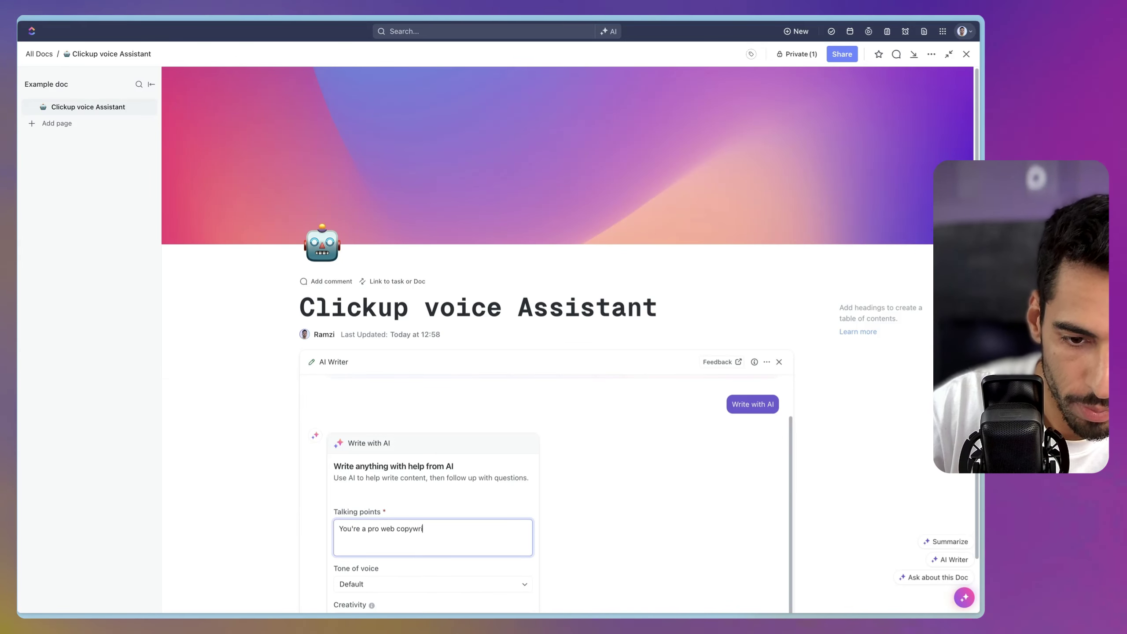
type("ter. Write a landing page for Clickup voice Assistant plugin")
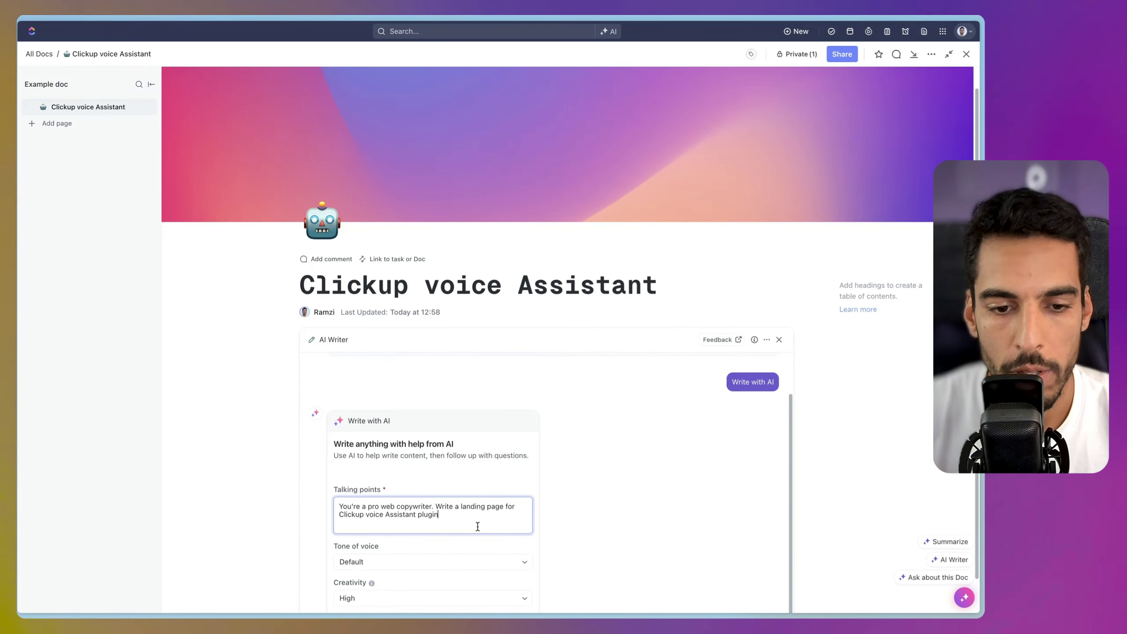
- Keep the default tone of voice, set creativity to Medium and generate the landing page text
scroll(477, 526, "down", 2)
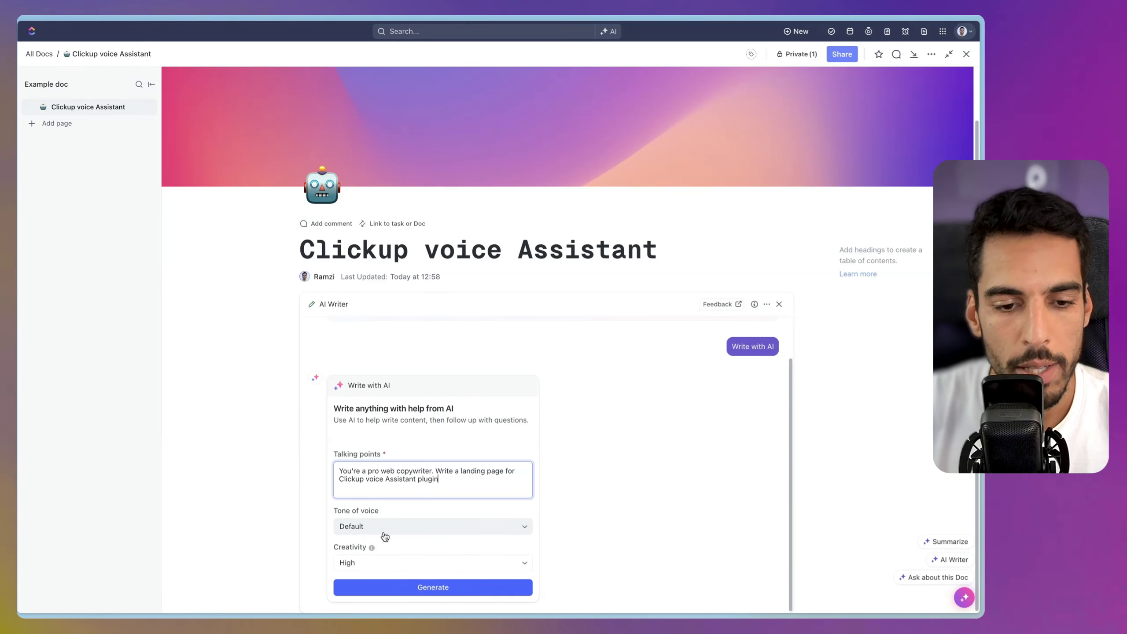
left_click(383, 530)
left_click(445, 528)
left_click(417, 564)
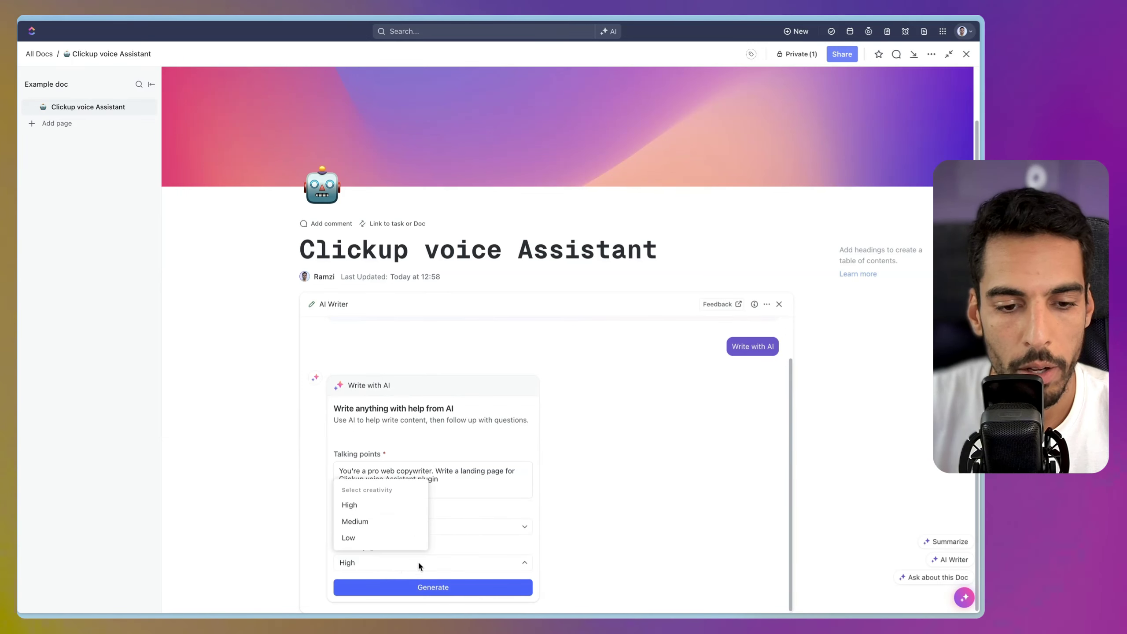
left_click(372, 524)
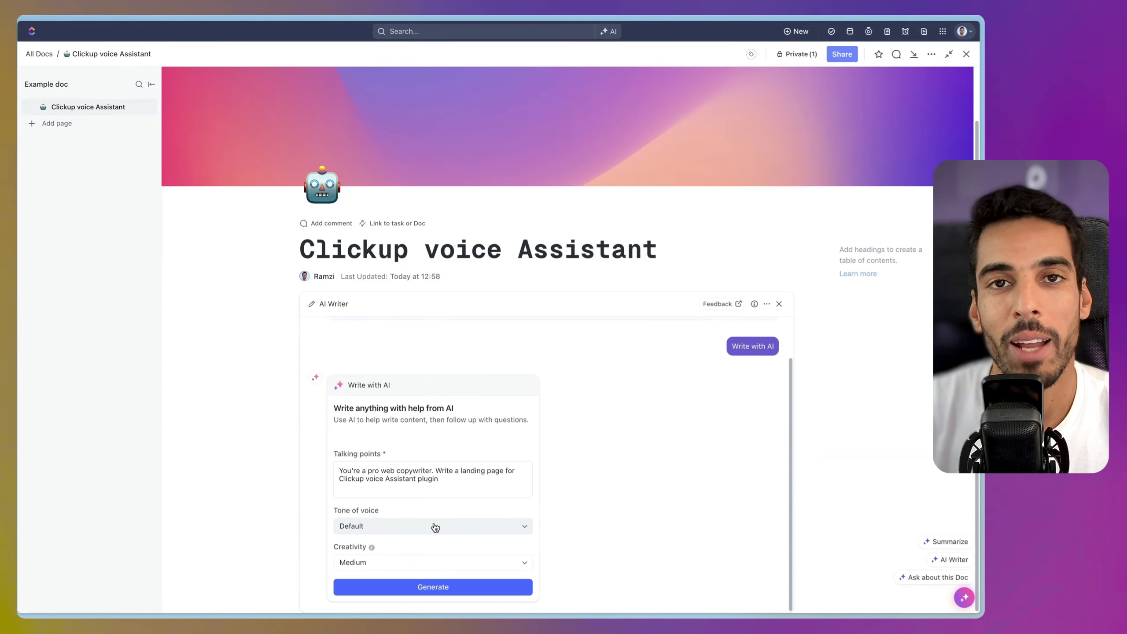
left_click(468, 589)
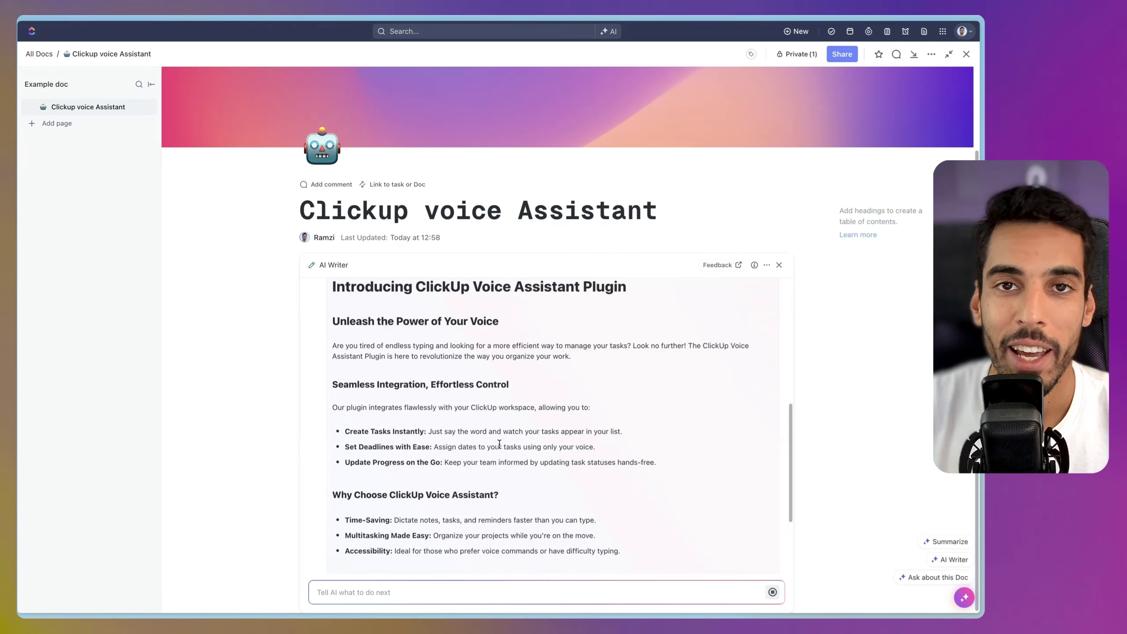
- Insert the generated landing page text into the page and look it over
scroll(480, 445, "down", 5)
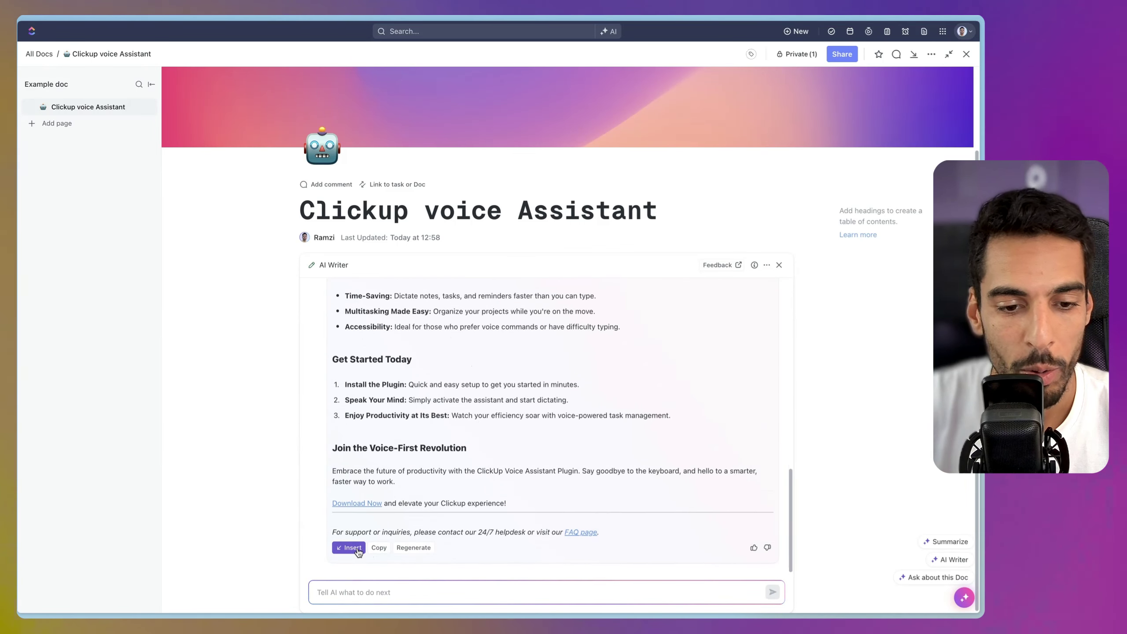
left_click(350, 547)
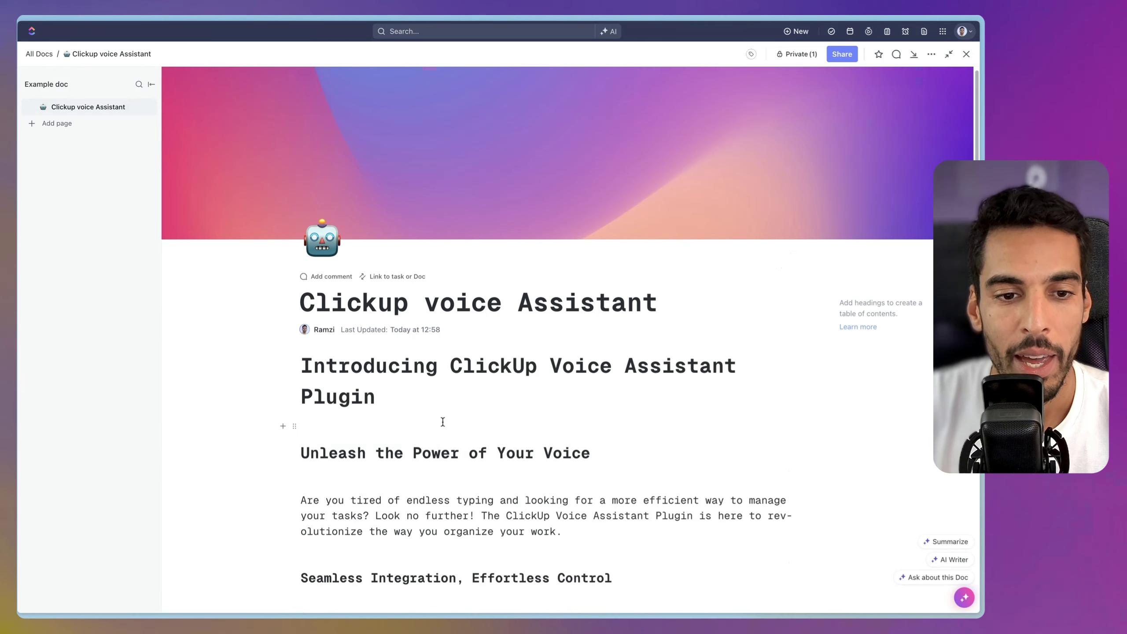
scroll(456, 390, "down", 10)
scroll(455, 389, "up", 10)
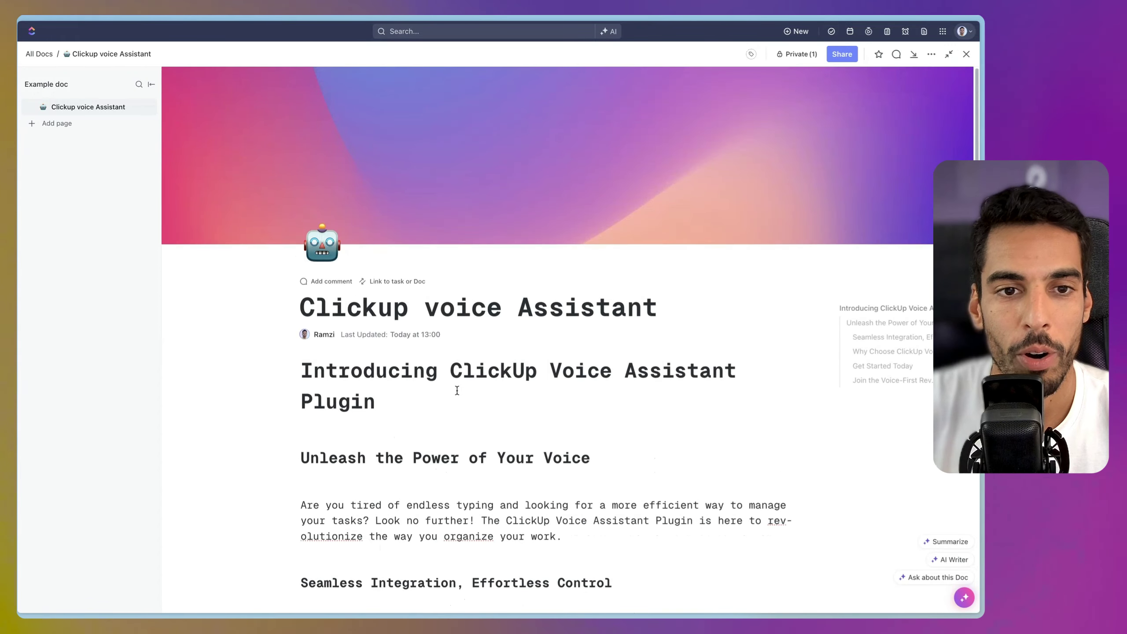
- Copy the heading "Introducing ClickUp Voice Assistant Plugin" and delete its text from the page body
left_click_drag(410, 412, 306, 371)
key("ctrl+c")
key("BackSpace")
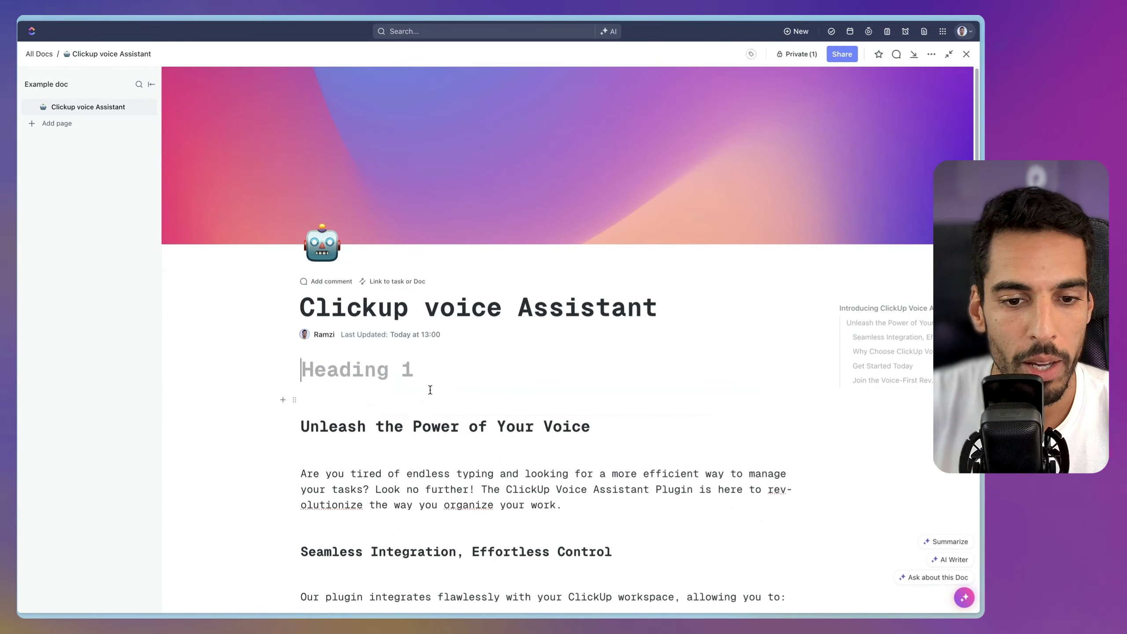
- Enable the page subtitle and paste the copied text "Introducing ClickUp Voice Assistant Plugin" into it
scroll(498, 463, "down", 10)
scroll(499, 462, "up", 10)
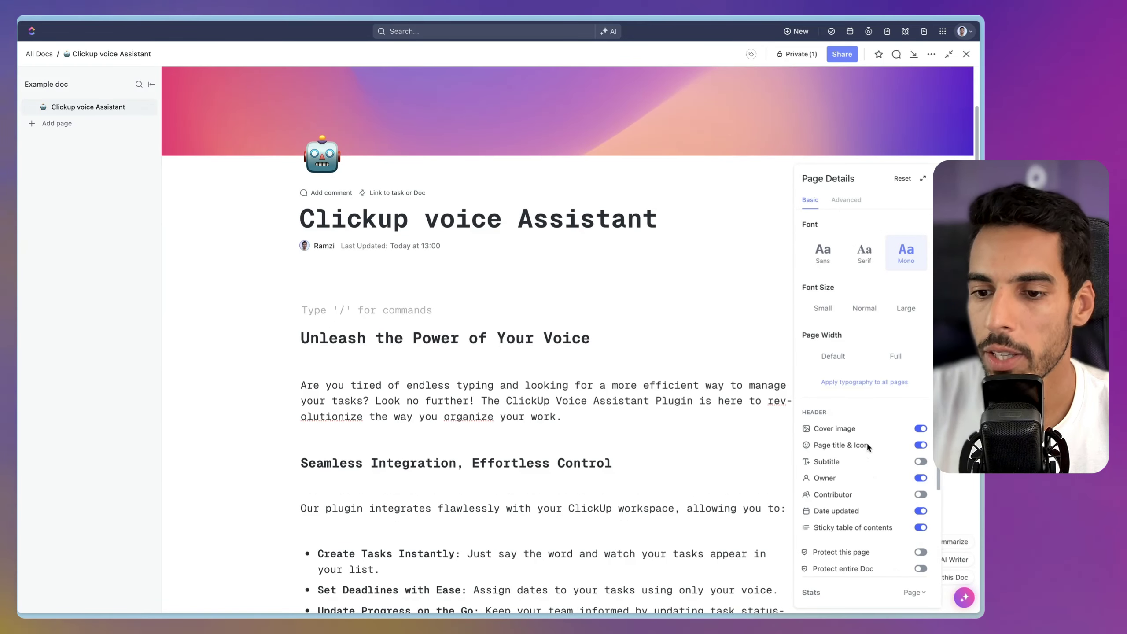
left_click(921, 462)
left_click(351, 249)
key("ctrl+v")
- Remove the empty heading and blank line above "Unleash the Power of Your Voice"
left_click(438, 305)
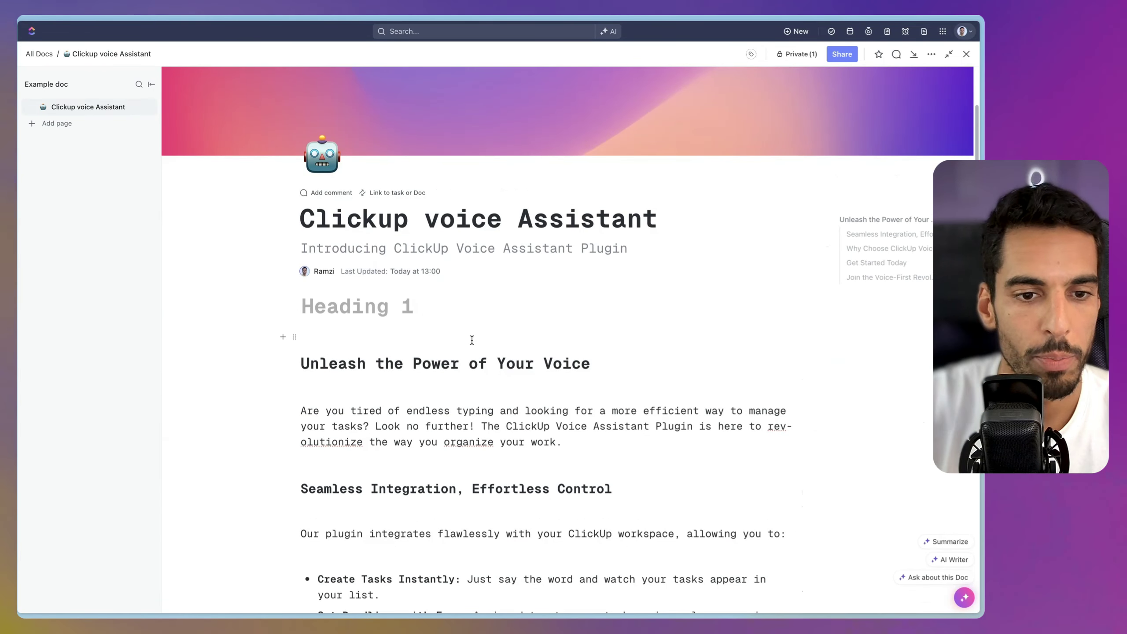
key("BackSpace")
key("BackSpace")
scroll(420, 201, "up", 2)
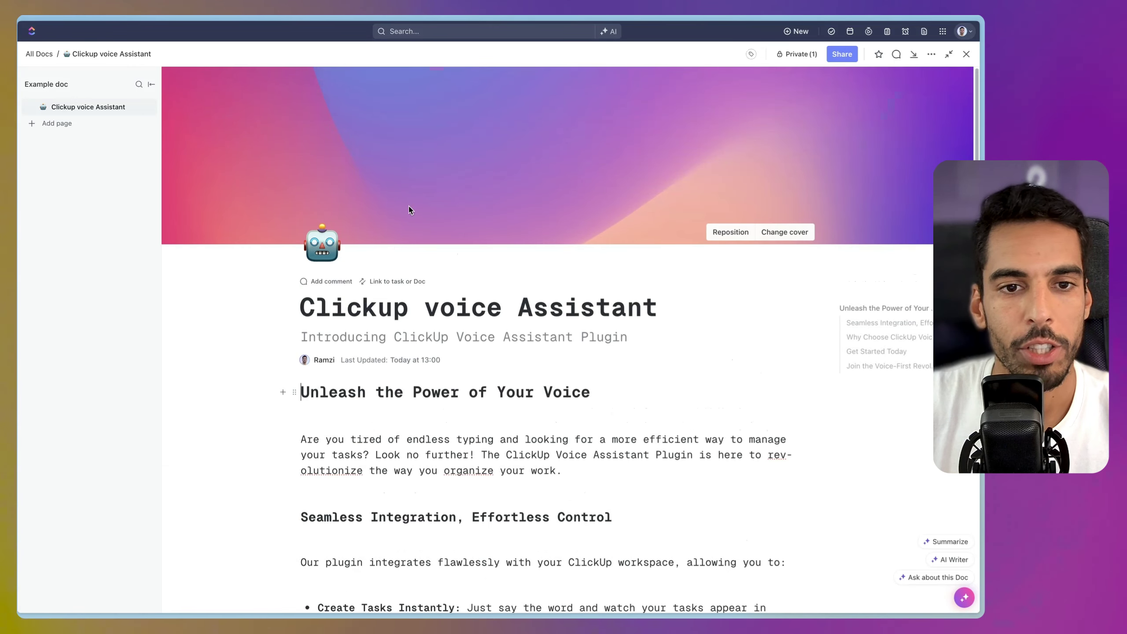
- Search the cover images for "voice assistant" and use the photo of a child shouting at a microphone as the cover
left_click(776, 231)
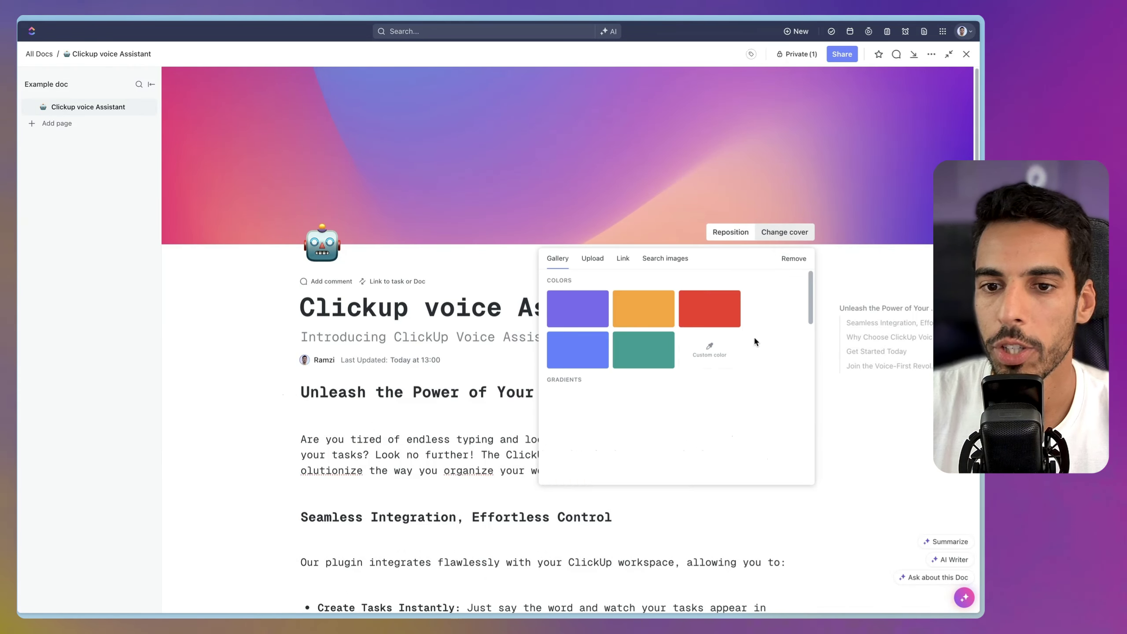
left_click(664, 258)
type("voice as")
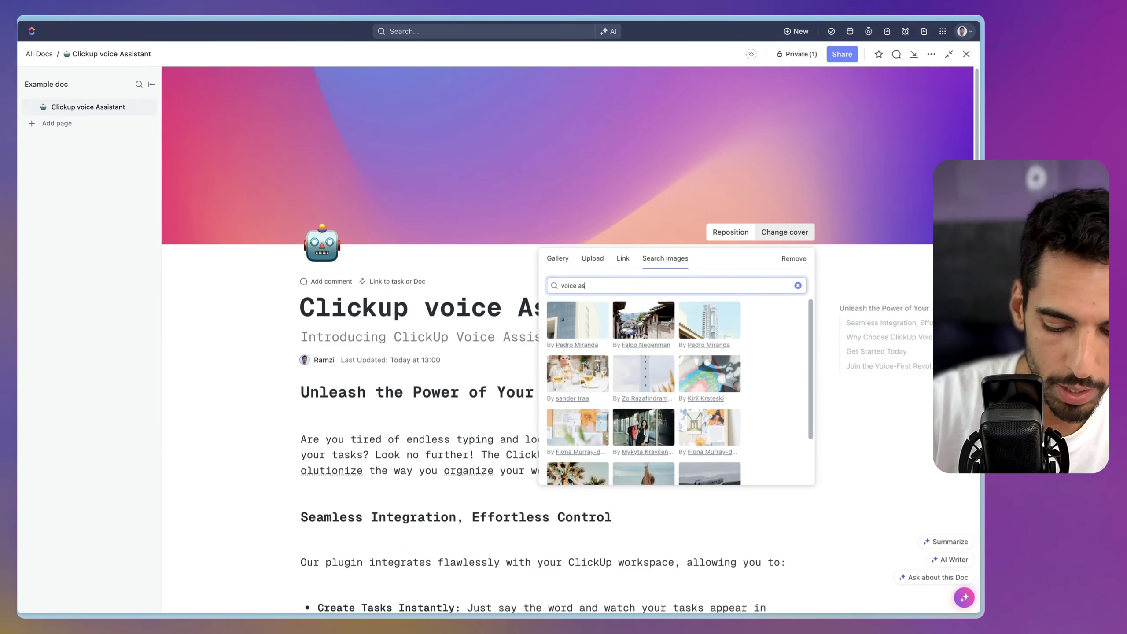
type("sistant")
scroll(709, 366, "down", 2)
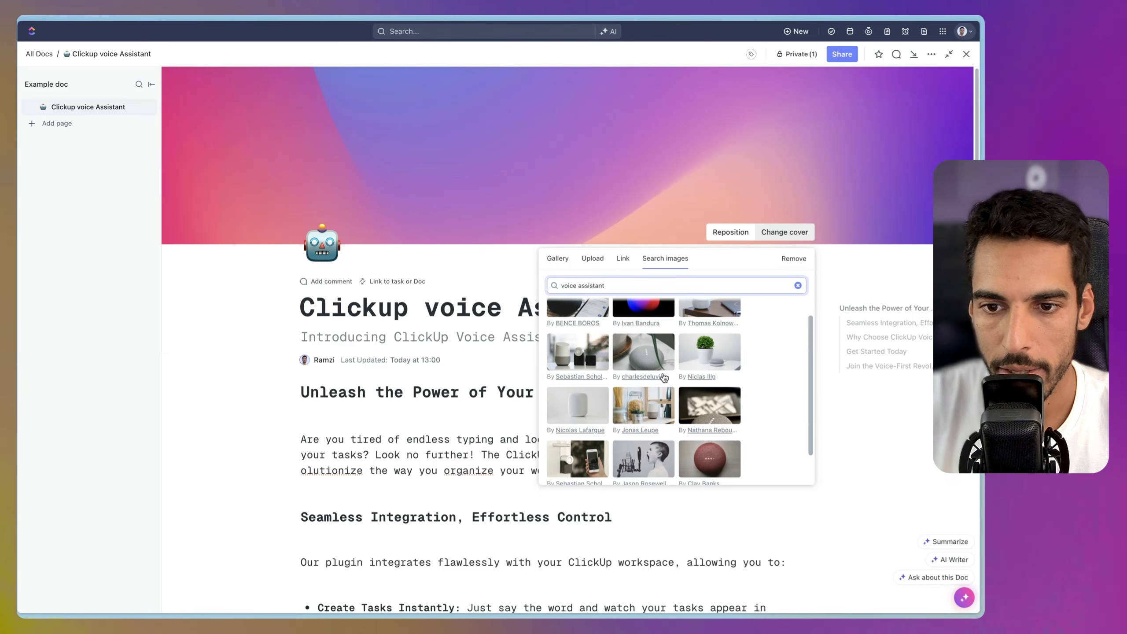
left_click(644, 442)
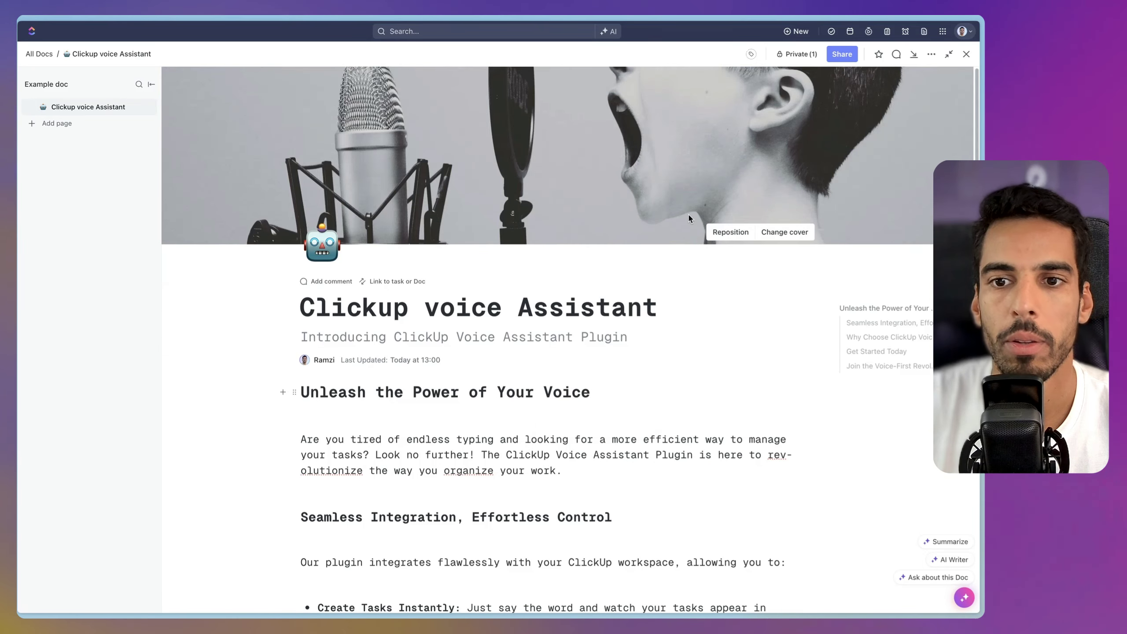
- Insert the voice assistant image file on a new line below the paragraph under "Unleash the Power of Your Voice"
scroll(542, 365, "down", 3)
left_click(575, 346)
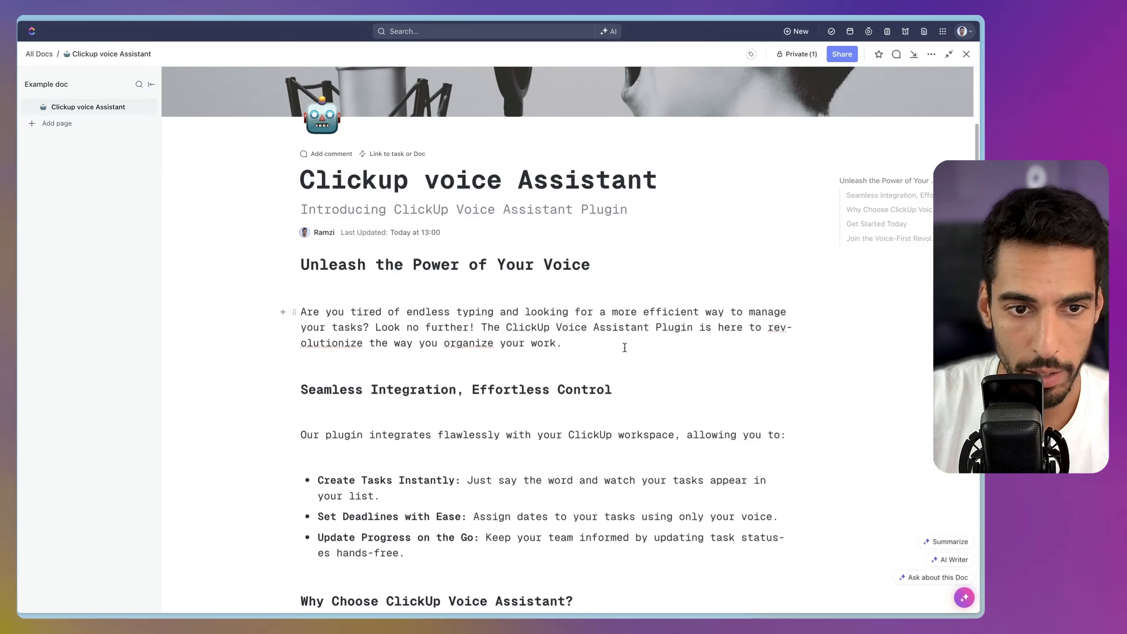
key("Return")
left_click_drag(559, 69, 387, 369)
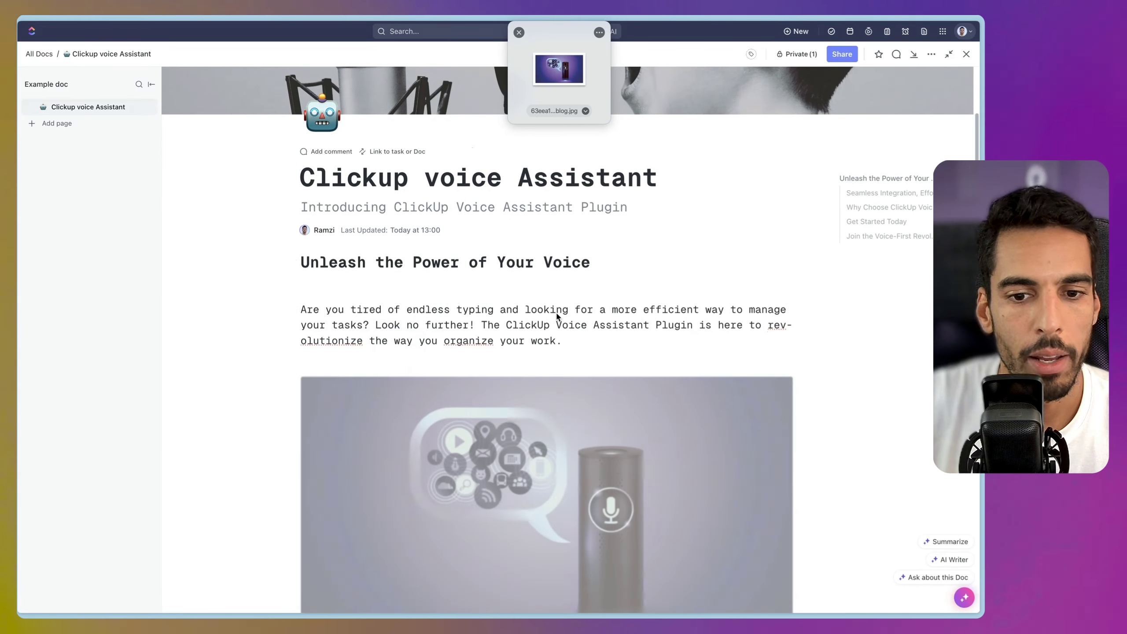
left_click(518, 32)
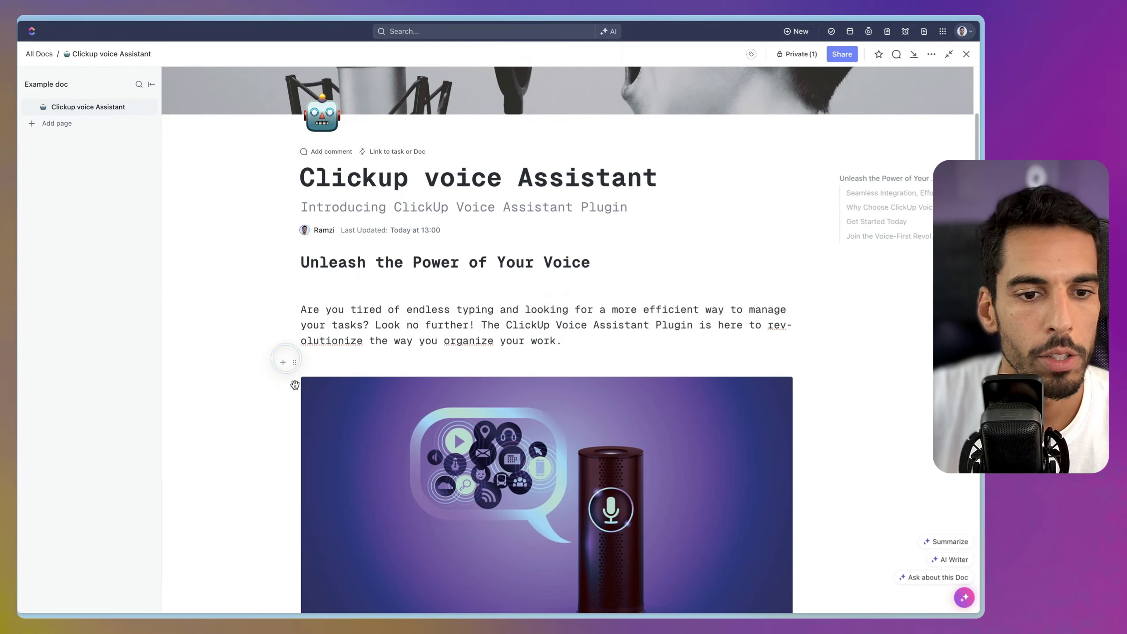
- Place the image in a column beside the intro paragraph and move the "Unleash the Power of Your Voice" heading above the paragraph text
left_click_drag(294, 384, 805, 336)
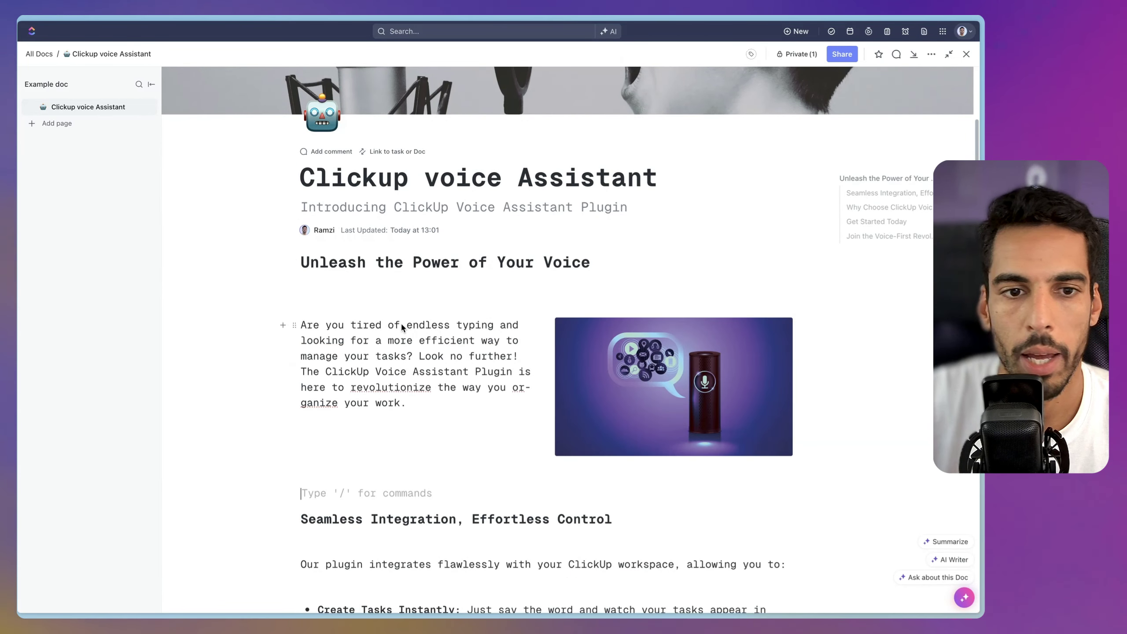
left_click_drag(294, 262, 320, 323)
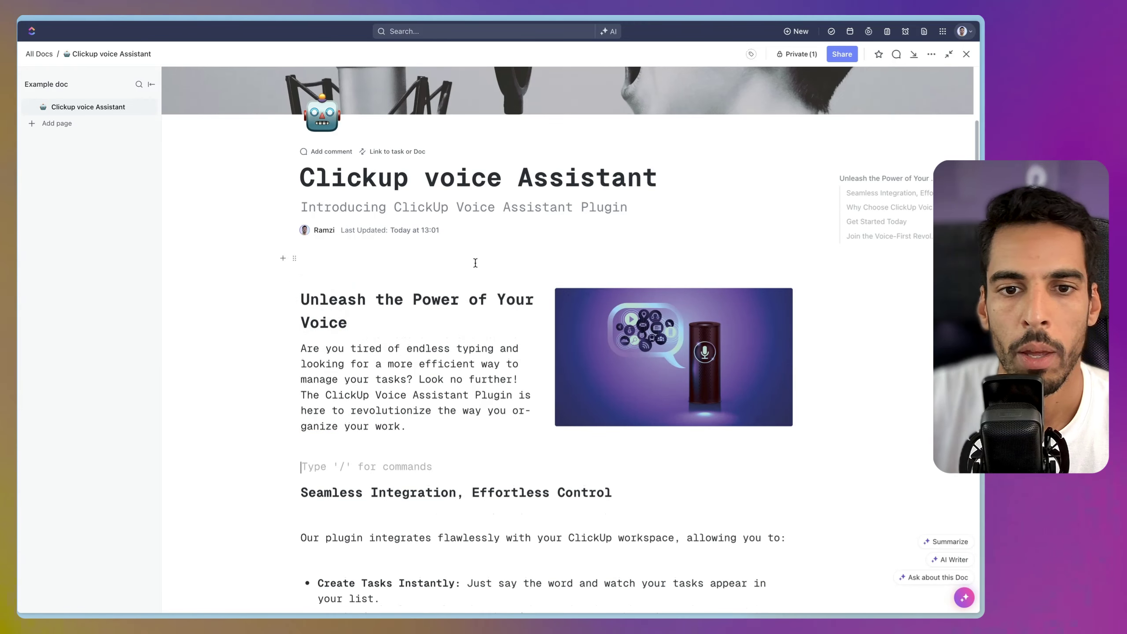
- Turn the heading "Seamless Integration, Effortless Control" into a red banner
scroll(385, 390, "down", 2)
left_click(294, 403)
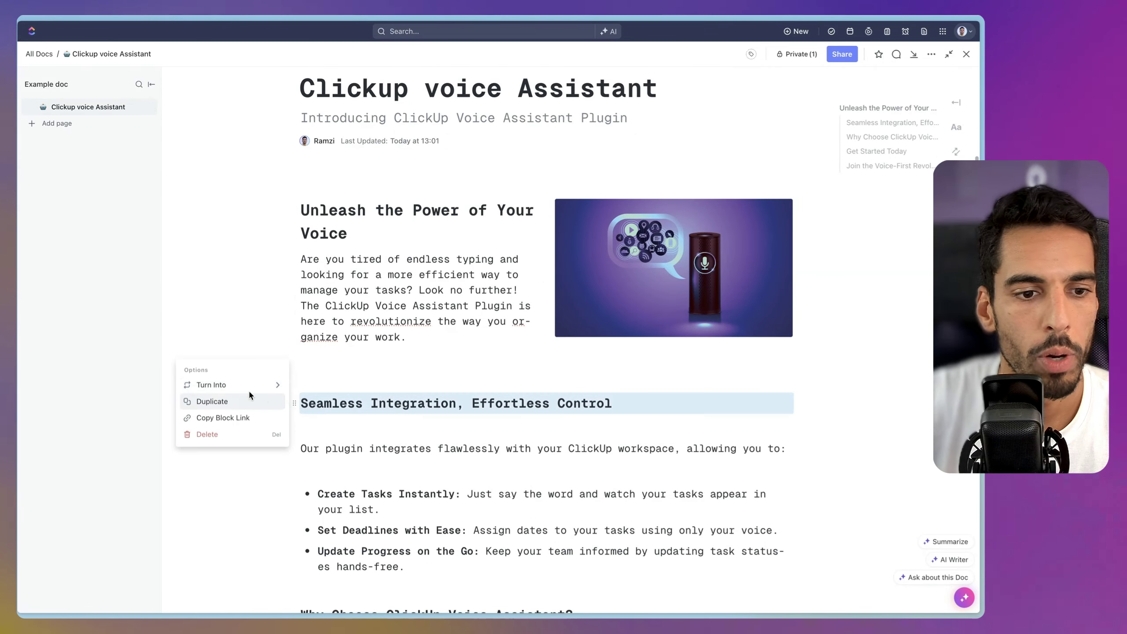
mouse_move(266, 384)
mouse_move(355, 571)
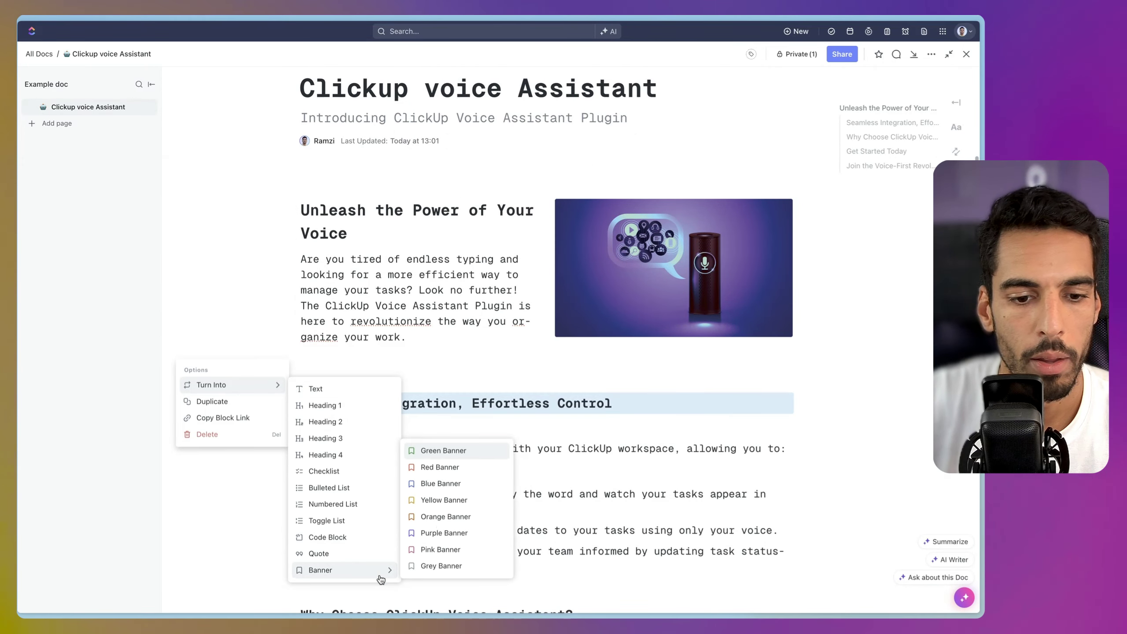
left_click(439, 468)
- Change the text color of the heading "Why Choose ClickUp Voice Assistant?" to pink
scroll(524, 382, "down", 5)
left_click_drag(574, 416, 295, 415)
left_click(403, 435)
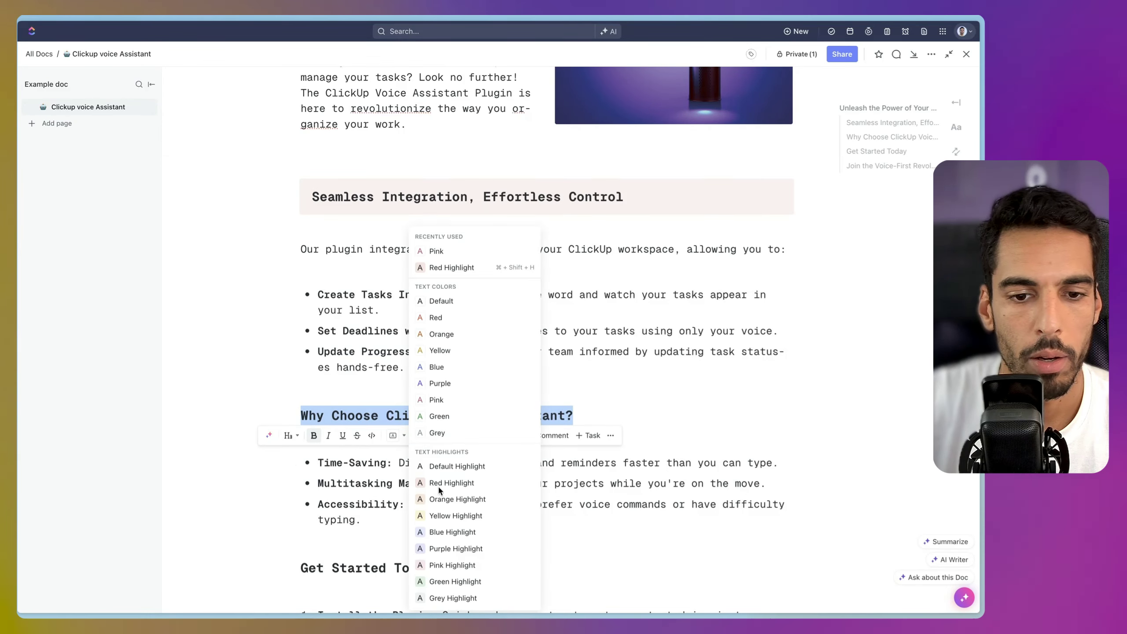
left_click(435, 399)
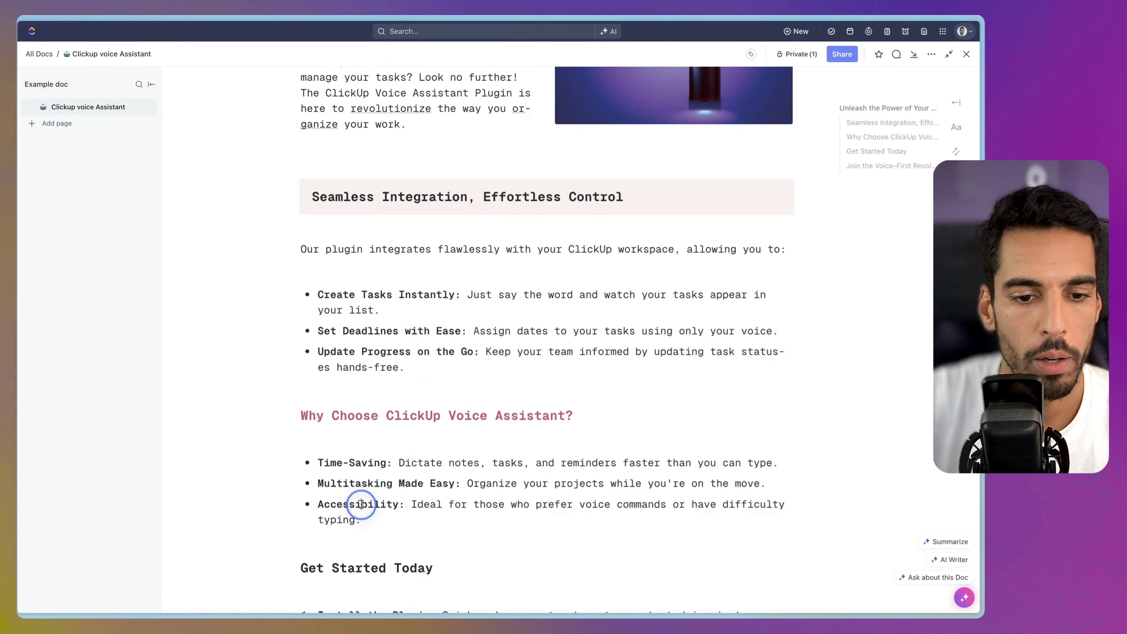
- Arrange the three list items under "Get Started Today" side by side in three columns and remove their list numbering
scroll(400, 520, "down", 2)
scroll(425, 531, "down", 1)
left_click(361, 376)
scroll(377, 391, "down", 3)
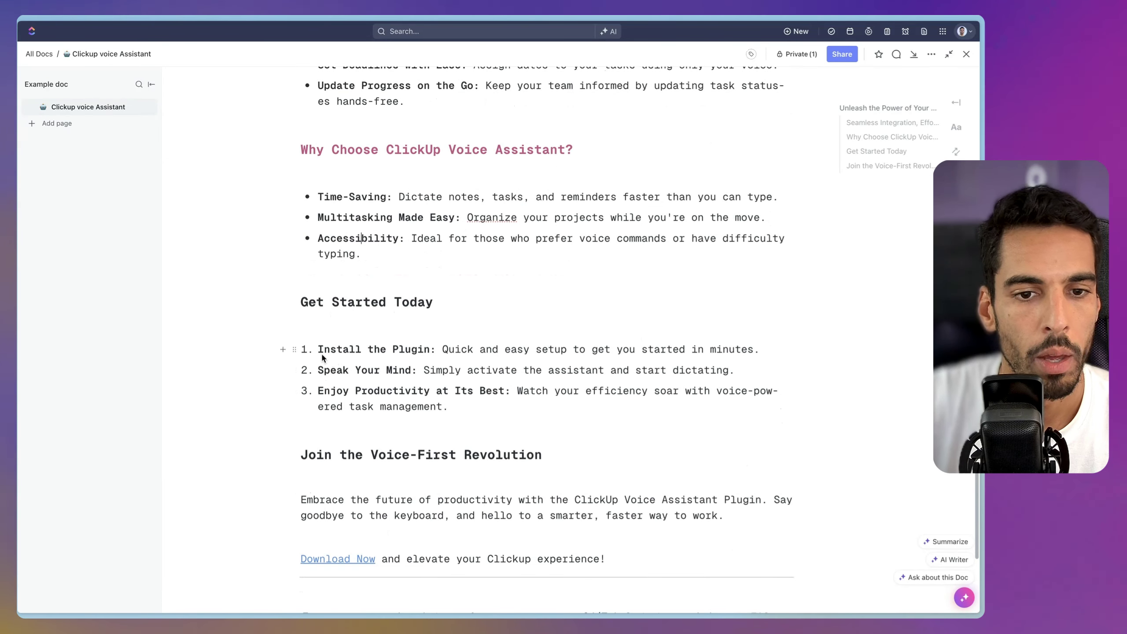
left_click_drag(297, 360, 800, 342)
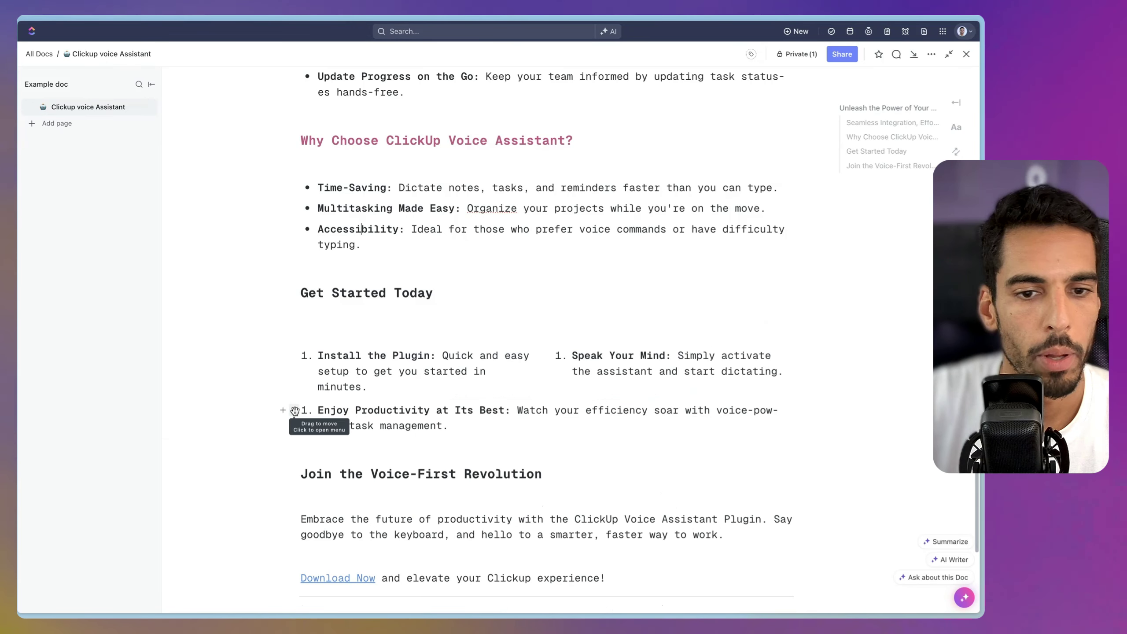
left_click_drag(702, 385, 805, 365)
left_click(651, 355)
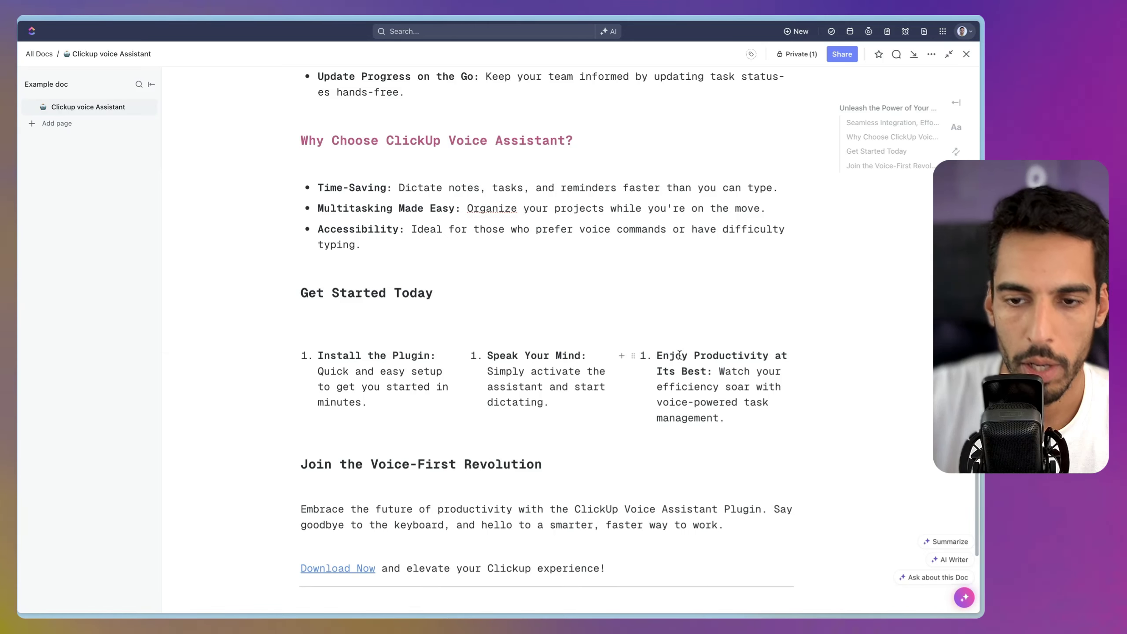
left_click(660, 355)
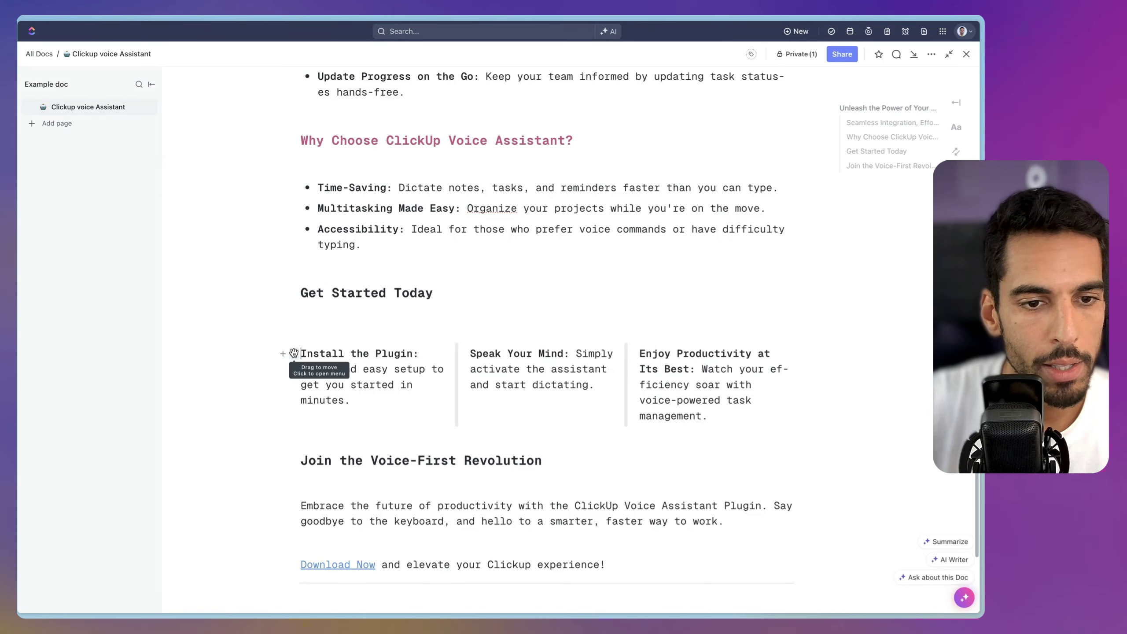
- Turn the "Install the Plugin" column into a blue banner with the number 1 emoji as its icon
left_click(287, 353)
mouse_move(227, 339)
mouse_move(346, 516)
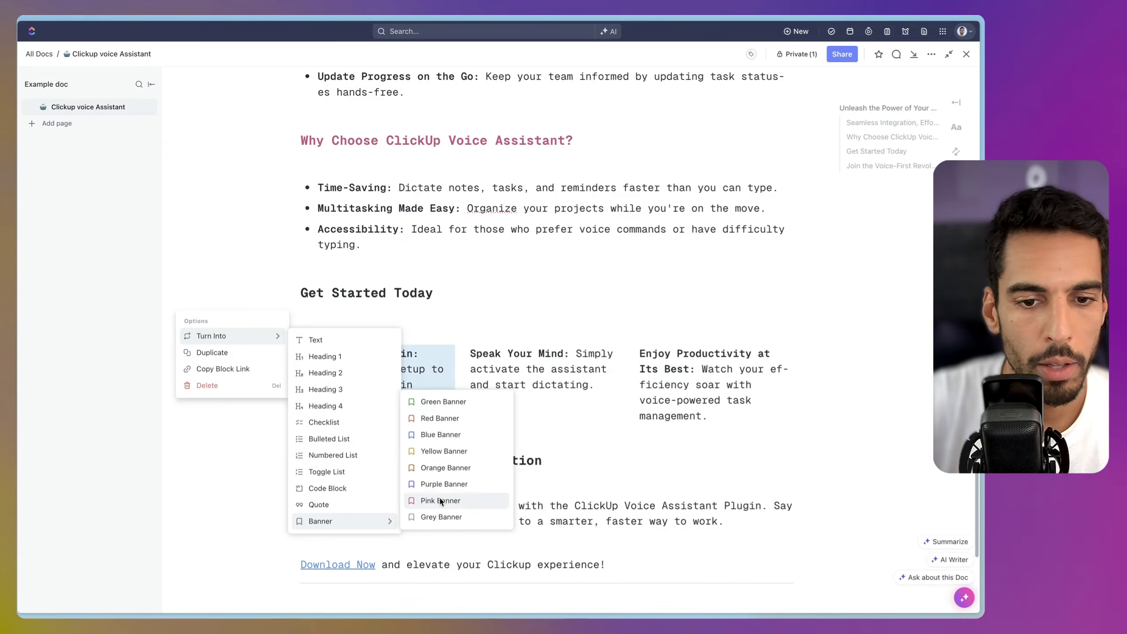
left_click(433, 436)
left_click(355, 333)
type("1")
left_click(358, 439)
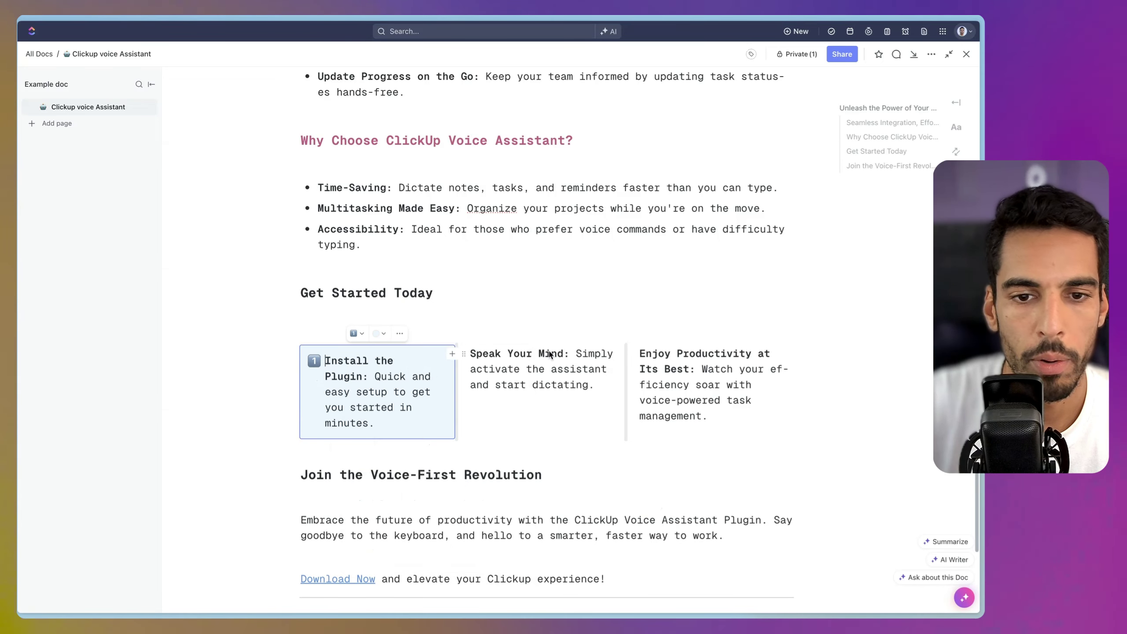
- Turn the "Speak Your Mind" and "Enjoy Productivity at Its Best" columns into blue banners with number 2 and 3 emojis
left_click(463, 354)
mouse_move(399, 336)
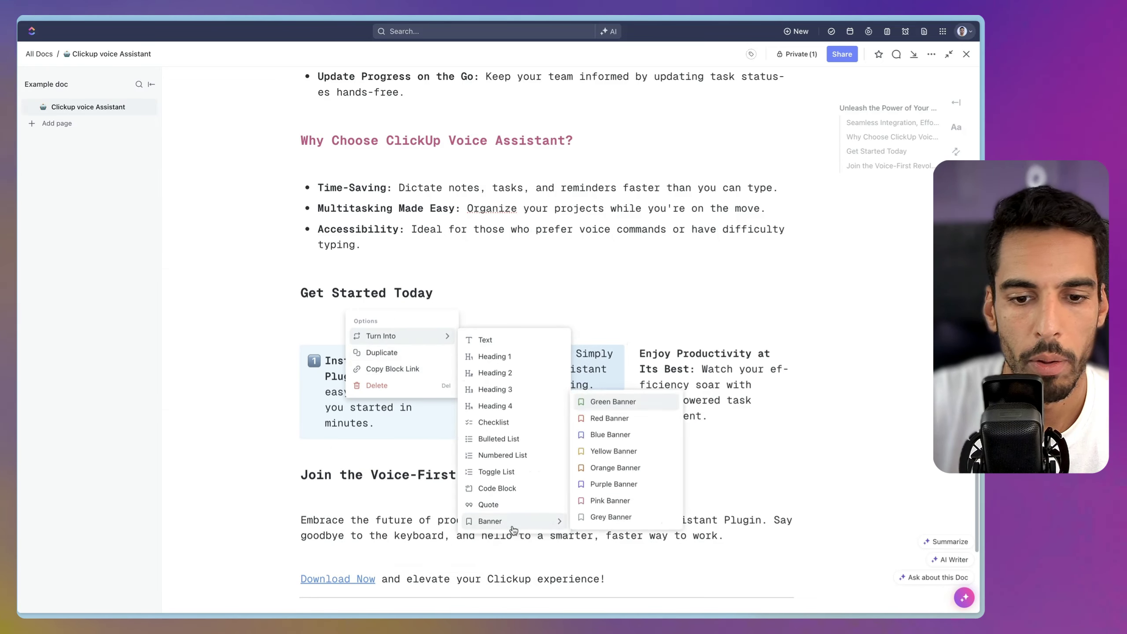
mouse_move(559, 521)
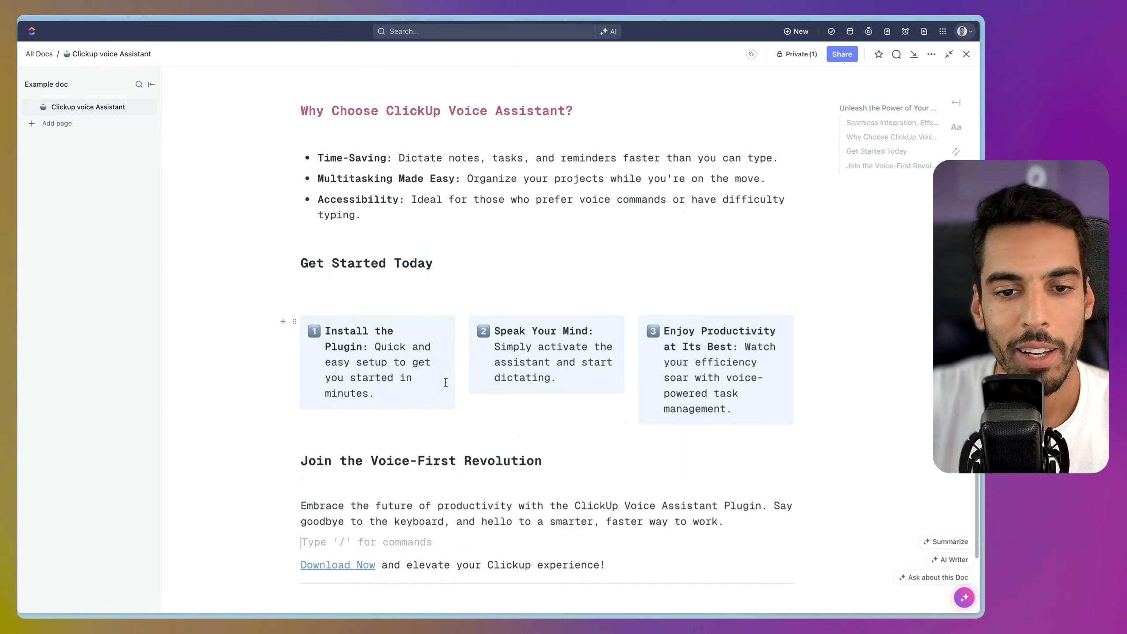
- Start a button block on the blank line above the "Download Now" link and title it "DOWNLOAD NOW"
scroll(446, 382, "down", 3)
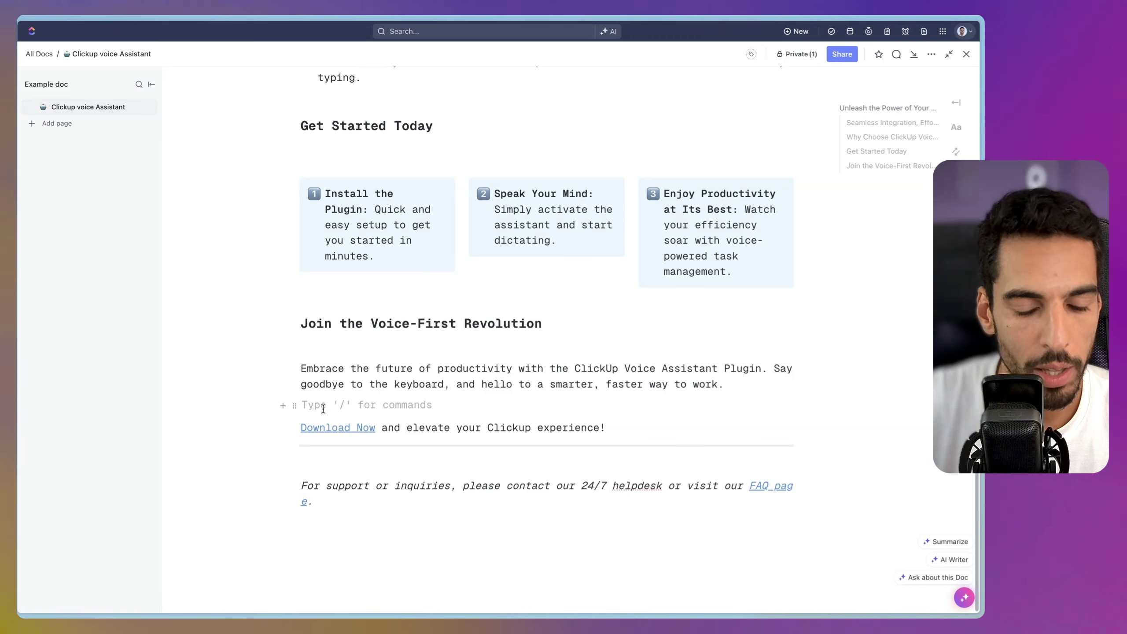
type("/button")
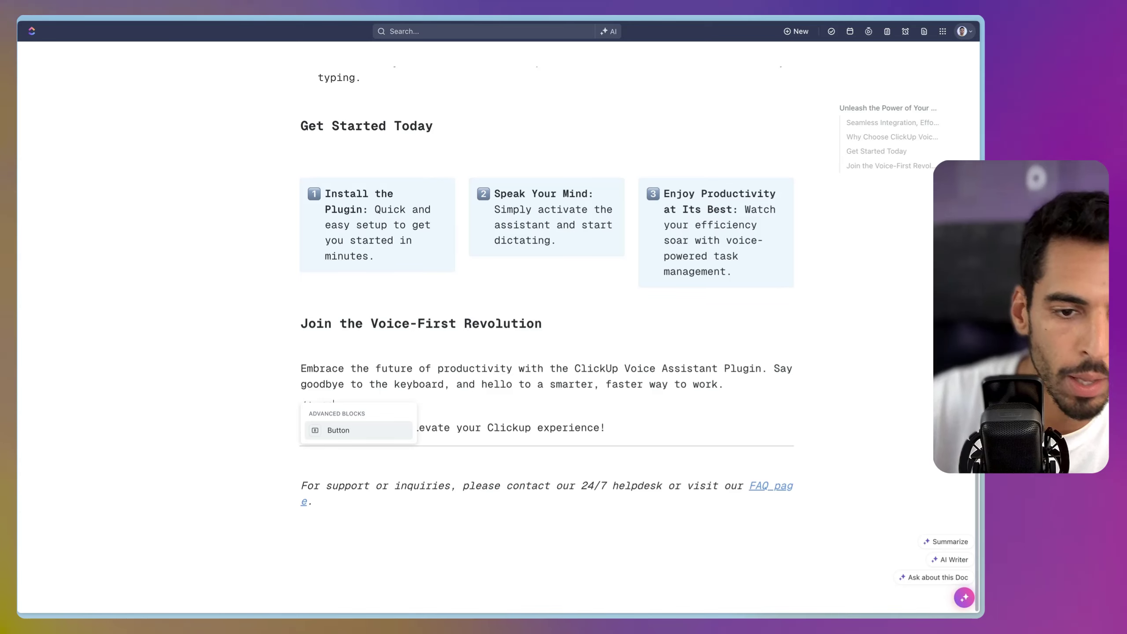
key("Return")
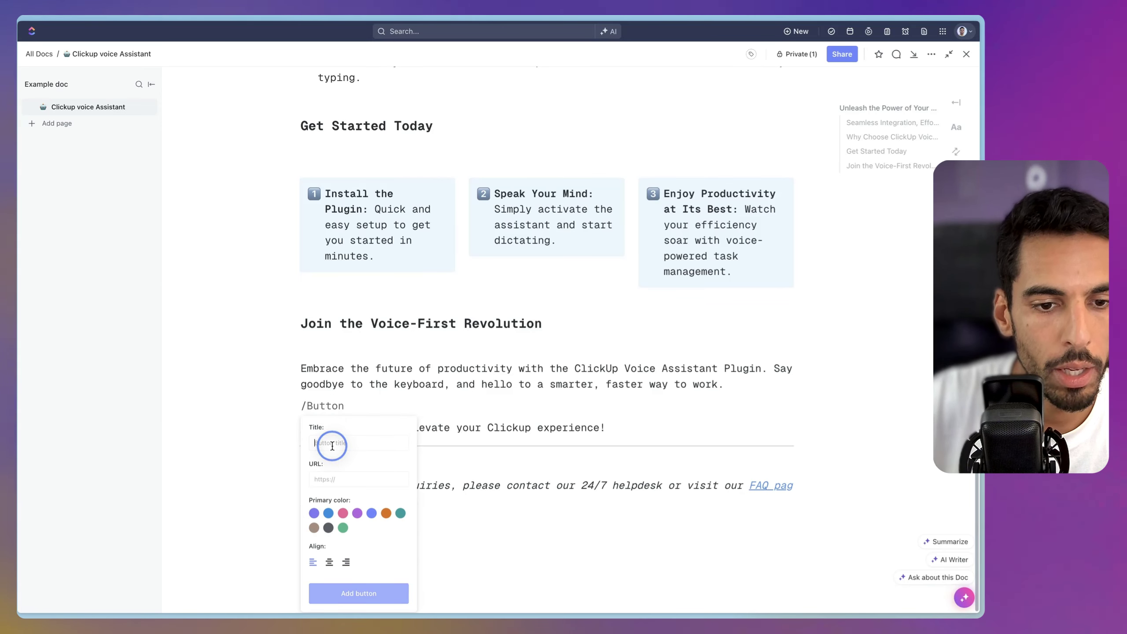
key("super+shift+v")
key("Escape")
type("DOWNLOAD NOW")
- Paste the previously copied YouTube link from the clipboard history as the button's URL
key("super+shift+v")
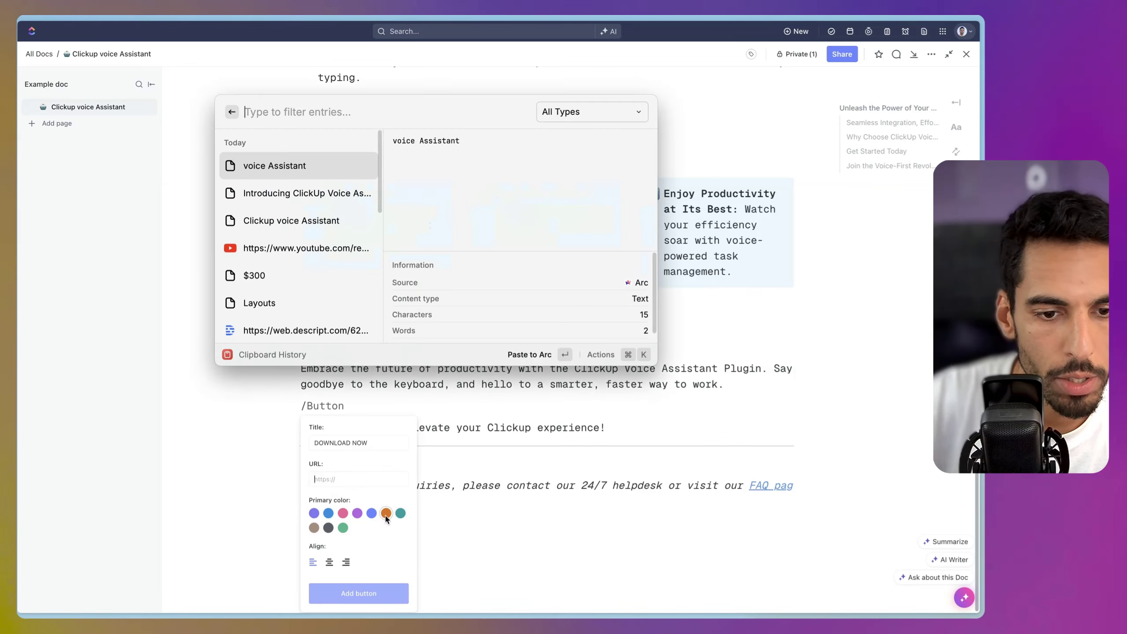
left_click(288, 256)
key("Return")
- Center the button, give it the orange primary color and add it to the page
left_click(330, 562)
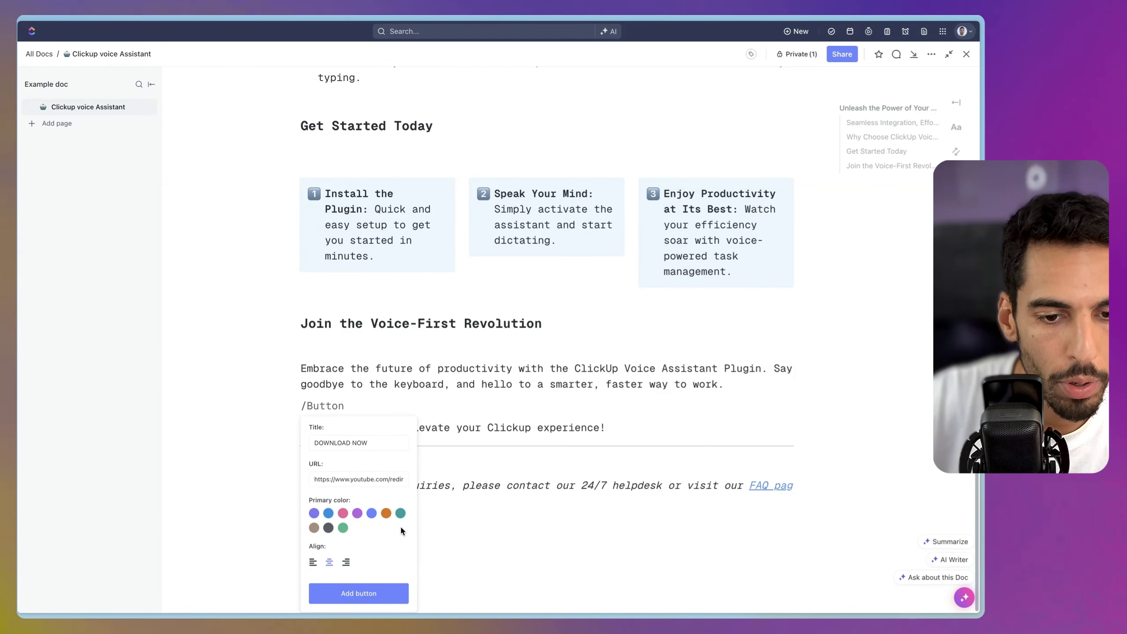
left_click(372, 513)
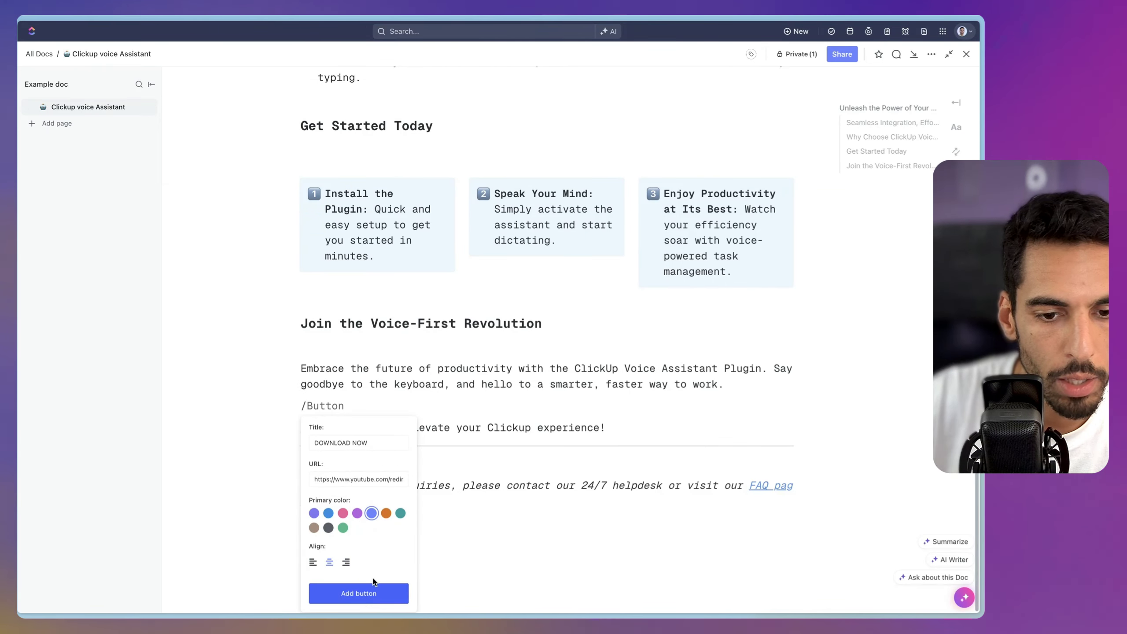
left_click(387, 514)
left_click(364, 593)
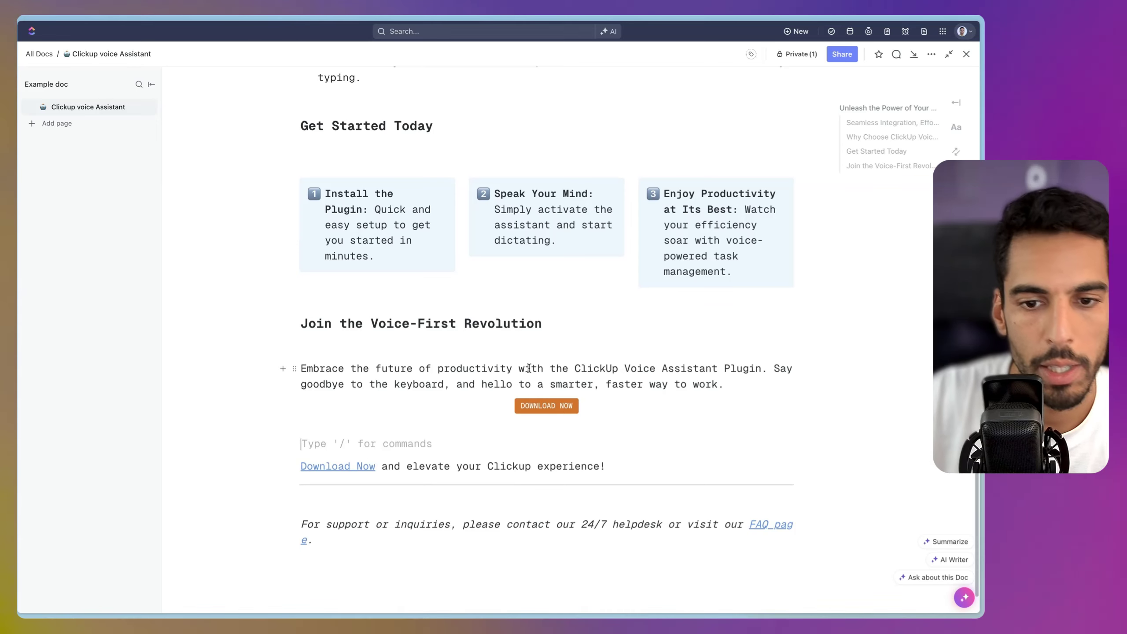
- Insert an empty red banner on the blank line below the "DOWNLOAD NOW" button
scroll(509, 398, "down", 1)
left_click(510, 394)
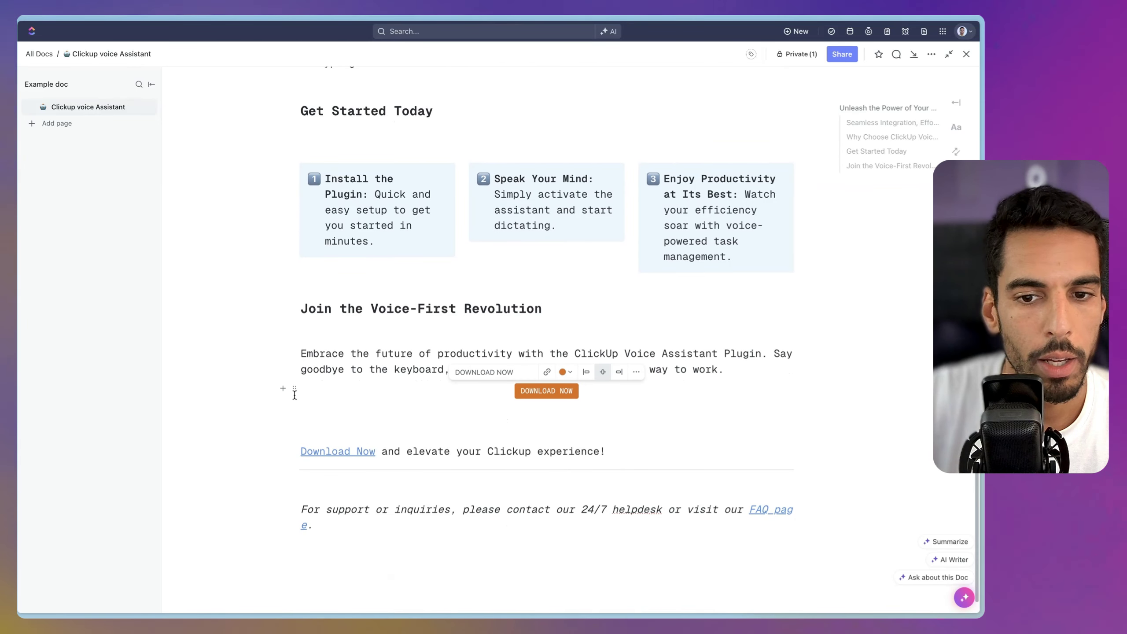
left_click(297, 392)
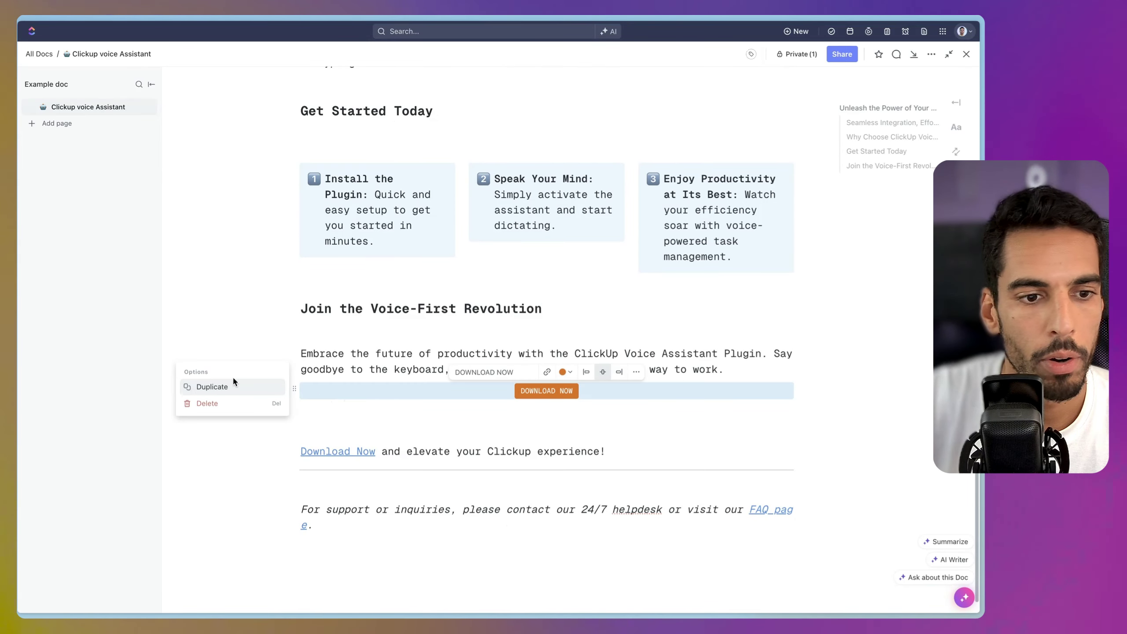
left_click(382, 432)
type("/ban")
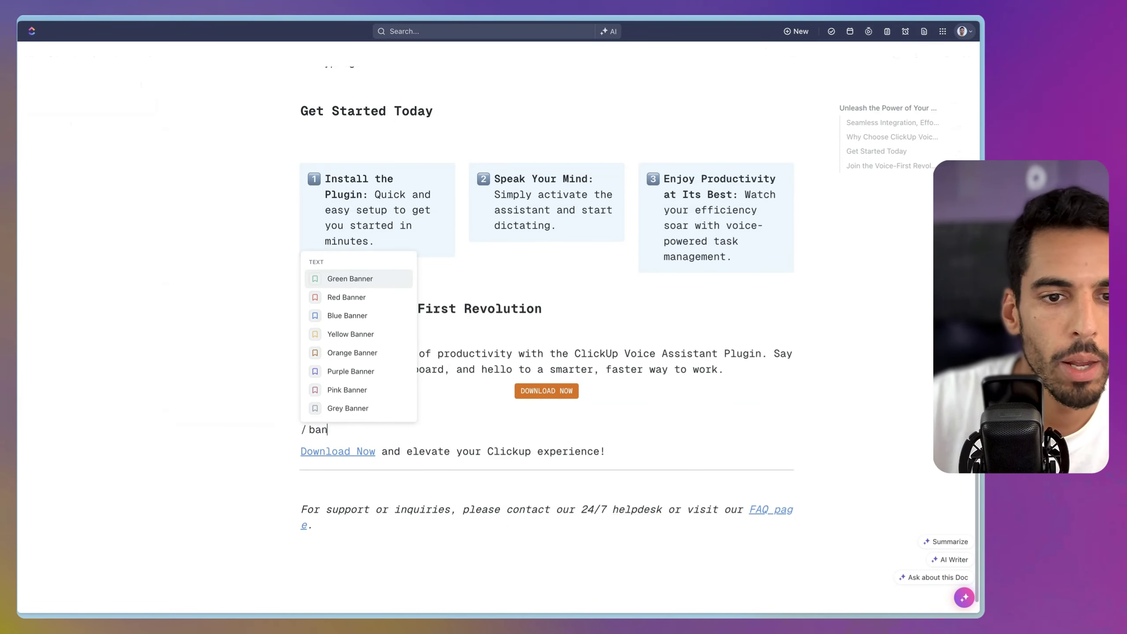
left_click(339, 295)
- Move the "DOWNLOAD NOW" button into the red banner and delete the text "Download Now and elevate your Clickup experience!" below it
left_click(510, 385)
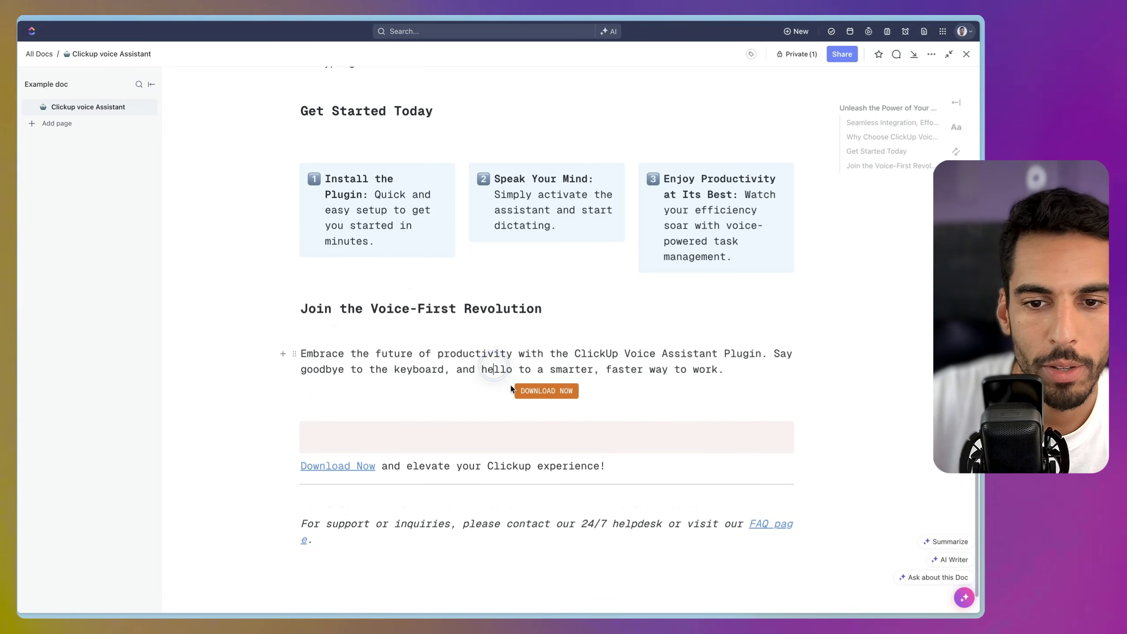
left_click_drag(294, 393, 440, 442)
left_click(365, 444)
key("BackSpace")
left_click_drag(605, 451, 279, 458)
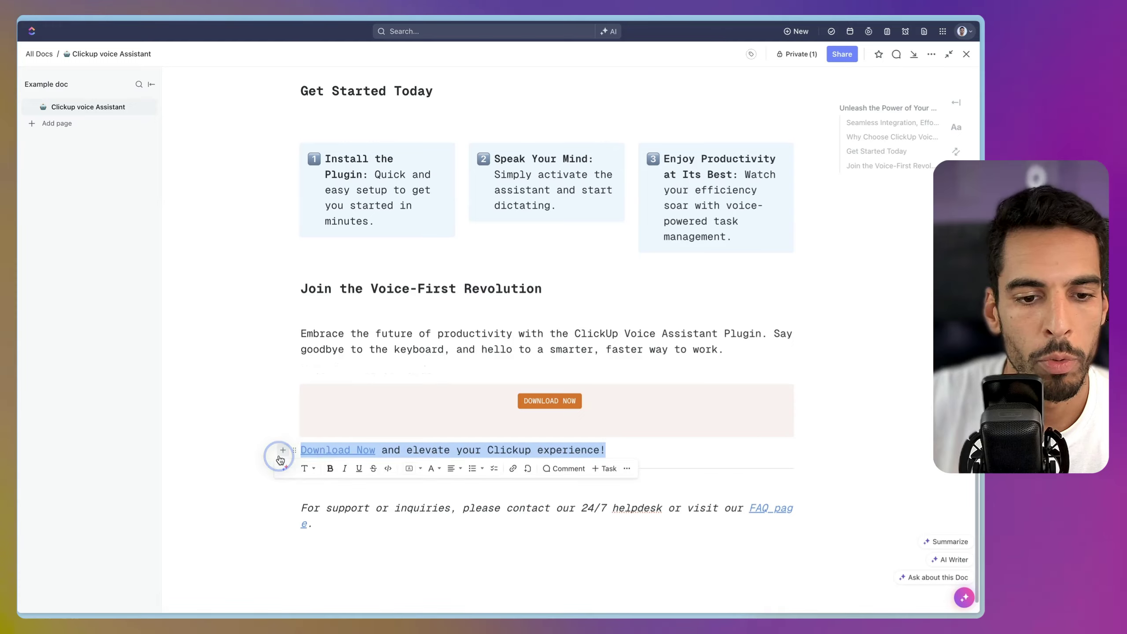
key("BackSpace")
- Review the whole landing page from the cover image to the download banner and support line
scroll(447, 345, "up", 6)
scroll(447, 345, "up", 15)
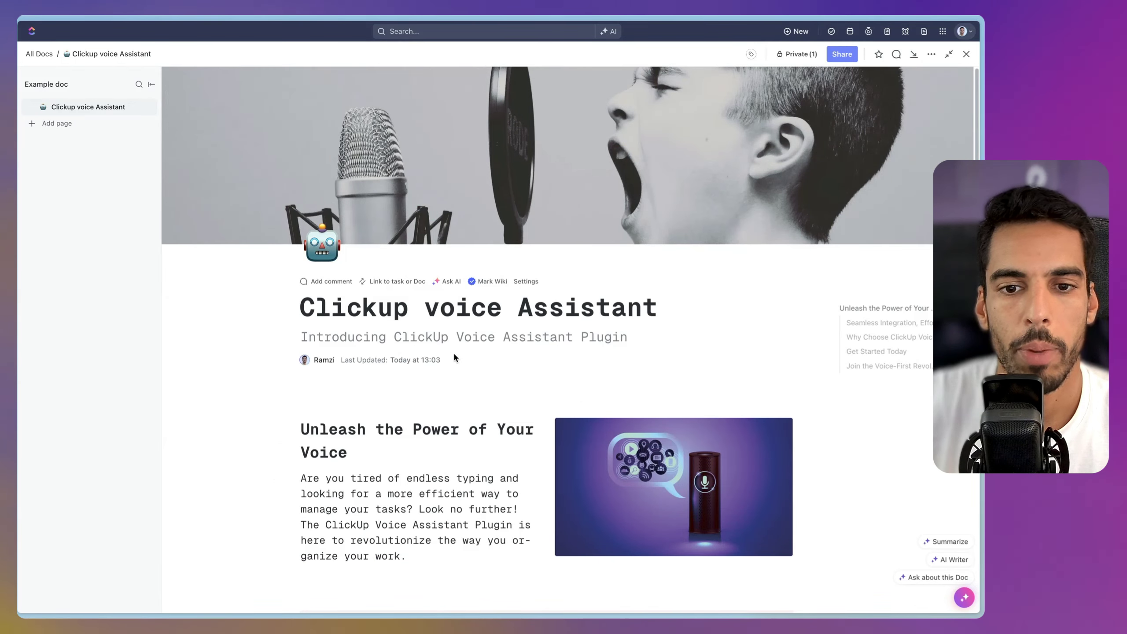
scroll(452, 352, "down", 4)
scroll(460, 349, "down", 8)
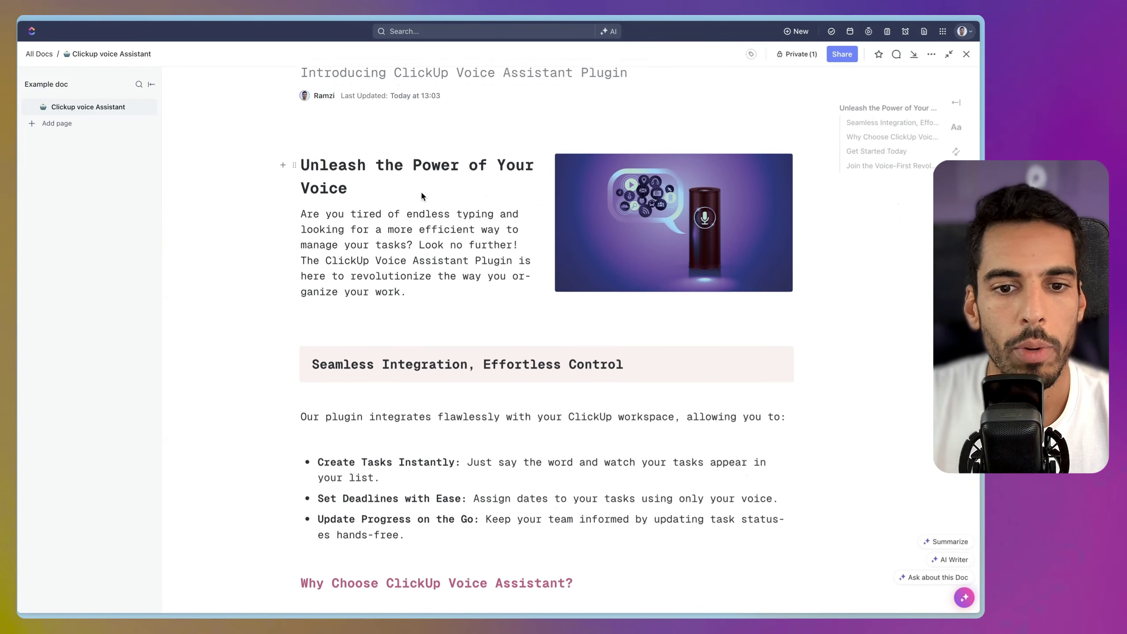
scroll(376, 156, "down", 9)
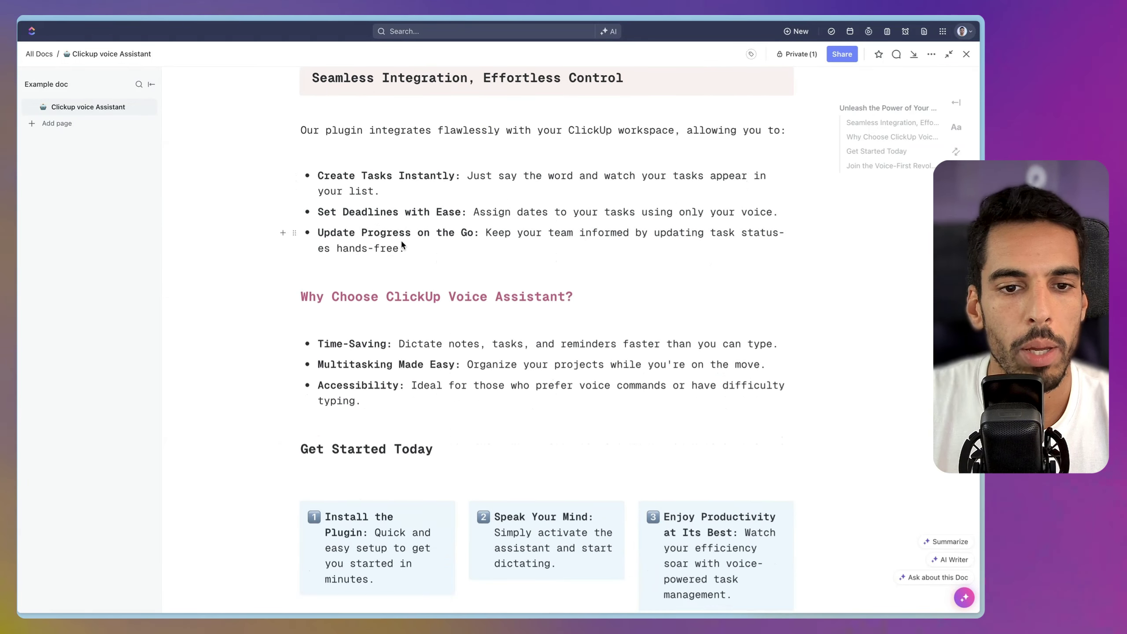
scroll(511, 228, "down", 2)
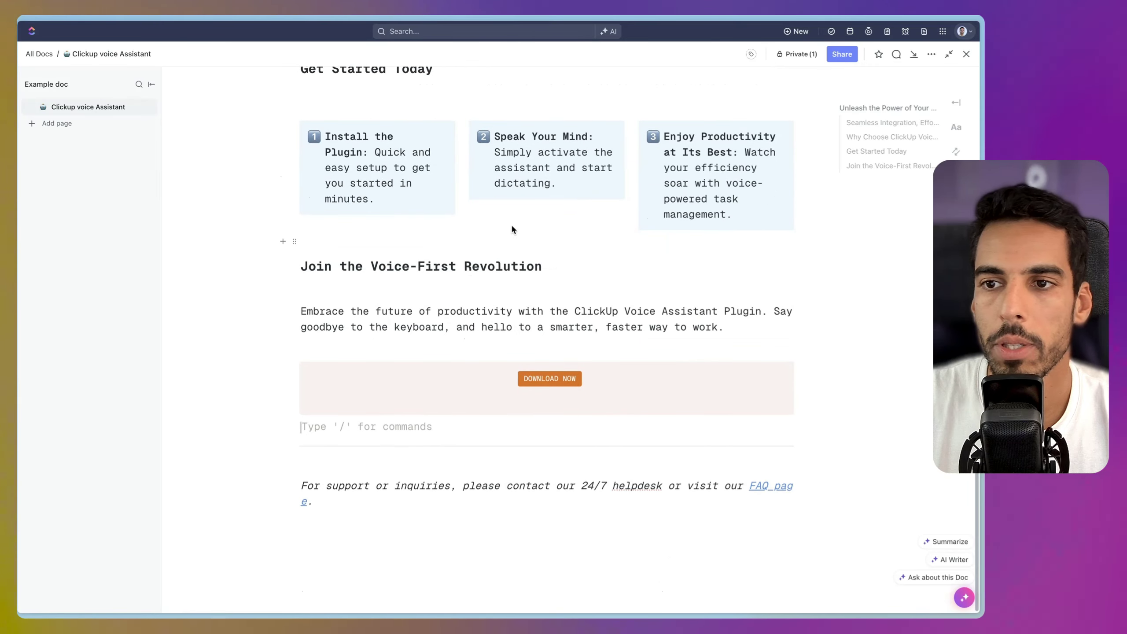
scroll(658, 262, "up", 17)
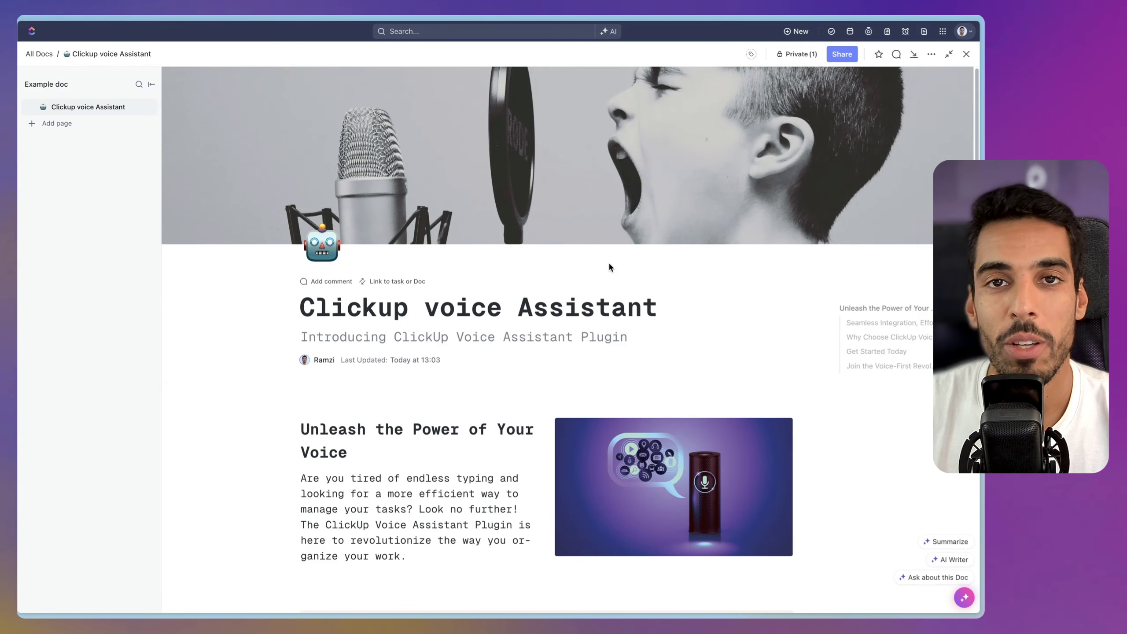
- Enable link sharing with anyone for the Clickup voice Assistant page only and show the link's advanced settings
left_click(844, 55)
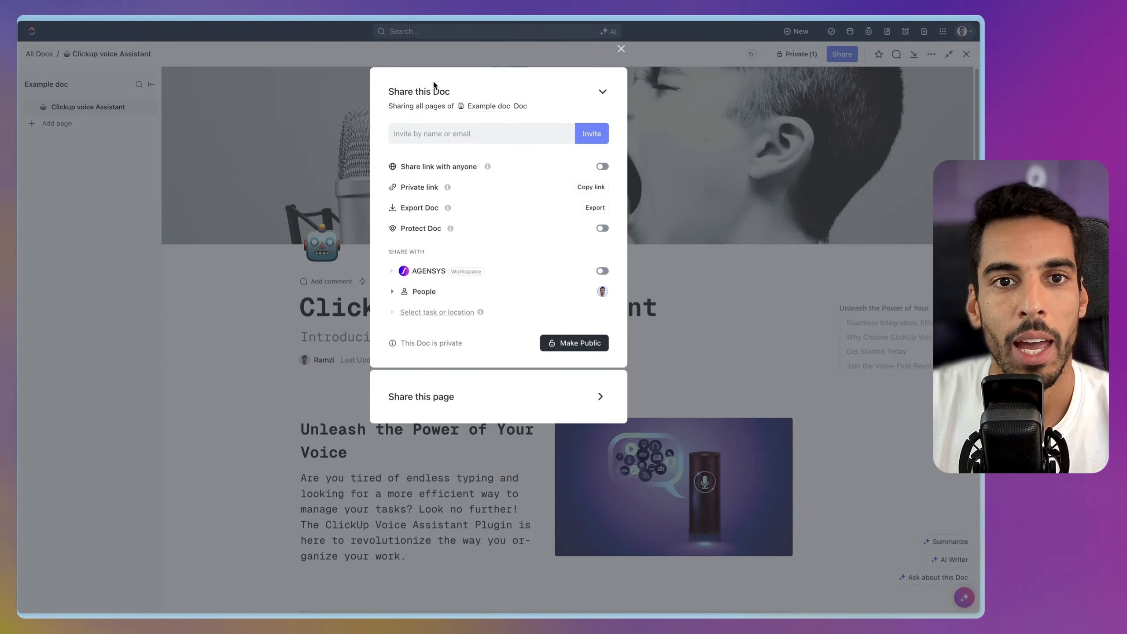
left_click(554, 390)
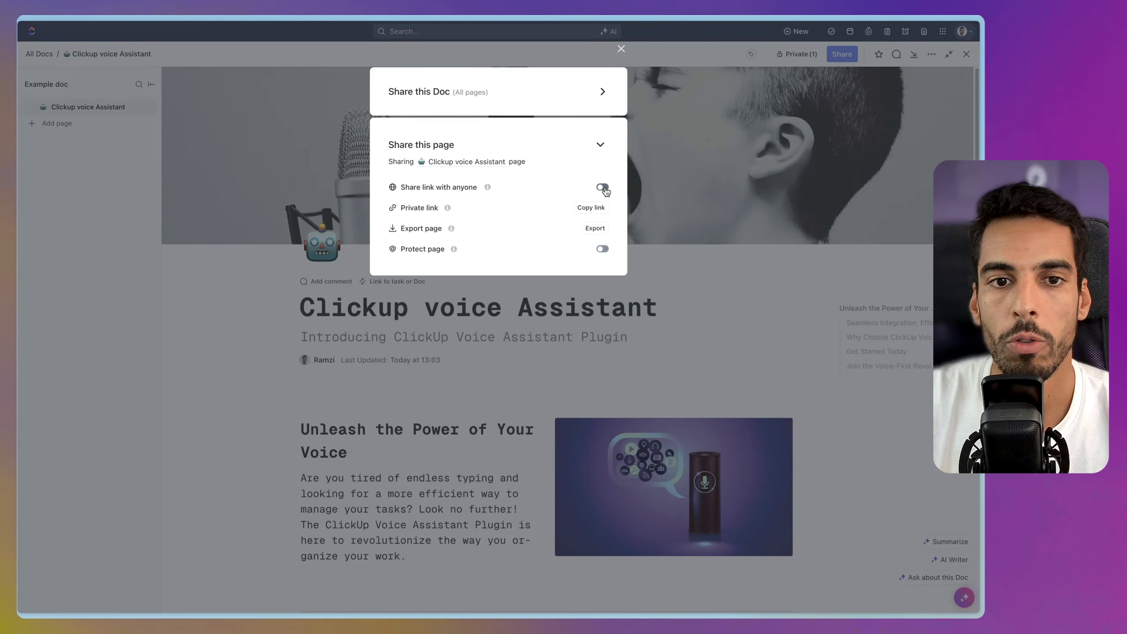
left_click(477, 237)
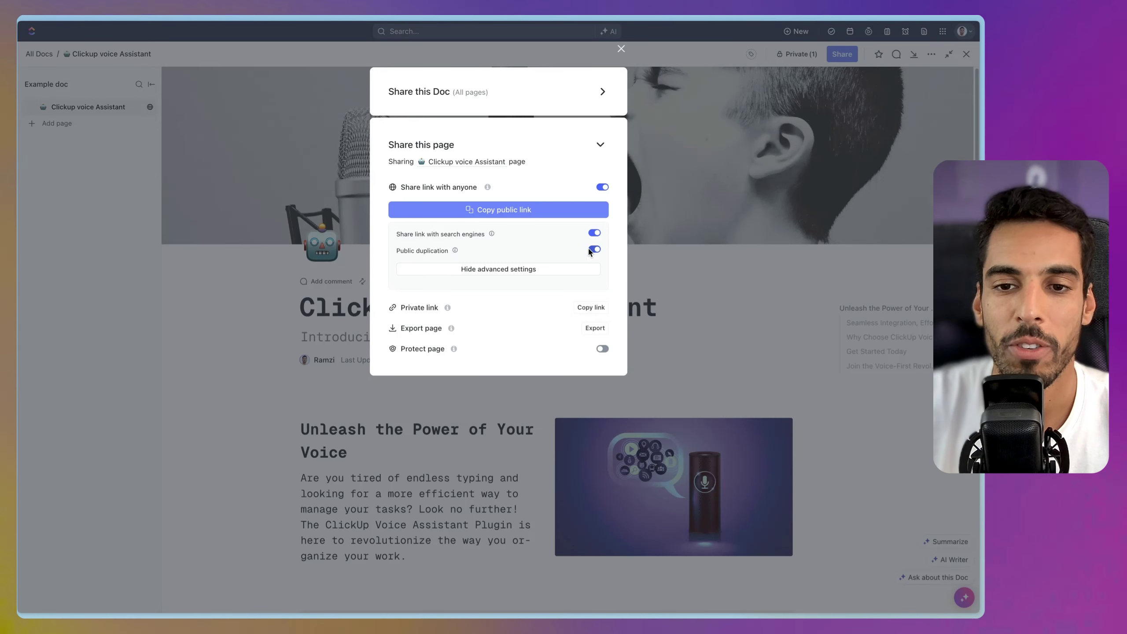
- Disable public duplication and search engine sharing for the page, and copy its public link
left_click(595, 250)
left_click(594, 232)
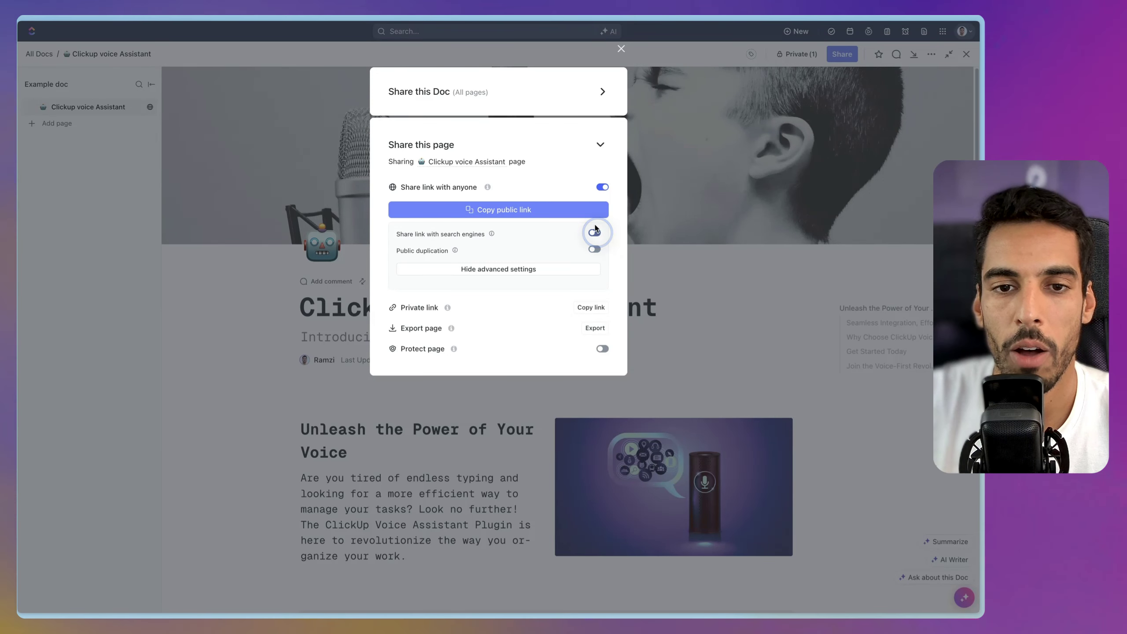
left_click(591, 211)
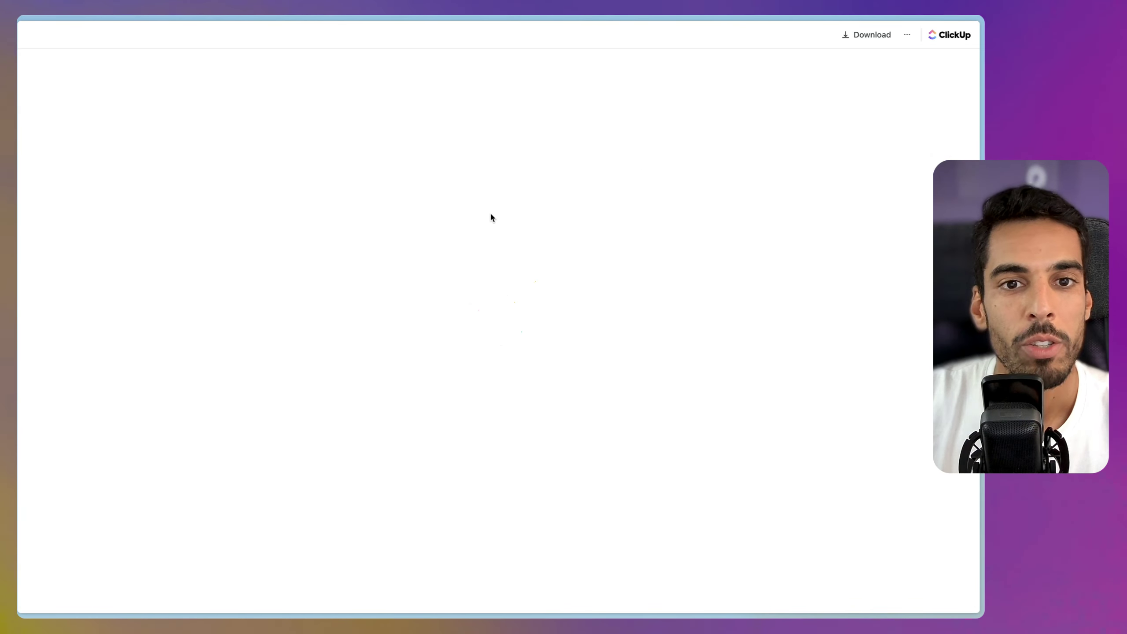
- Open the public link and examine the published landing page from the cover image to the download banner and support line
scroll(482, 220, "down", 3)
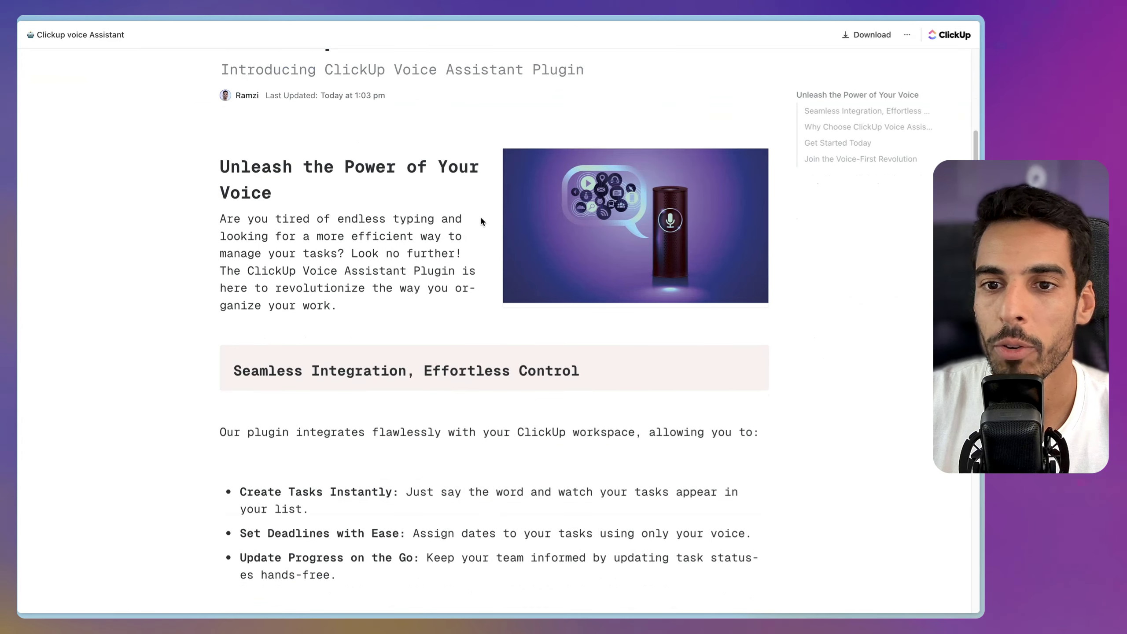
scroll(481, 217, "down", 15)
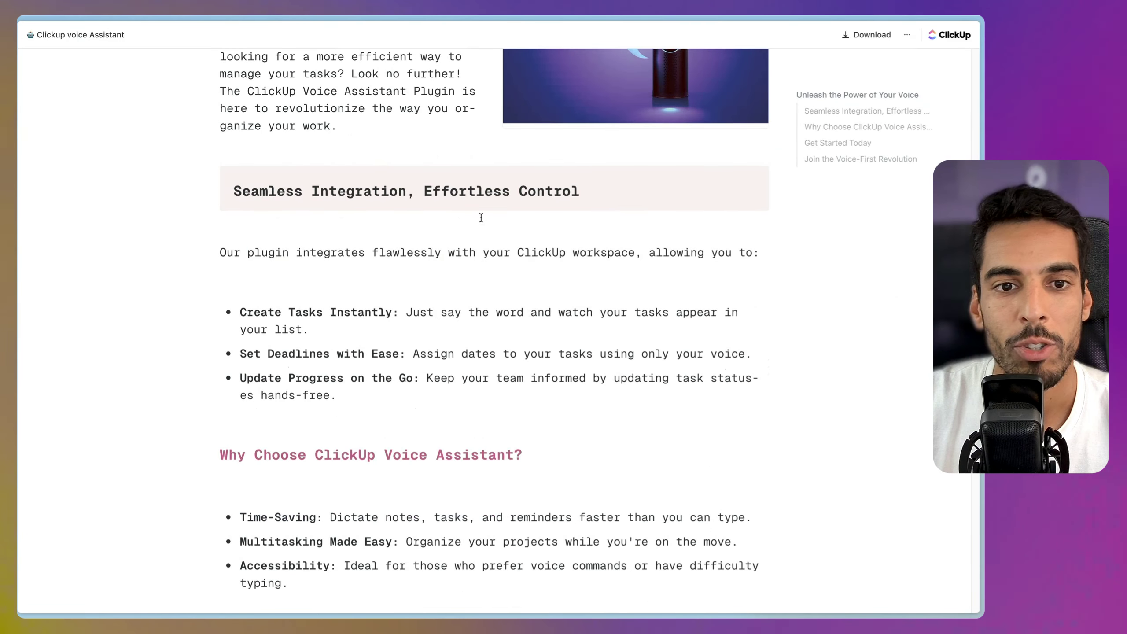
scroll(482, 218, "down", 6)
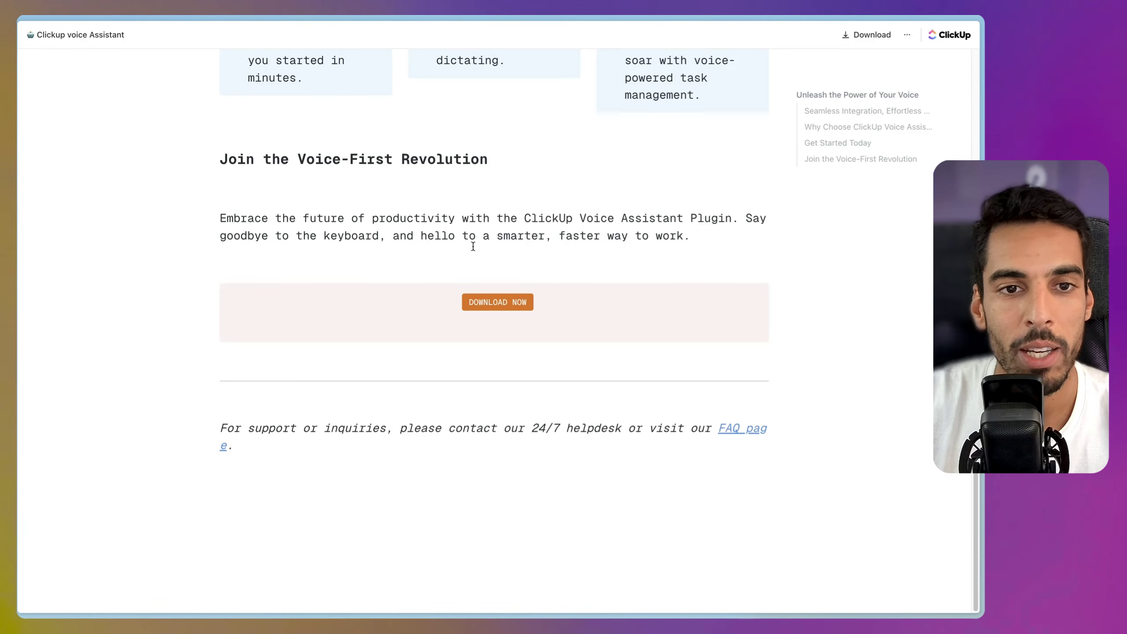
scroll(473, 246, "up", 20)
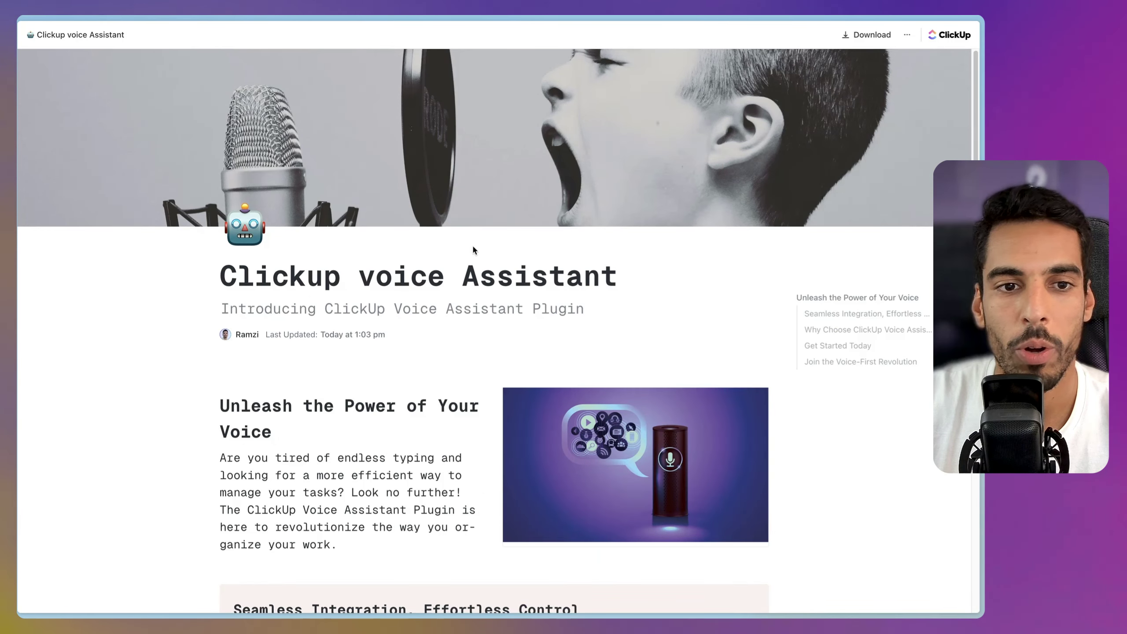
scroll(472, 250, "down", 11)
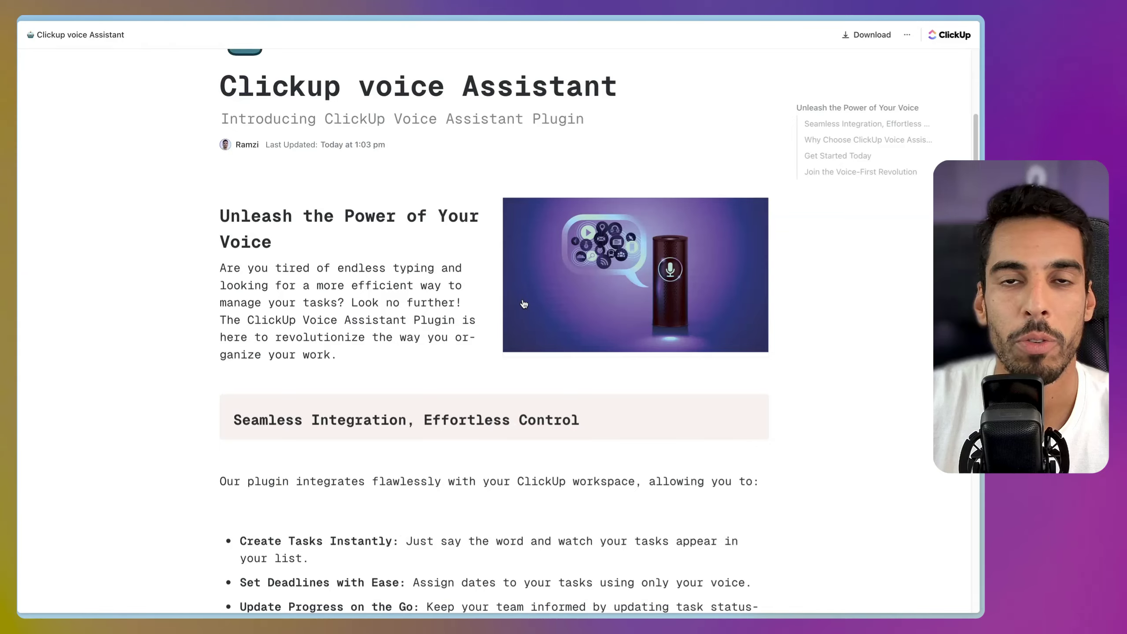
scroll(523, 298, "up", 11)
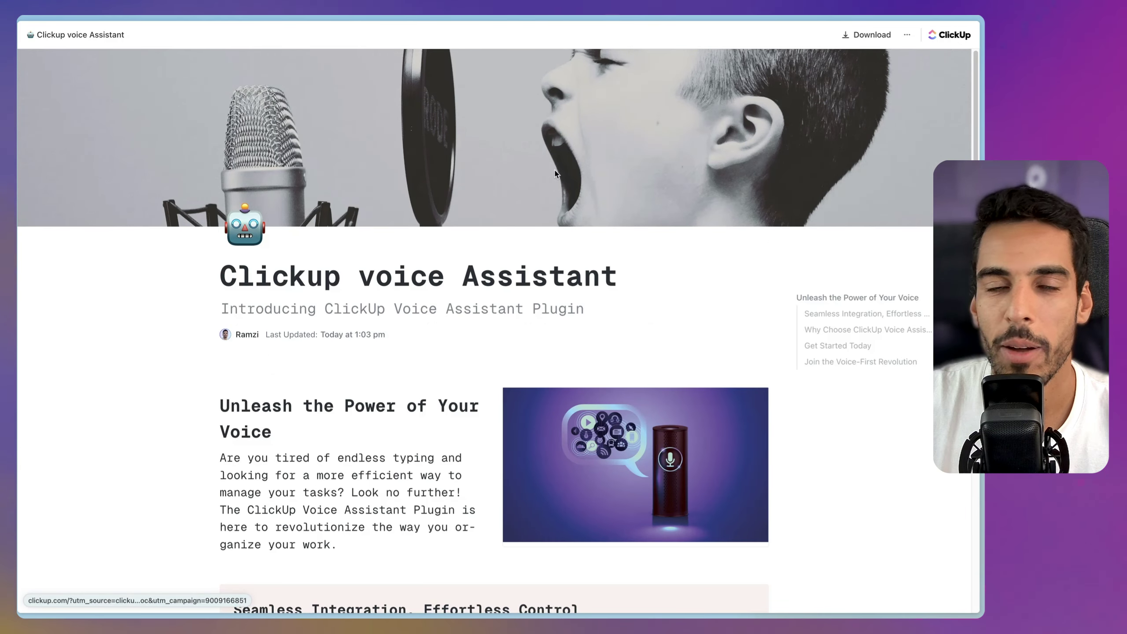
scroll(512, 219, "down", 6)
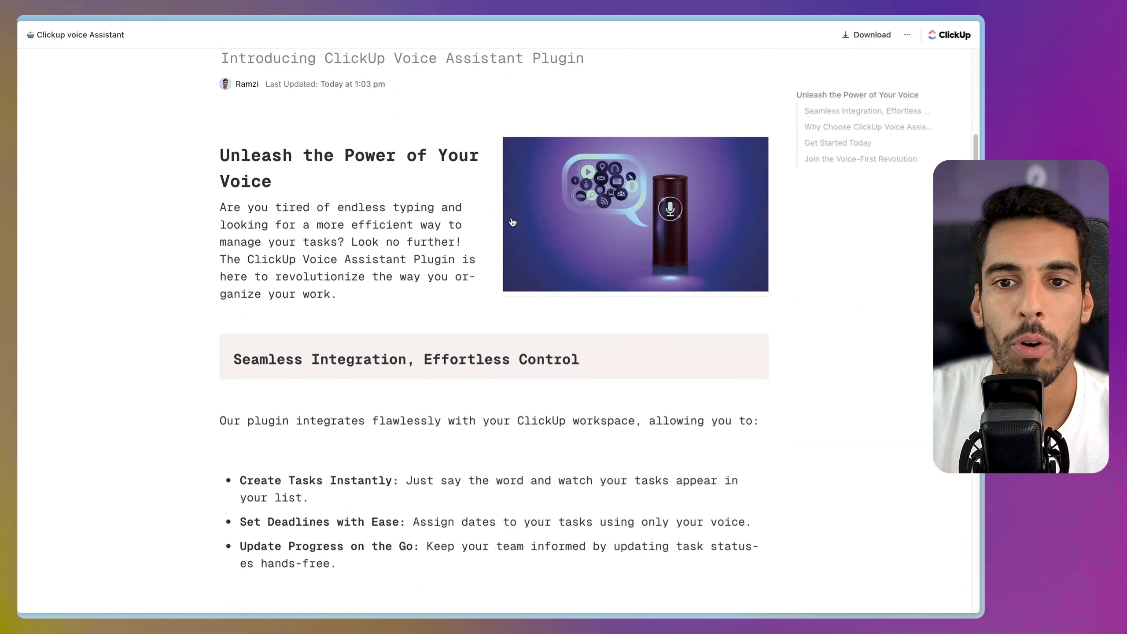
scroll(443, 157, "down", 3)
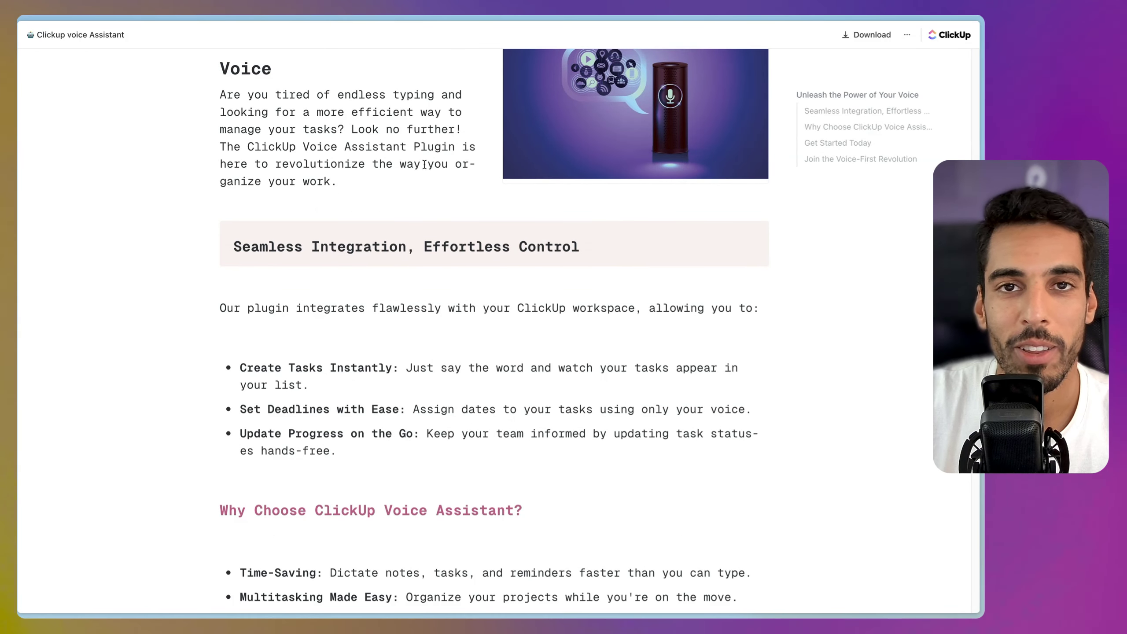
scroll(425, 186, "up", 6)
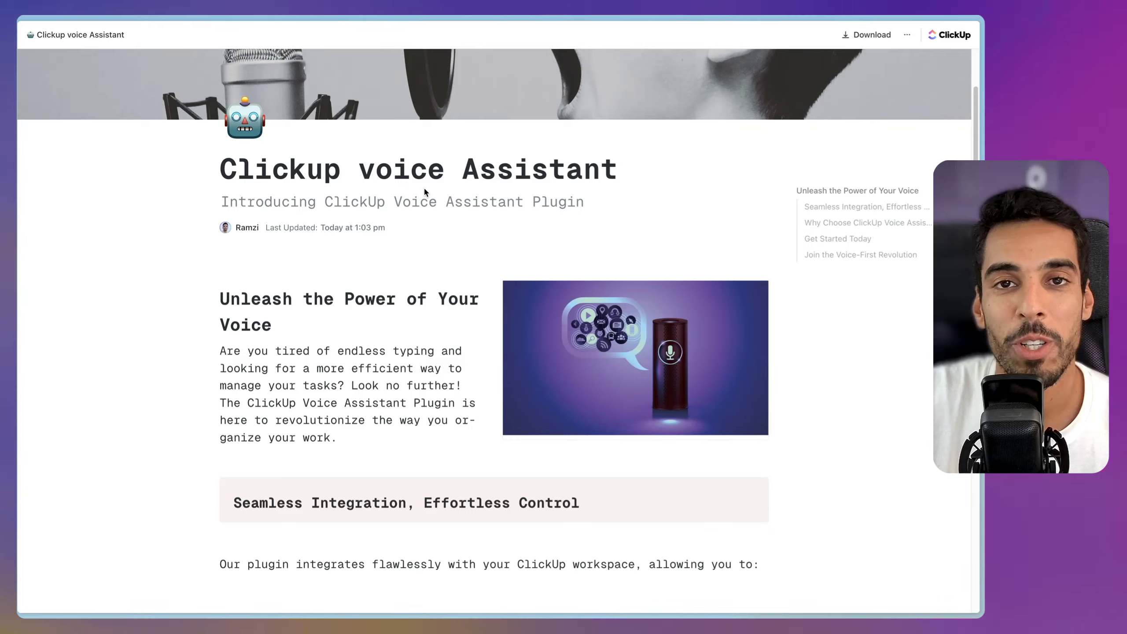
scroll(425, 190, "down", 15)
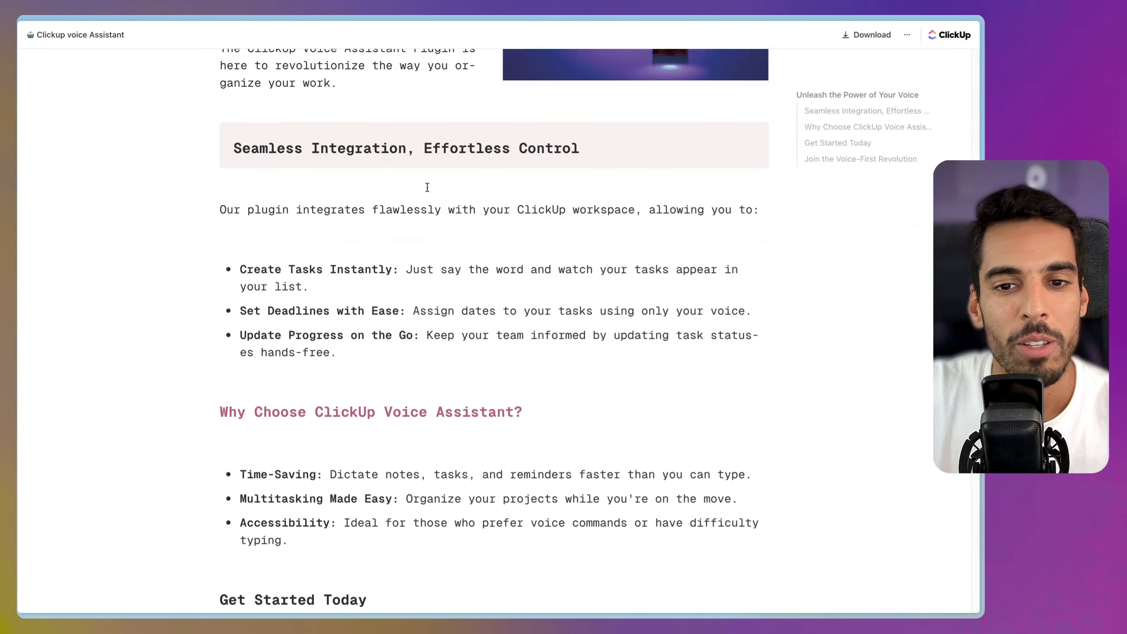